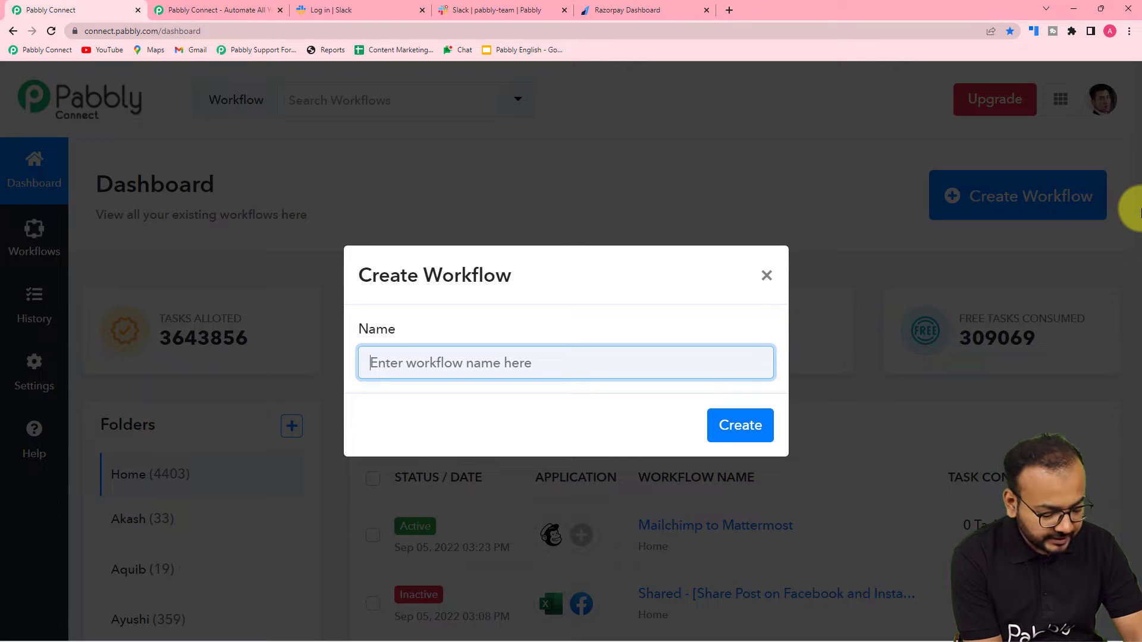
Step: Enter the name 'Razorpay to Slack Automation' for the new workflow and create it
{"action": "type", "text": "Razo"}
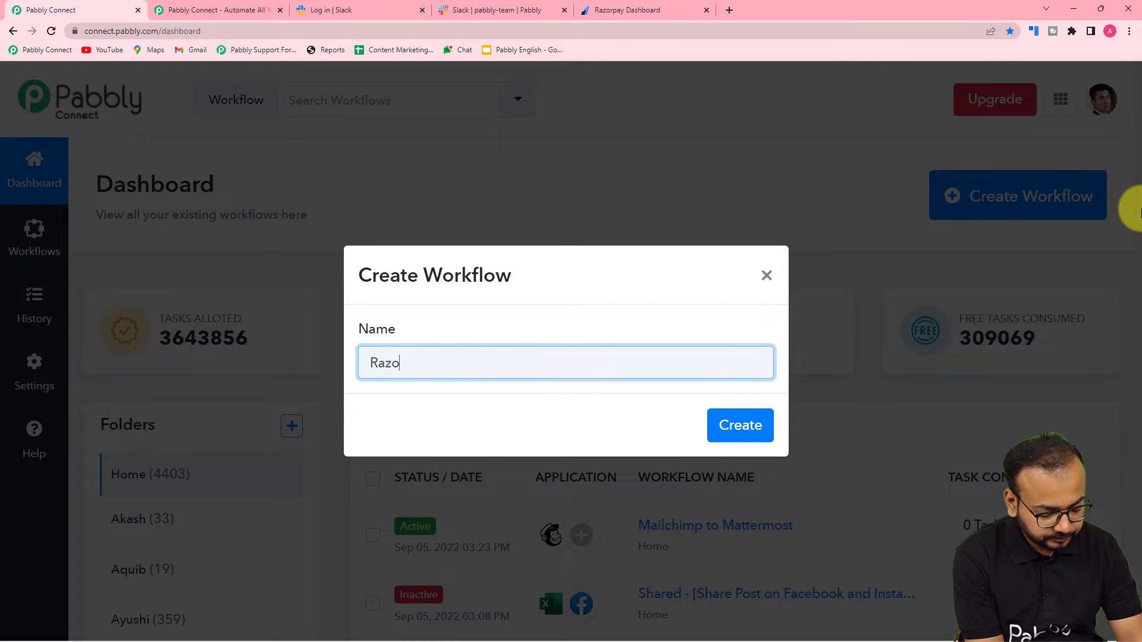
{"action": "type", "text": "rpay"}
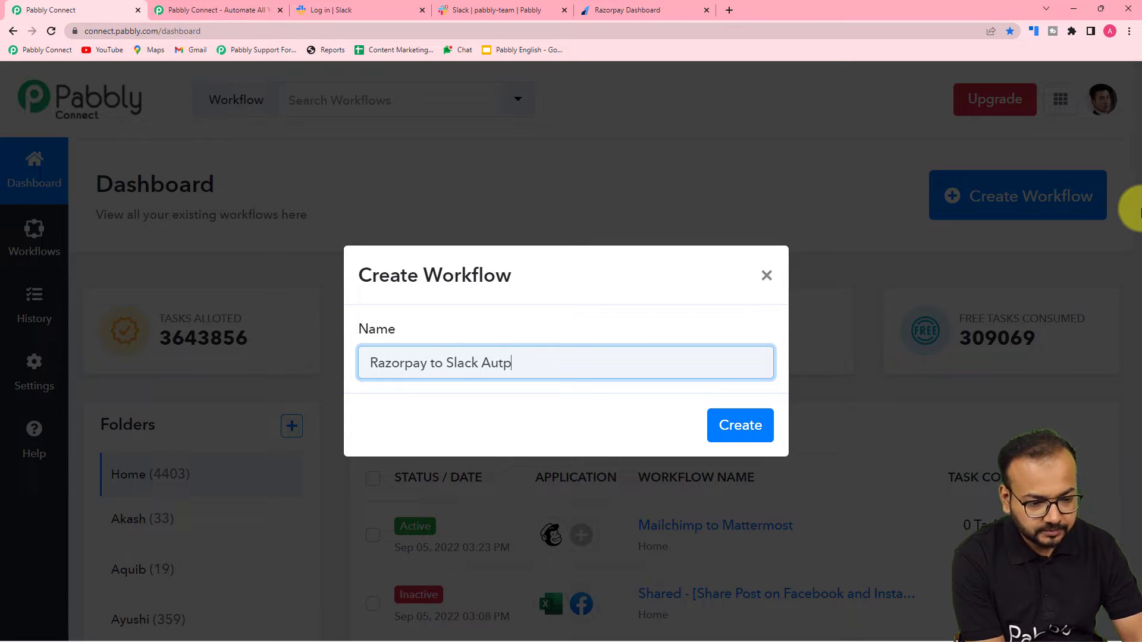
{"action": "type", "text": "to Slack Automati"}
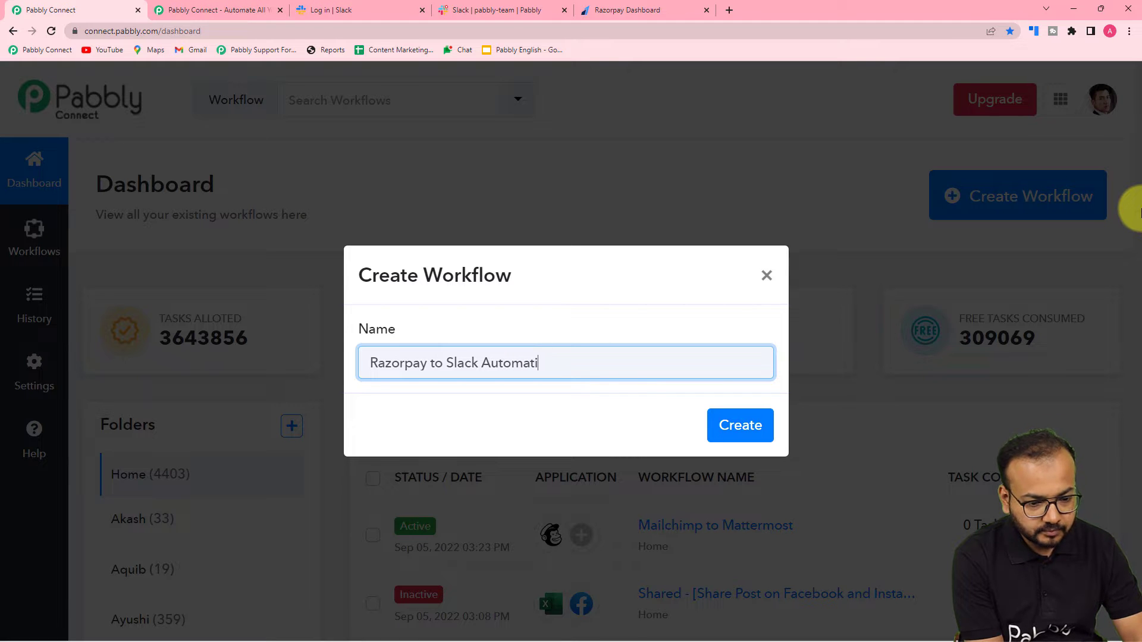
{"action": "type", "text": "on"}
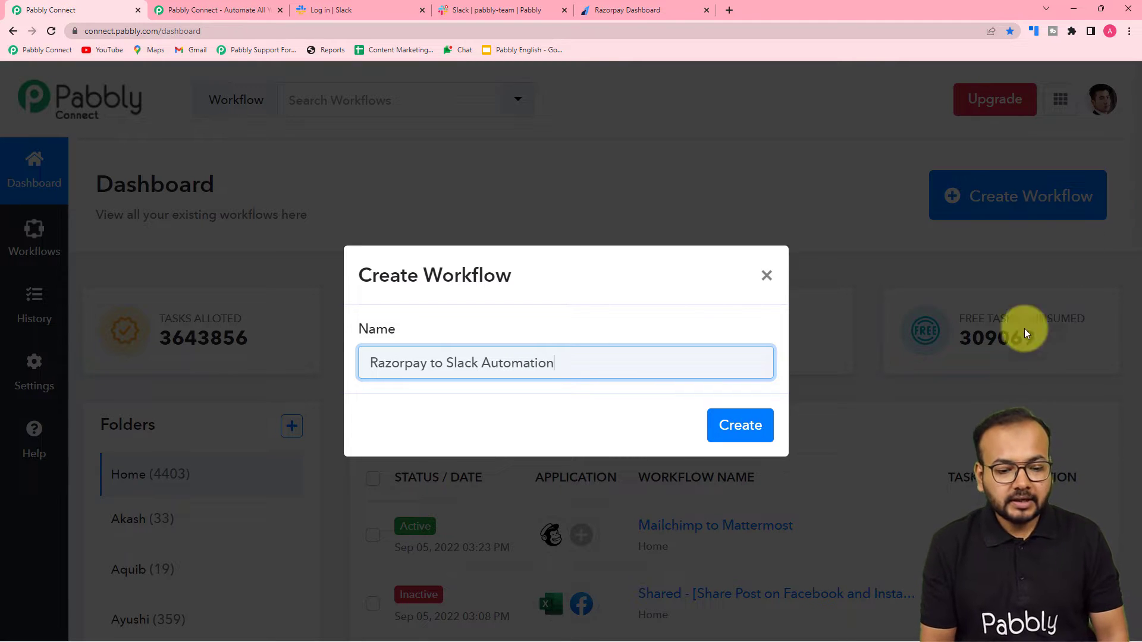
{"action": "left_click", "coordinate": [741, 426]}
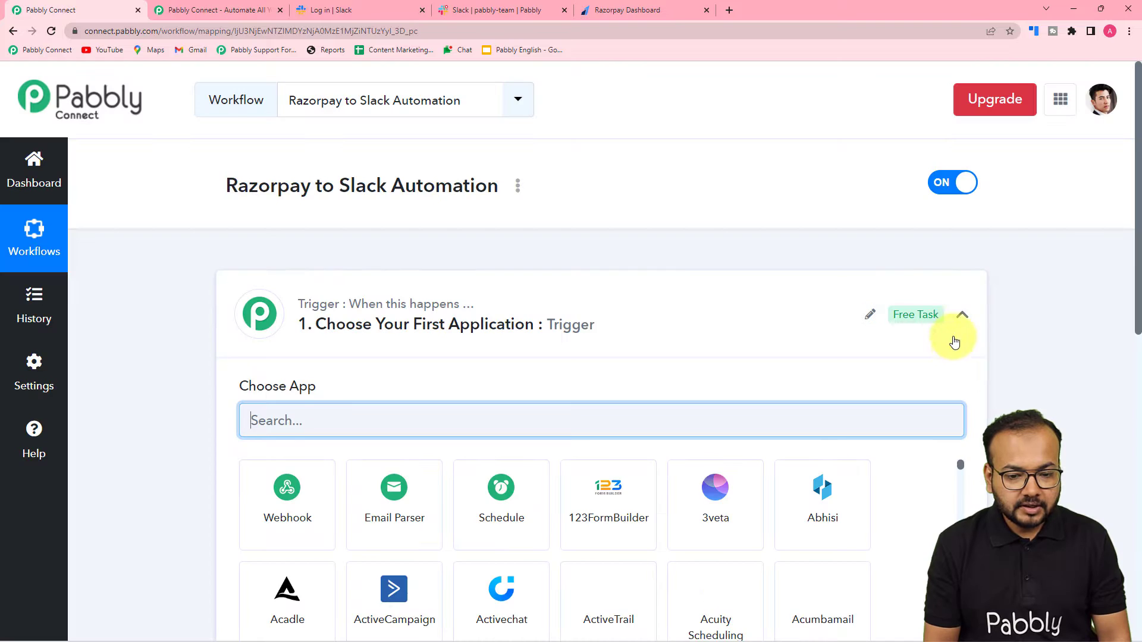
Step: Expand the trigger step and search its app list for 'razorp'
{"action": "left_click", "coordinate": [961, 315]}
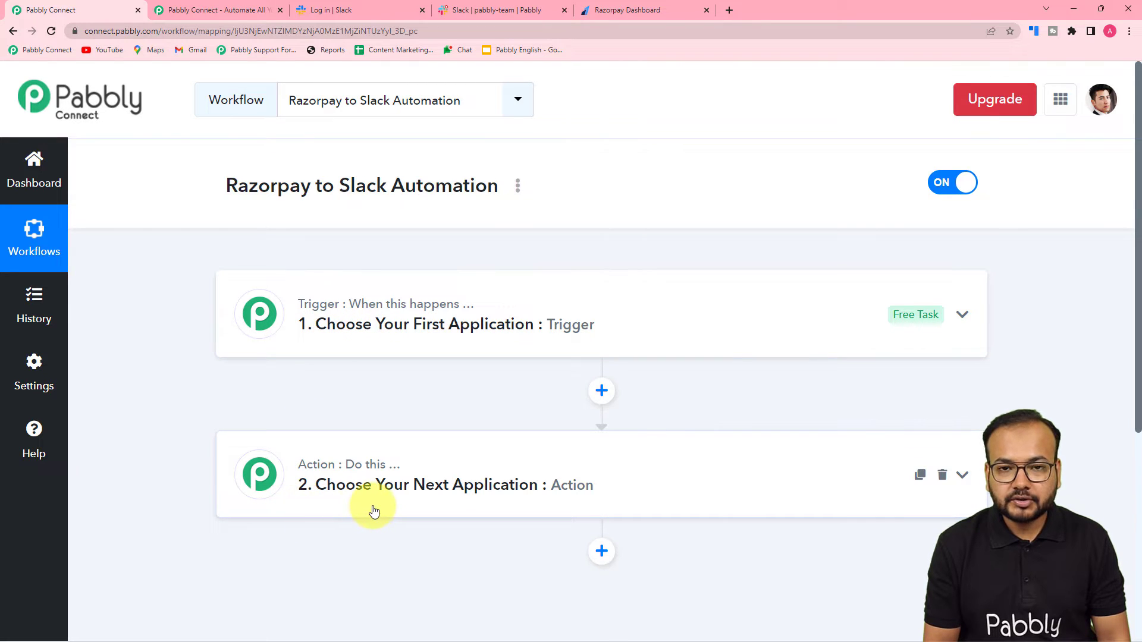
{"action": "left_click", "coordinate": [316, 353]}
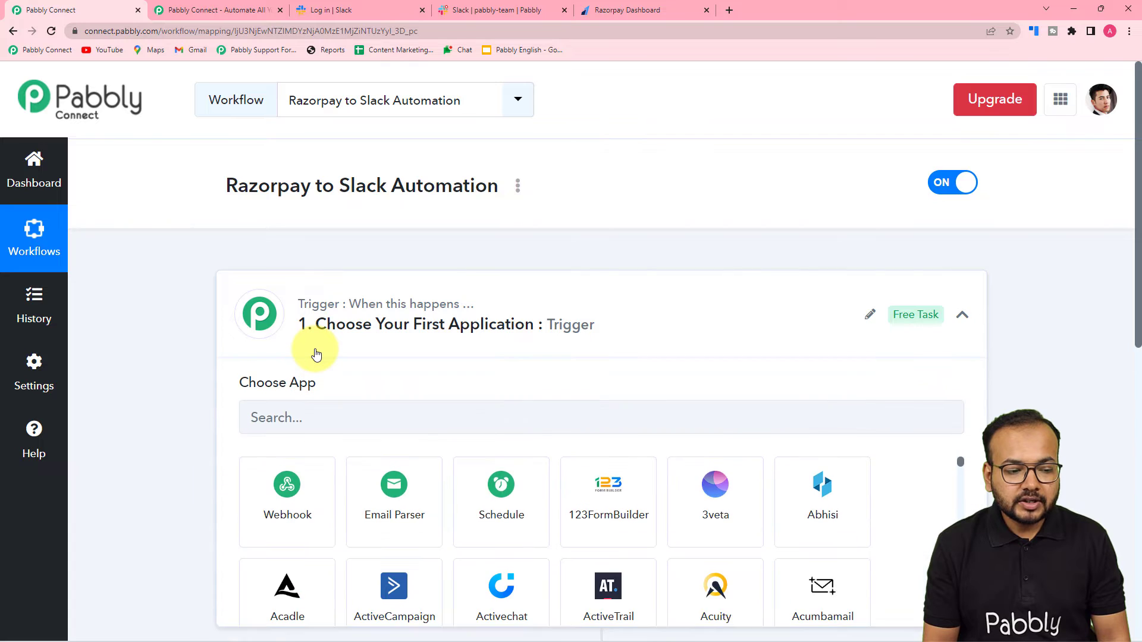
{"action": "scroll", "coordinate": [316, 355], "scroll_direction": "down", "scroll_amount": 1}
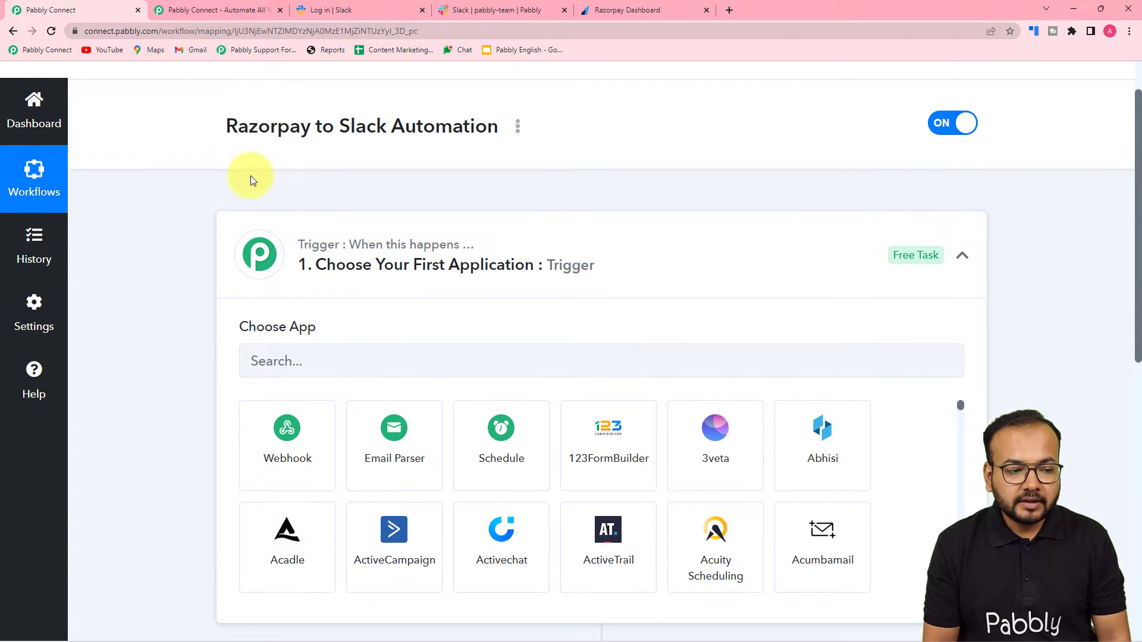
{"action": "scroll", "coordinate": [172, 294], "scroll_direction": "down", "scroll_amount": 6}
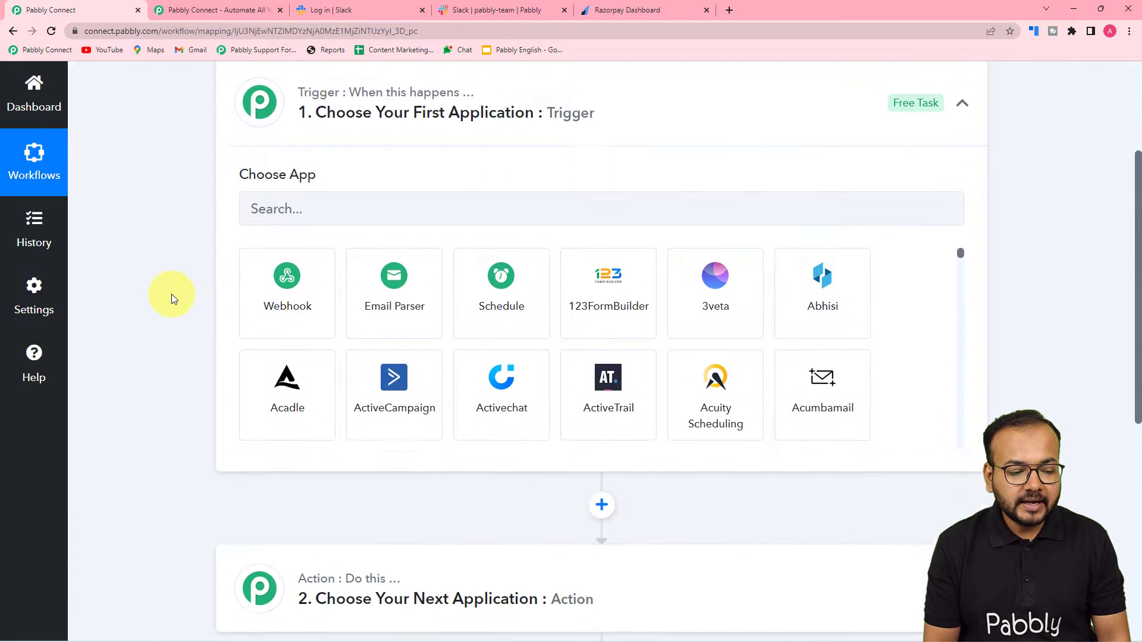
{"action": "left_click", "coordinate": [355, 379]}
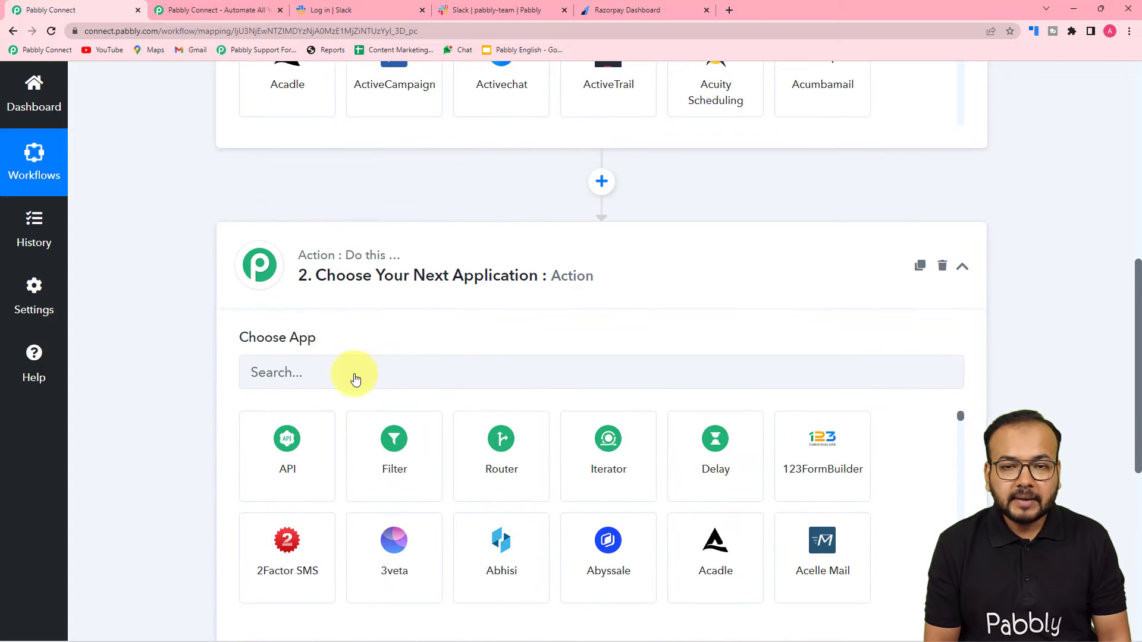
{"action": "scroll", "coordinate": [411, 387], "scroll_direction": "up", "scroll_amount": 6}
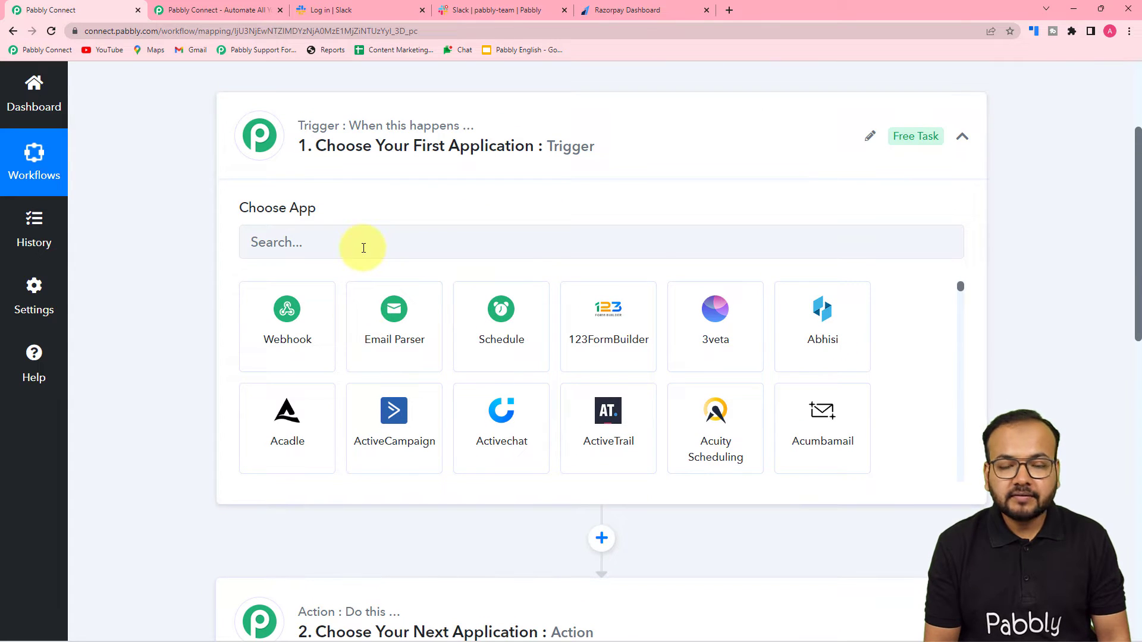
{"action": "scroll", "coordinate": [167, 442], "scroll_direction": "down", "scroll_amount": 6}
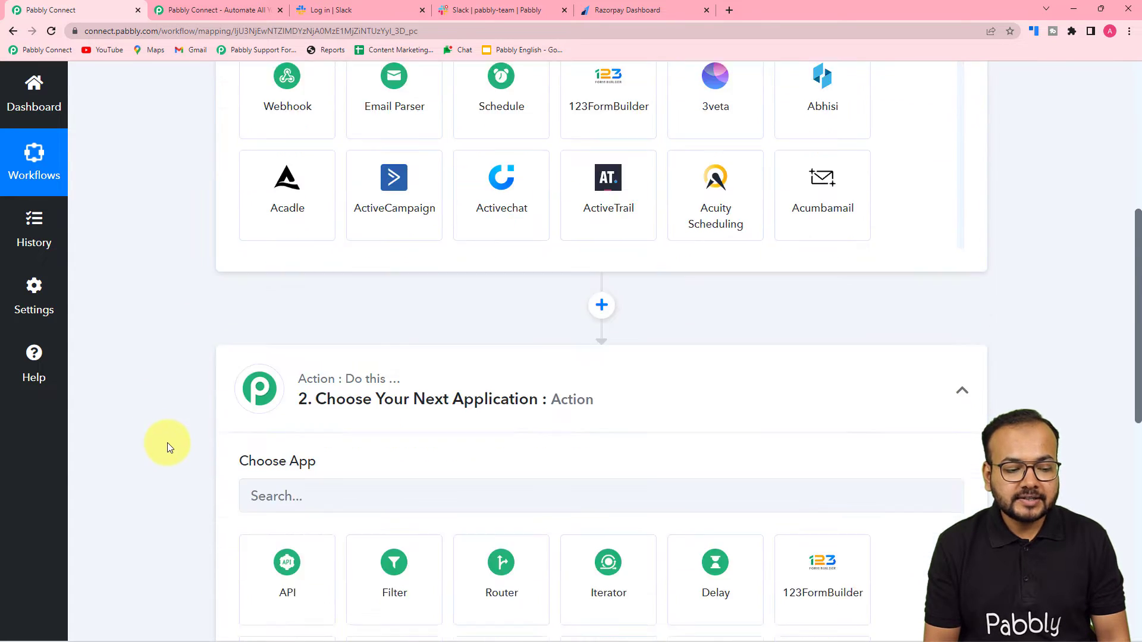
{"action": "scroll", "coordinate": [319, 434], "scroll_direction": "up", "scroll_amount": 5}
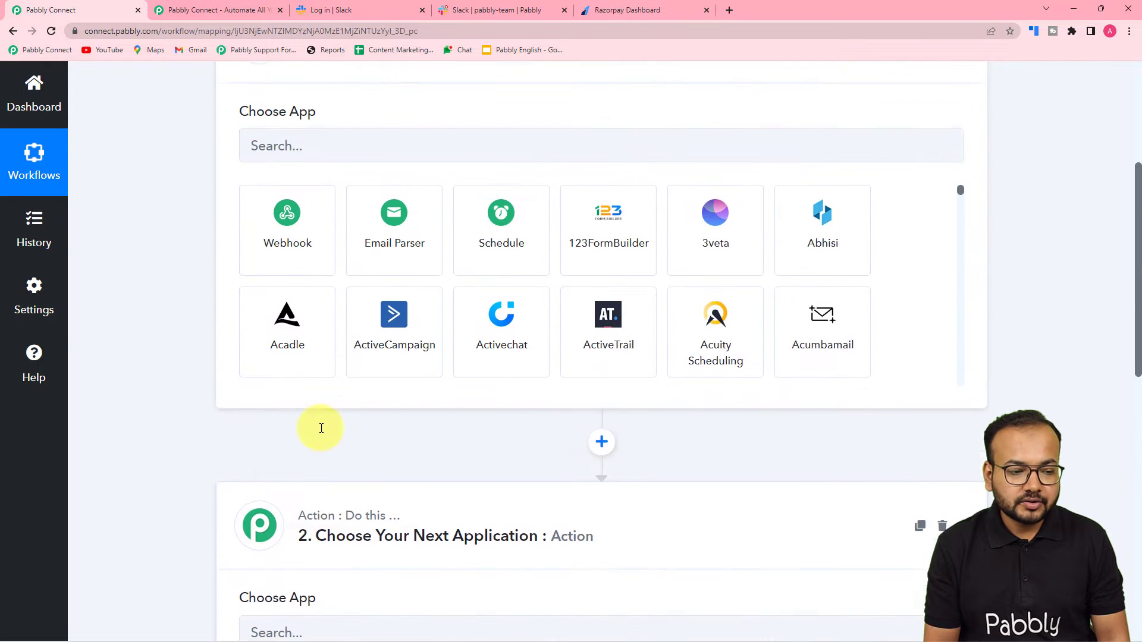
{"action": "scroll", "coordinate": [339, 286], "scroll_direction": "up", "scroll_amount": 3}
{"action": "left_click", "coordinate": [321, 324]}
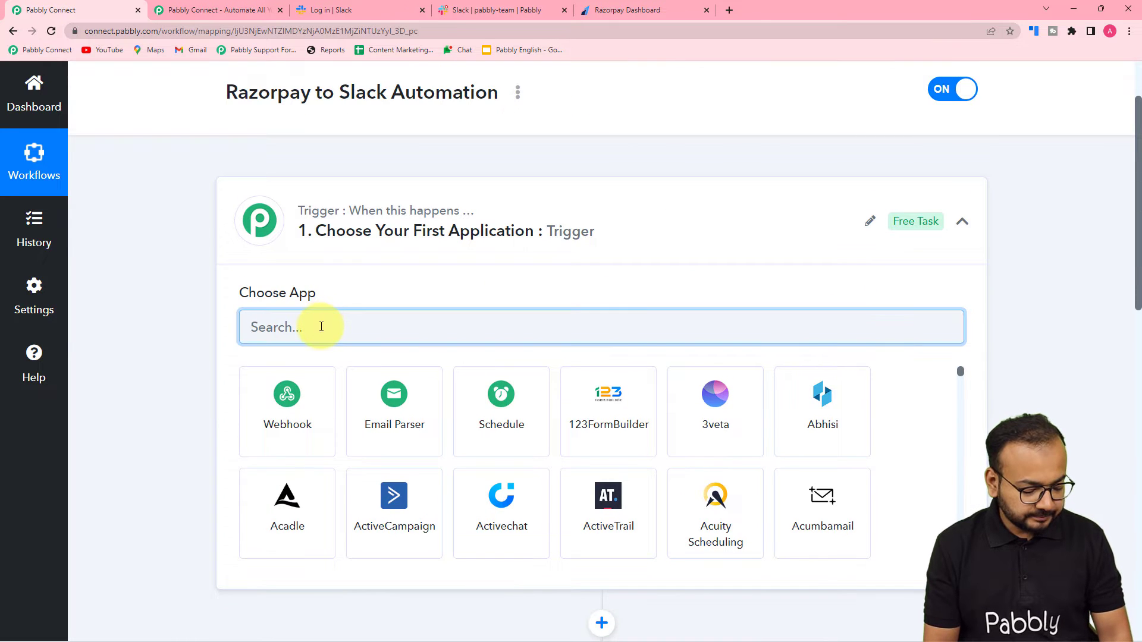
{"action": "type", "text": "razor"}
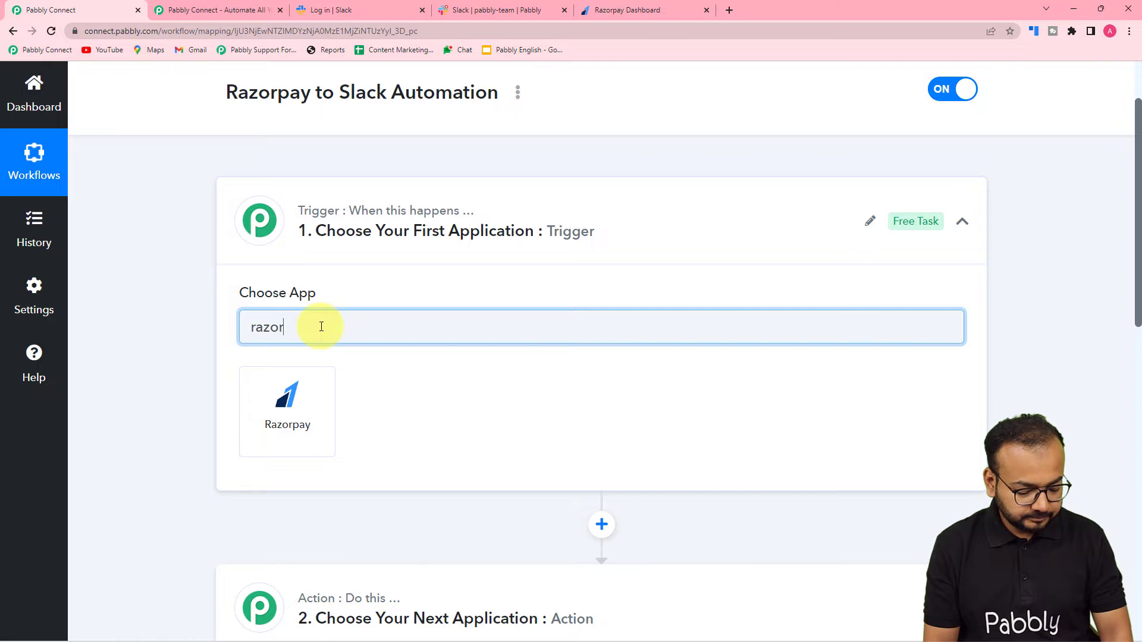
{"action": "type", "text": "p"}
Step: Set Razorpay's Payment Failed event as the trigger, then switch to the Razorpay dashboard
{"action": "left_click", "coordinate": [321, 408]}
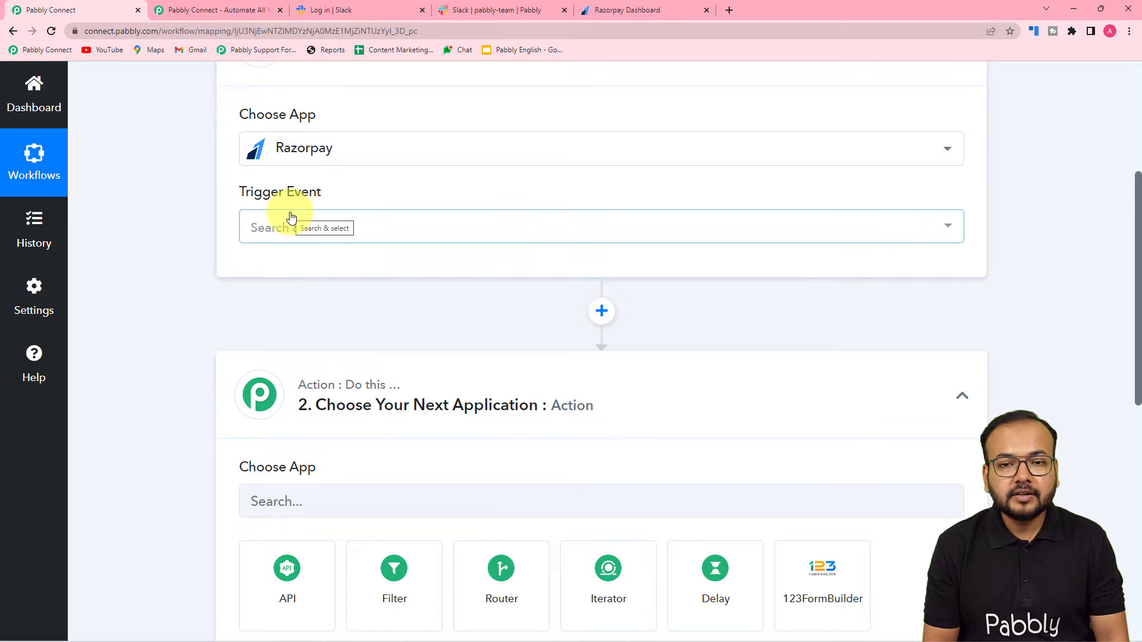
{"action": "left_click", "coordinate": [293, 229]}
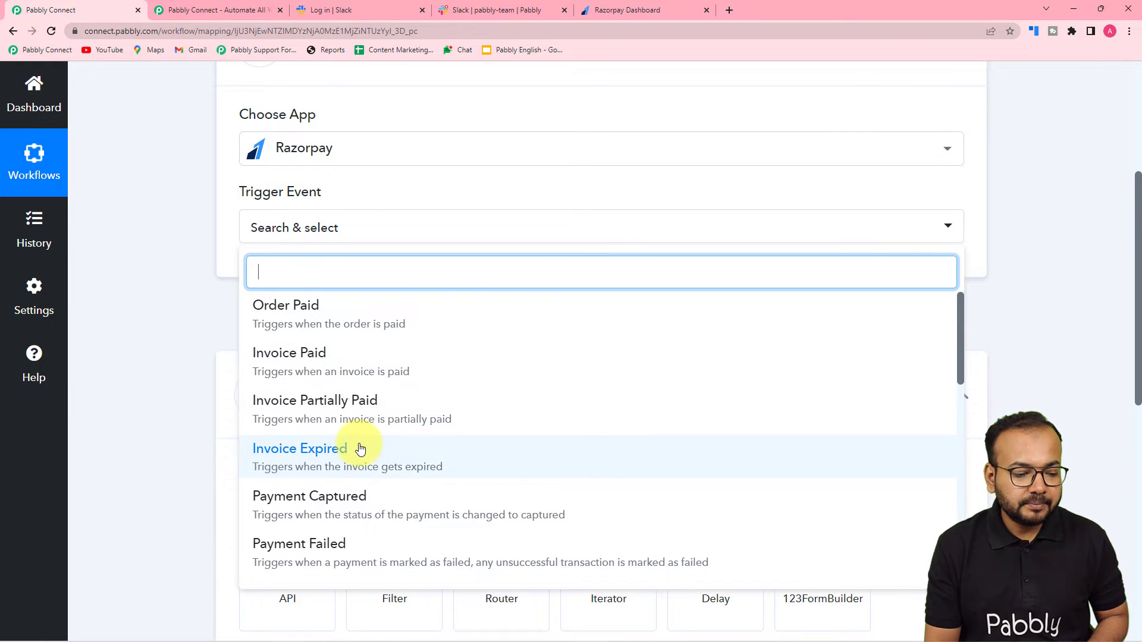
{"action": "scroll", "coordinate": [359, 449], "scroll_direction": "down", "scroll_amount": 2}
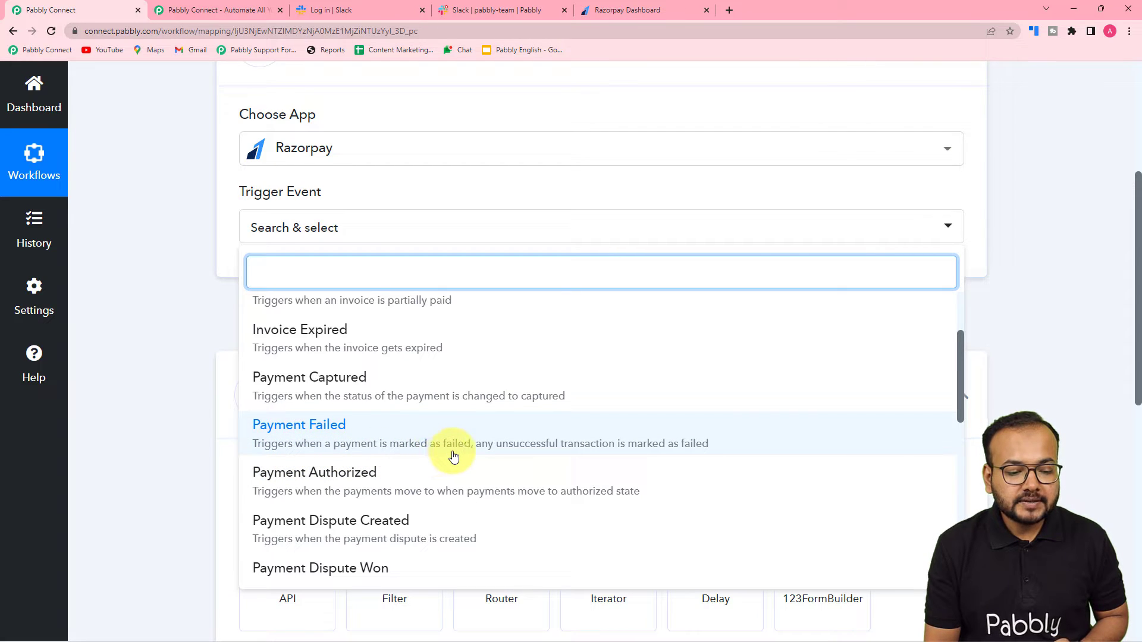
{"action": "left_click", "coordinate": [630, 450]}
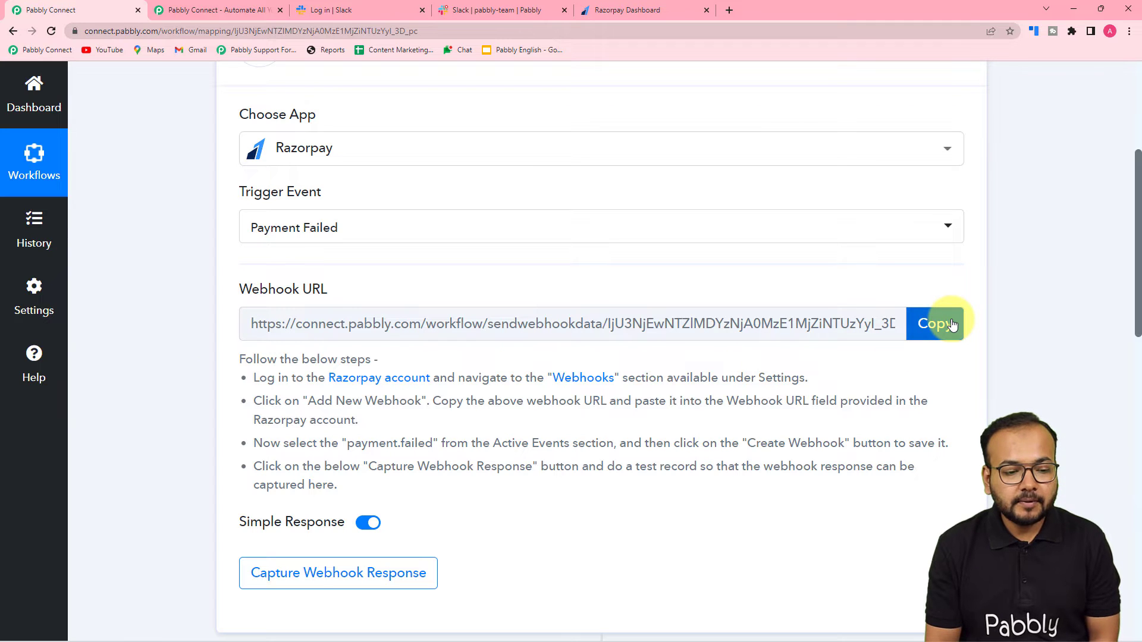
{"action": "scroll", "coordinate": [198, 316], "scroll_direction": "down", "scroll_amount": 2}
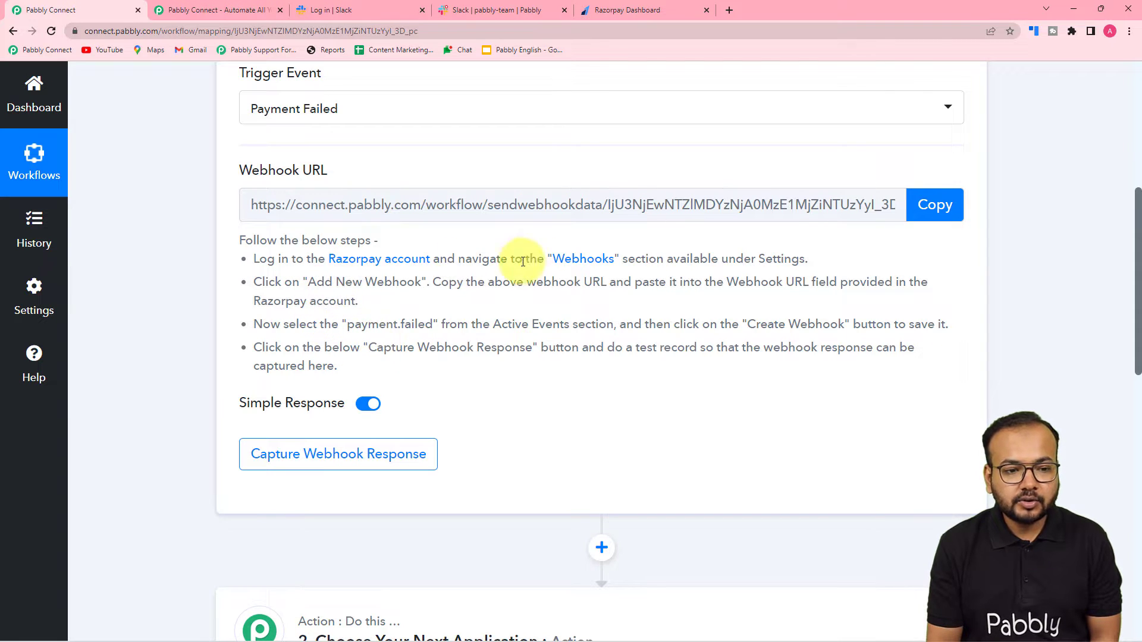
{"action": "left_click", "coordinate": [635, 9]}
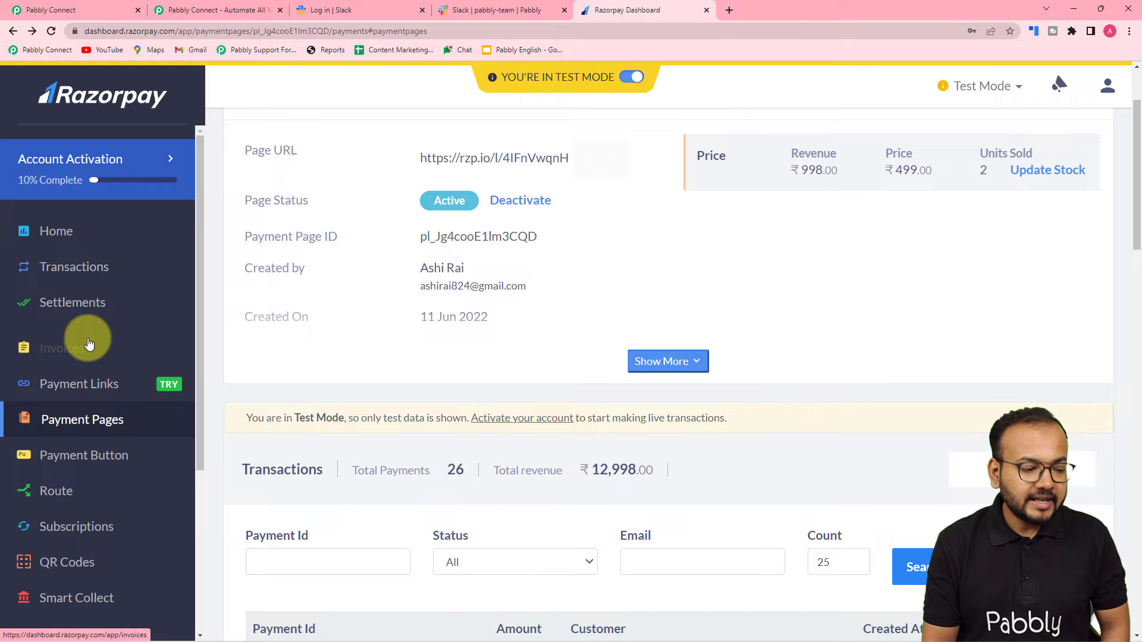
Step: Go to Razorpay Settings > Webhooks and start adding a new webhook
{"action": "scroll", "coordinate": [89, 344], "scroll_direction": "down", "scroll_amount": 4}
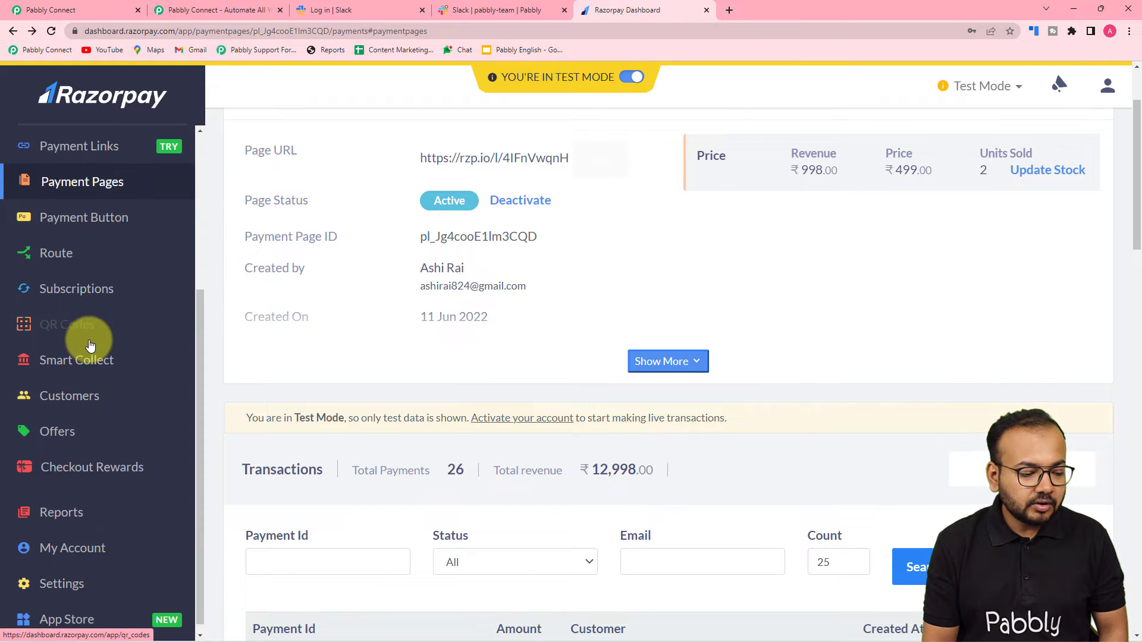
{"action": "scroll", "coordinate": [90, 345], "scroll_direction": "down", "scroll_amount": 1}
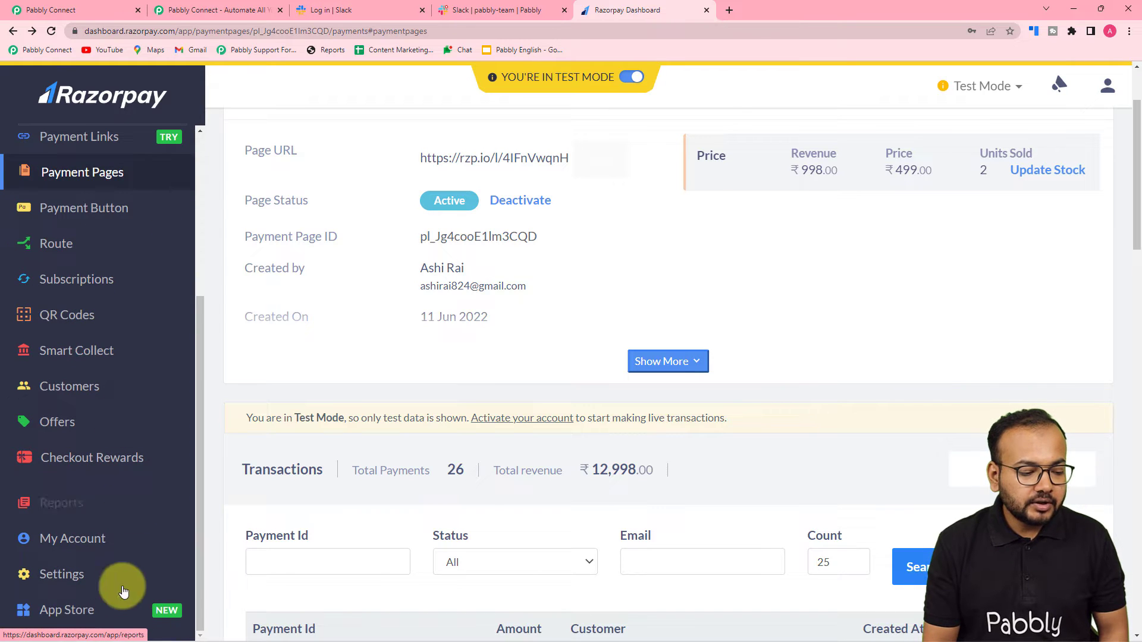
{"action": "left_click", "coordinate": [67, 576]}
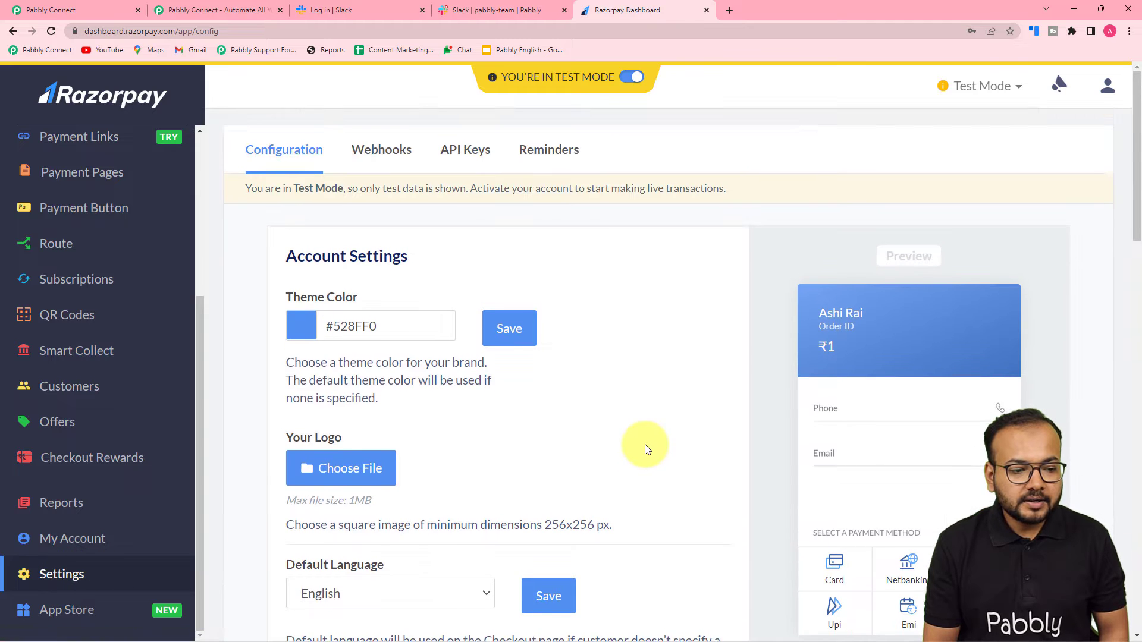
{"action": "left_click", "coordinate": [391, 154]}
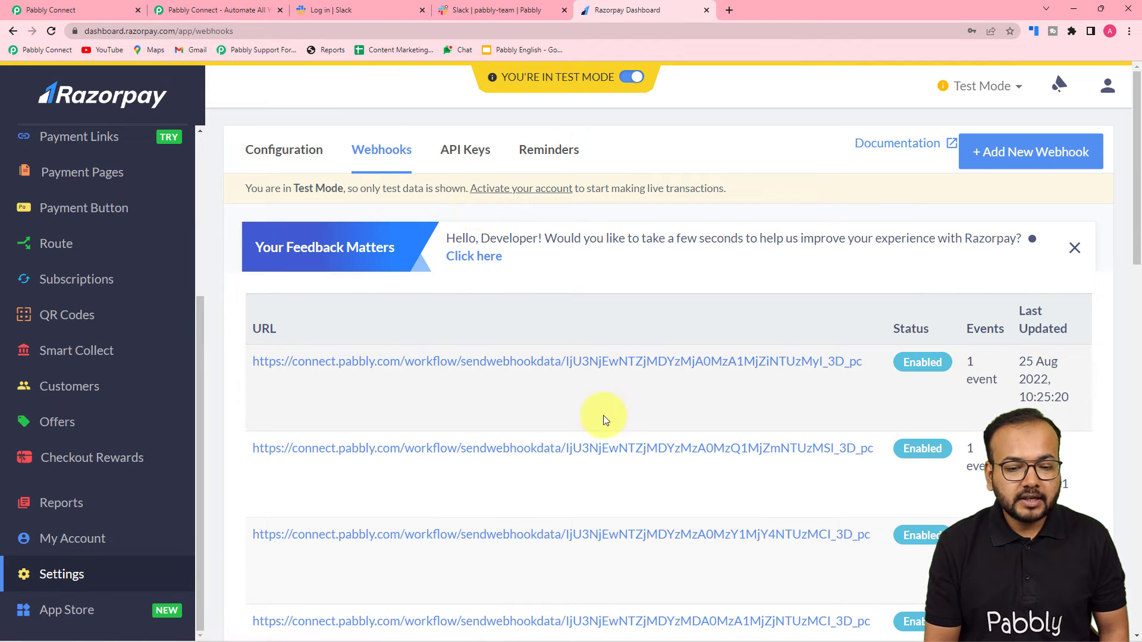
{"action": "scroll", "coordinate": [632, 334], "scroll_direction": "down", "scroll_amount": 6}
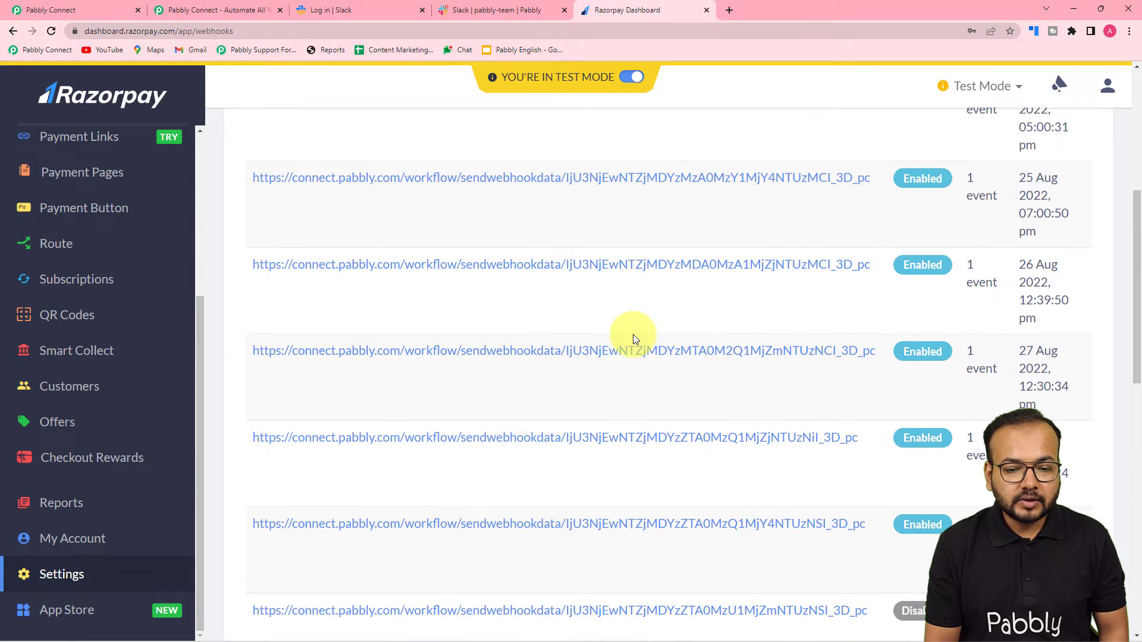
{"action": "scroll", "coordinate": [633, 335], "scroll_direction": "up", "scroll_amount": 4}
{"action": "scroll", "coordinate": [633, 338], "scroll_direction": "up", "scroll_amount": 2}
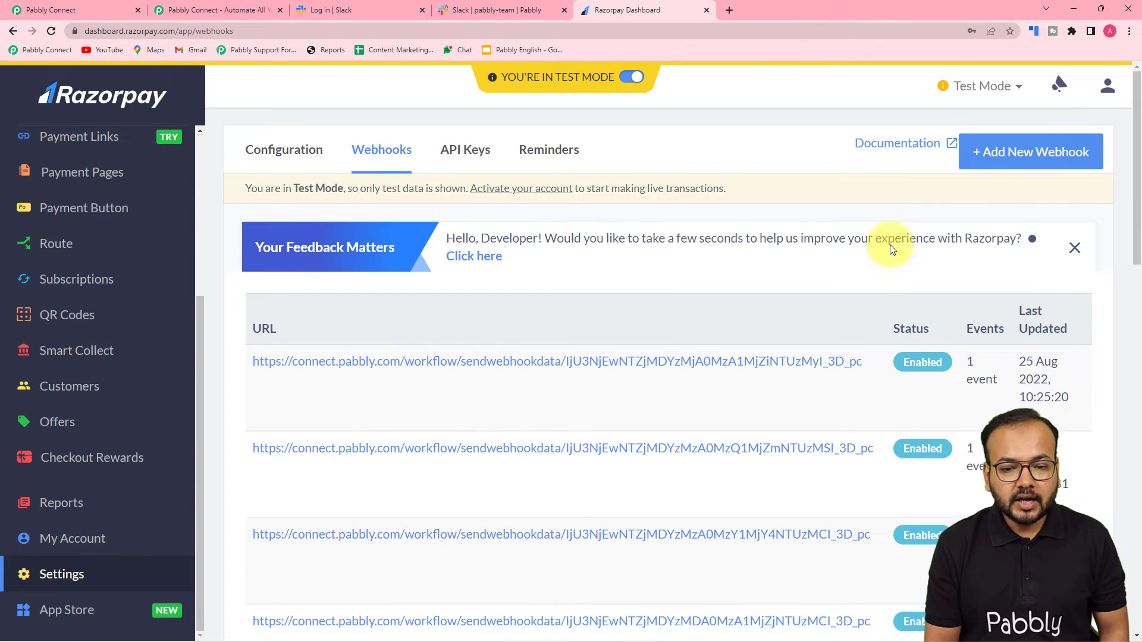
{"action": "left_click", "coordinate": [1027, 151]}
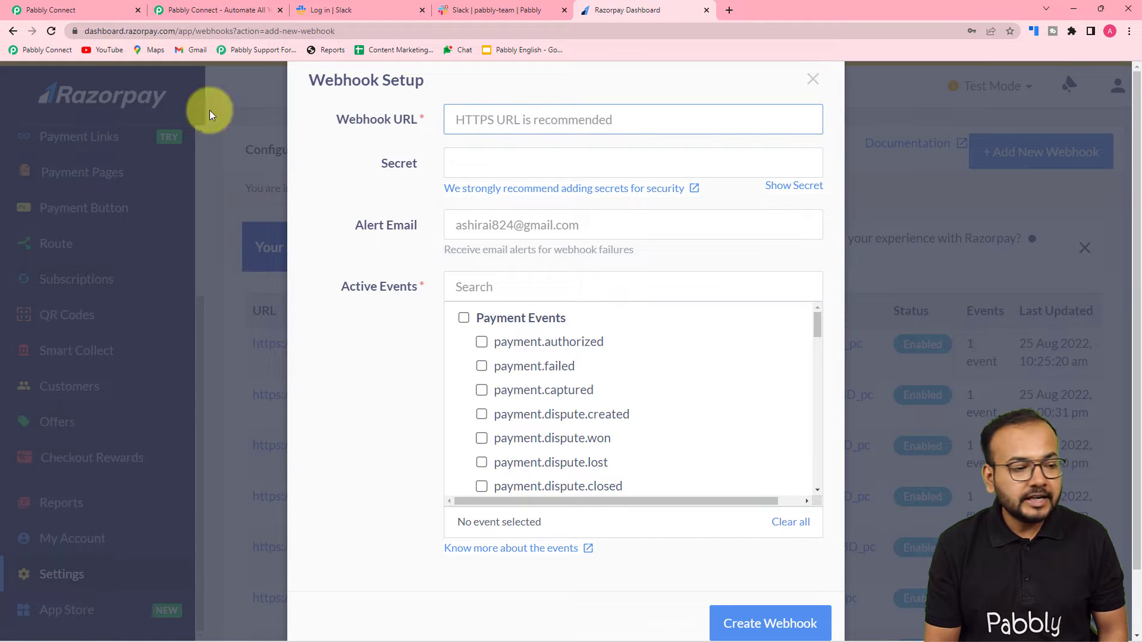
Step: Copy the Pabbly Connect webhook URL and paste it into Razorpay's Webhook URL field
{"action": "left_click", "coordinate": [91, 10]}
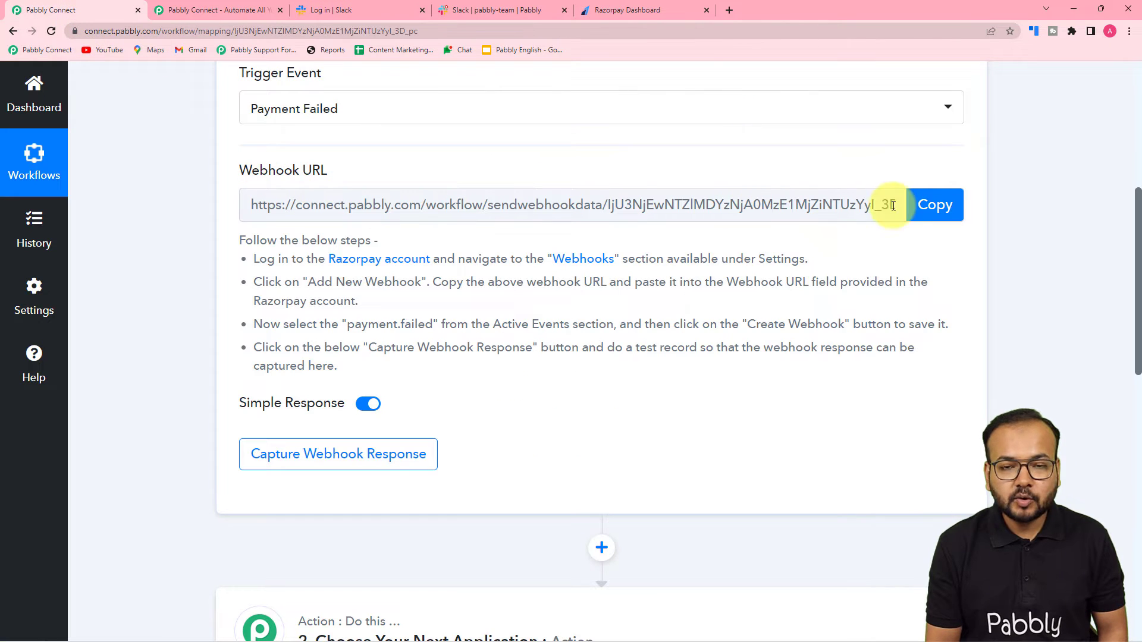
{"action": "left_click", "coordinate": [933, 215]}
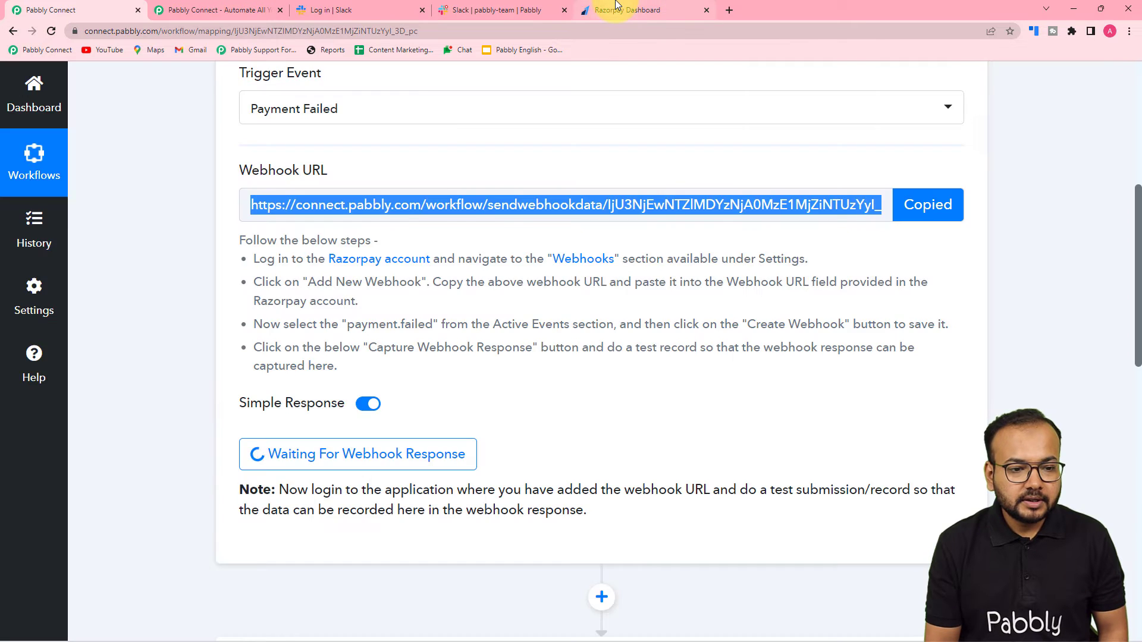
{"action": "left_click", "coordinate": [628, 10]}
{"action": "right_click", "coordinate": [505, 120]}
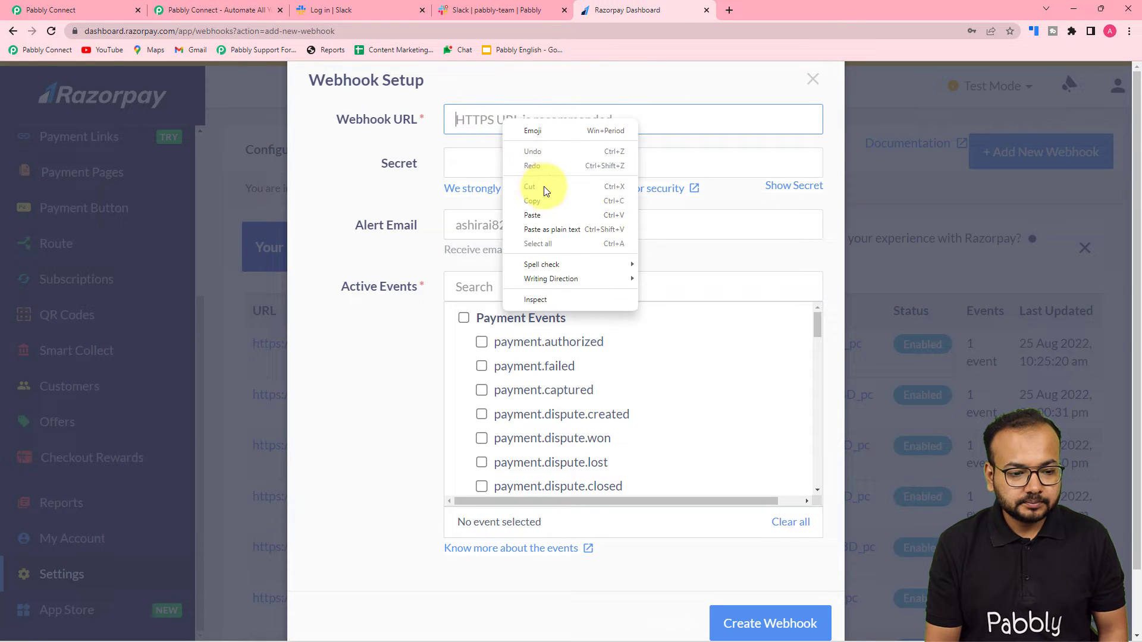
{"action": "left_click", "coordinate": [545, 223]}
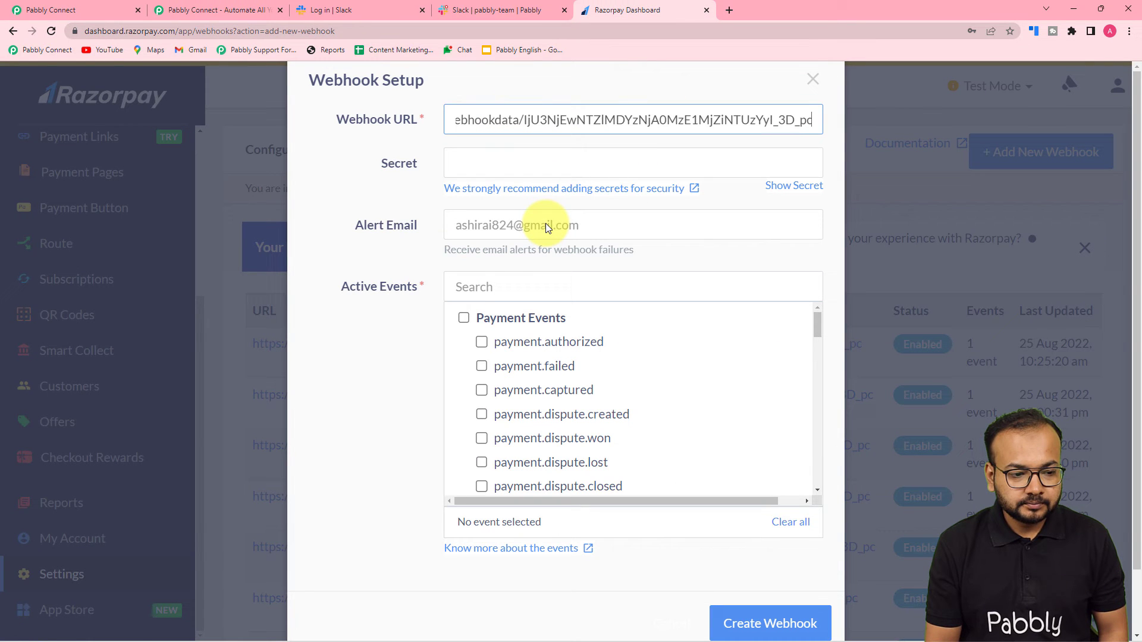
Step: Enable only the payment.failed event and create the webhook
{"action": "left_click", "coordinate": [485, 369]}
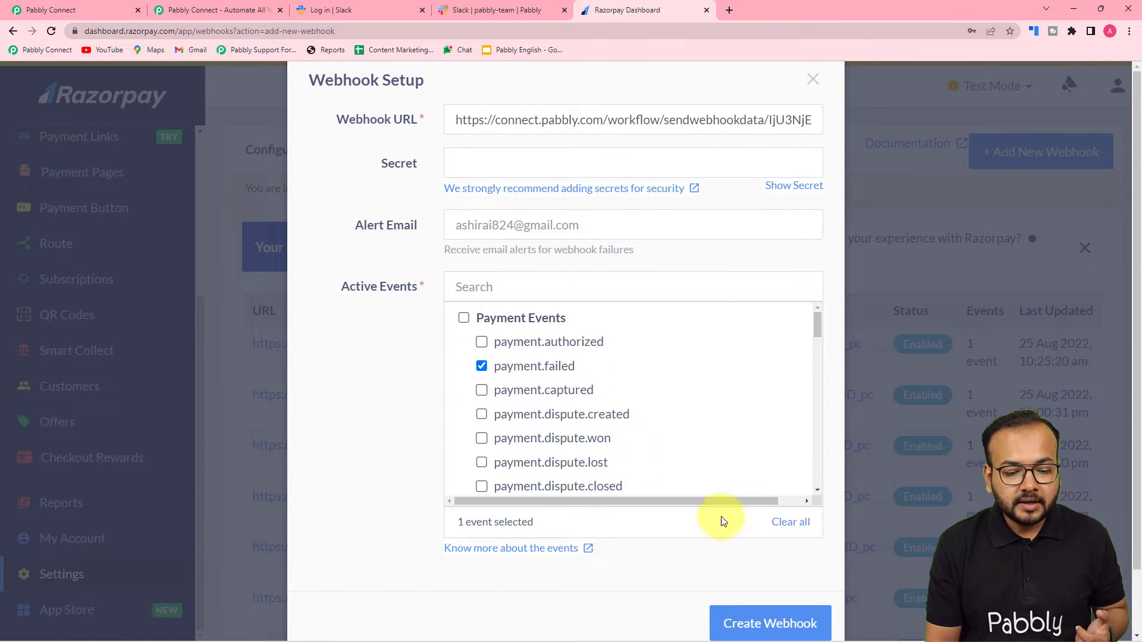
{"action": "scroll", "coordinate": [731, 522], "scroll_direction": "down", "scroll_amount": 1}
{"action": "left_click", "coordinate": [766, 562]}
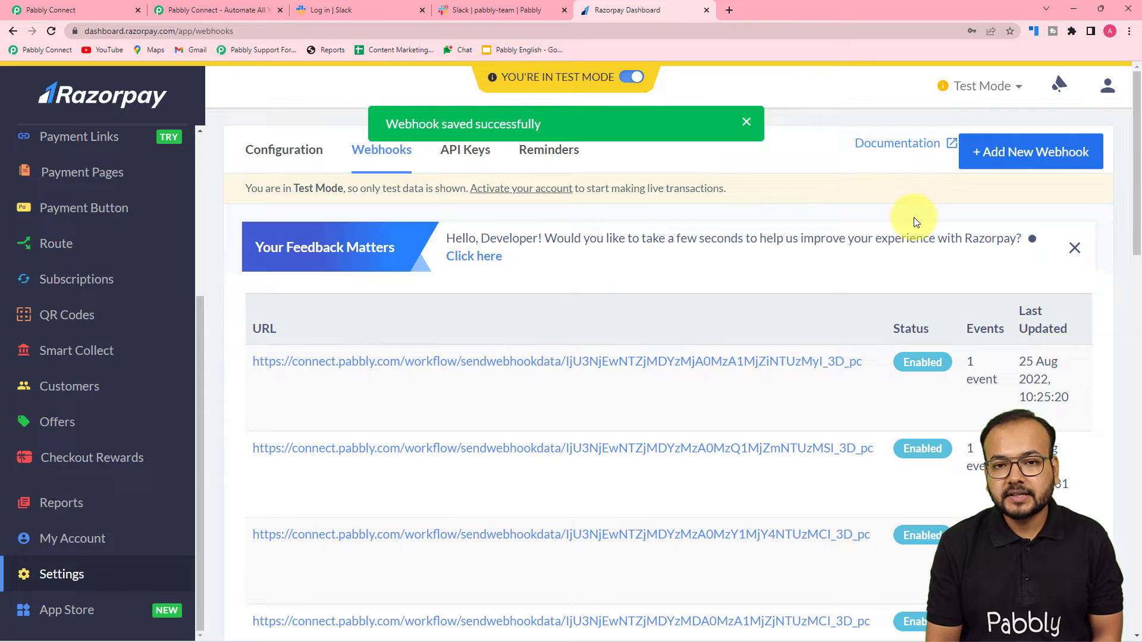
Step: Return to the Pabbly Connect trigger showing Waiting For Webhook Response
{"action": "left_click", "coordinate": [125, 7]}
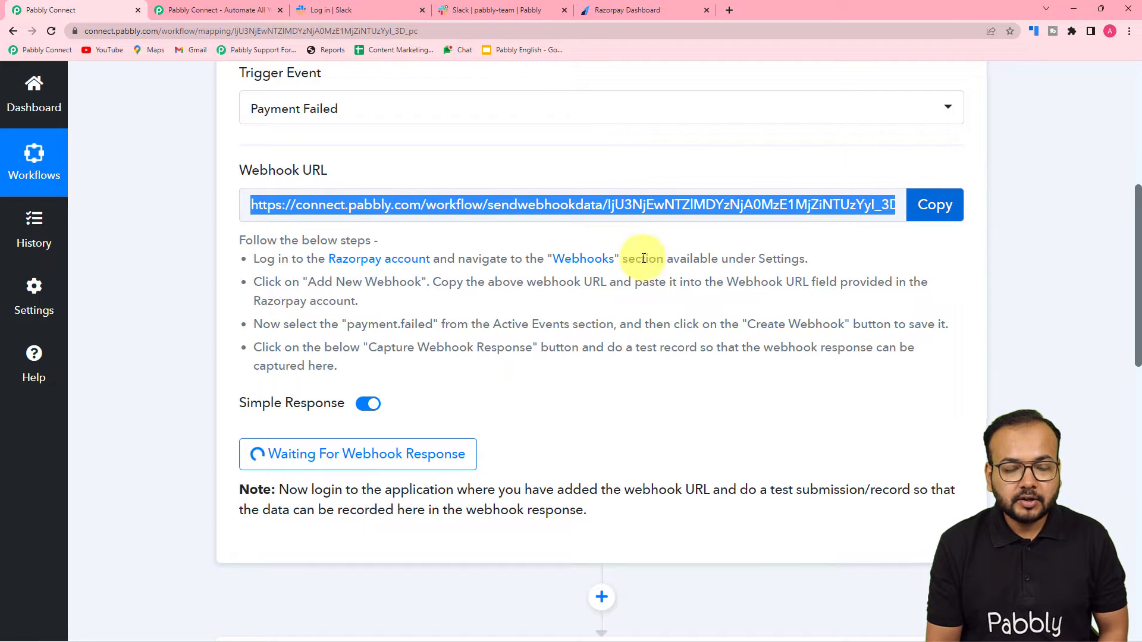
{"action": "scroll", "coordinate": [306, 363], "scroll_direction": "down", "scroll_amount": 2}
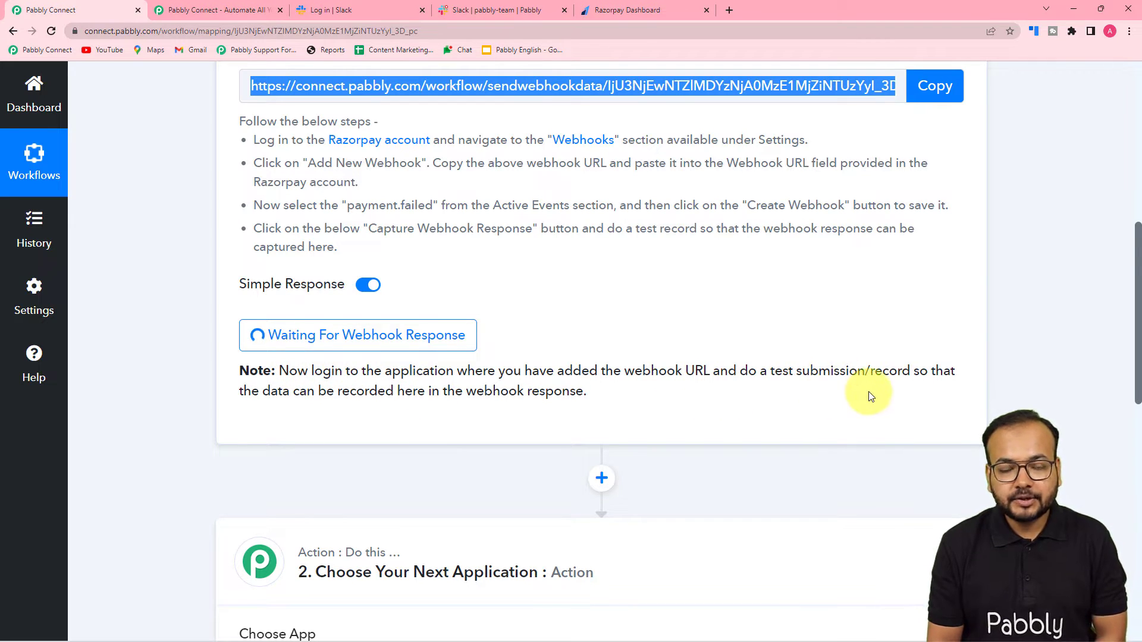
{"action": "scroll", "coordinate": [867, 397], "scroll_direction": "up", "scroll_amount": 3}
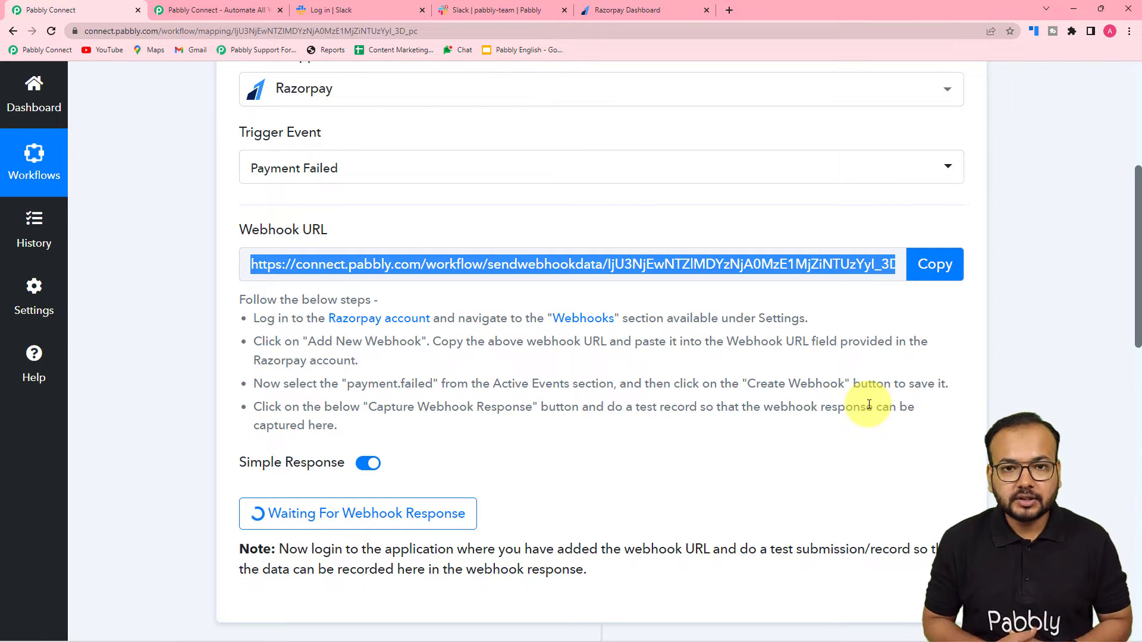
Step: Open the Gym Training Membership payment page in Razorpay and copy its page URL
{"action": "left_click", "coordinate": [607, 10]}
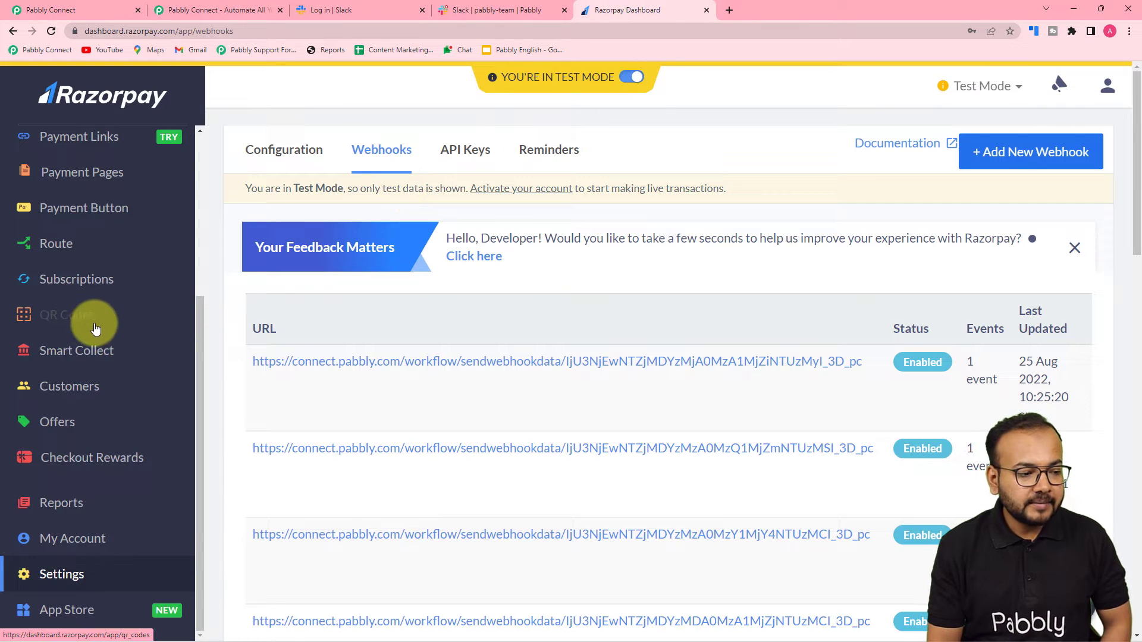
{"action": "scroll", "coordinate": [94, 315], "scroll_direction": "up", "scroll_amount": 2}
{"action": "left_click", "coordinate": [78, 293]}
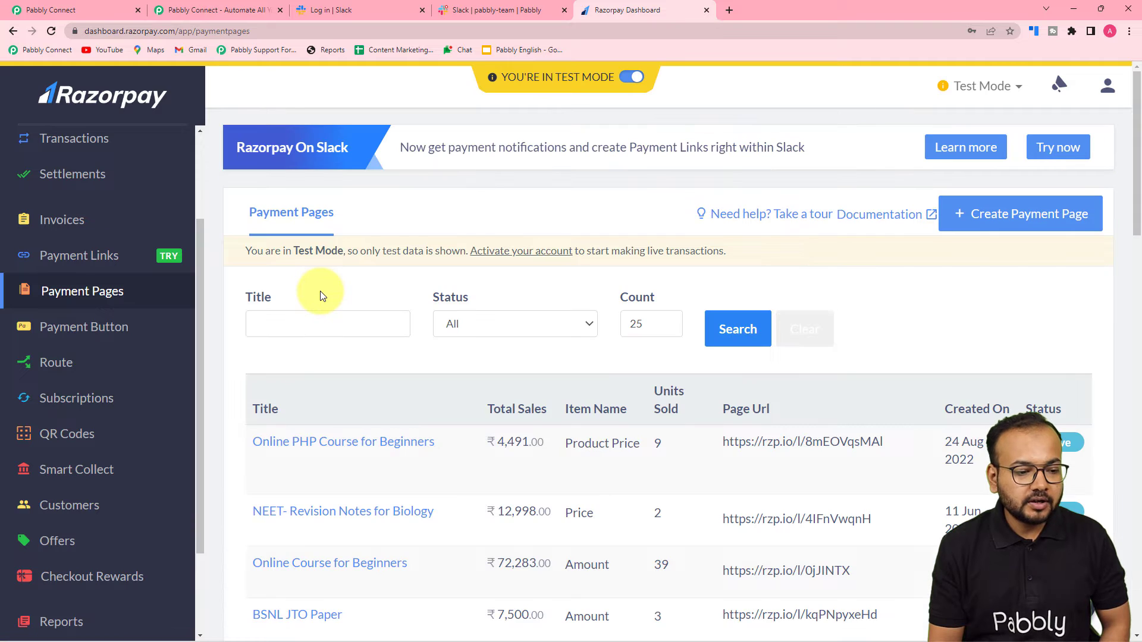
{"action": "scroll", "coordinate": [378, 314], "scroll_direction": "down", "scroll_amount": 4}
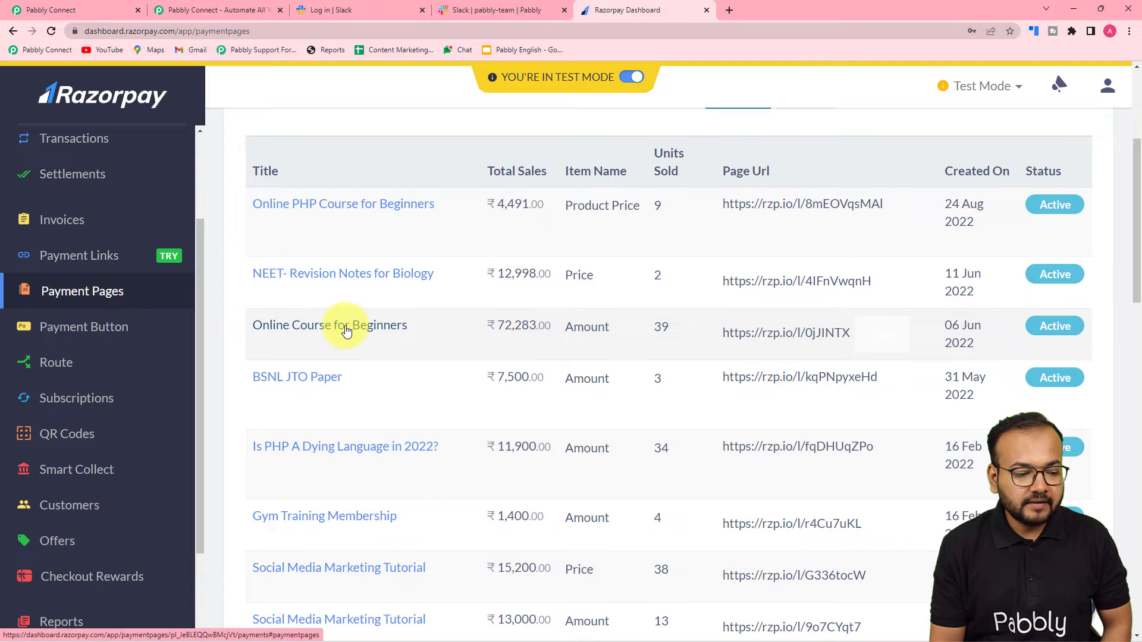
{"action": "scroll", "coordinate": [345, 330], "scroll_direction": "down", "scroll_amount": 1}
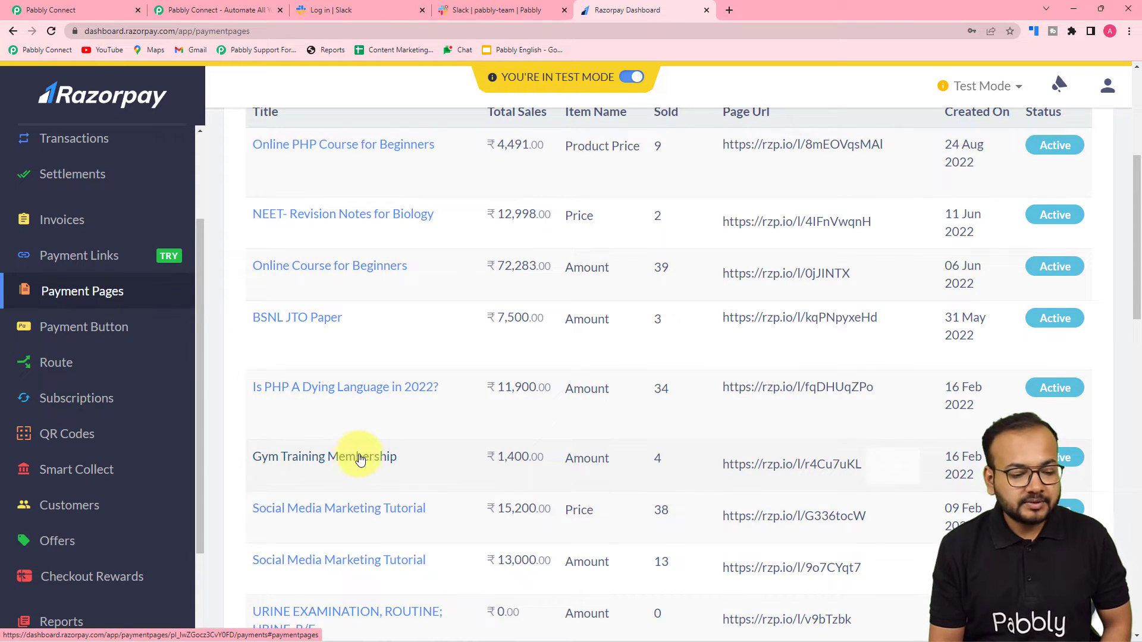
{"action": "scroll", "coordinate": [357, 455], "scroll_direction": "down", "scroll_amount": 2}
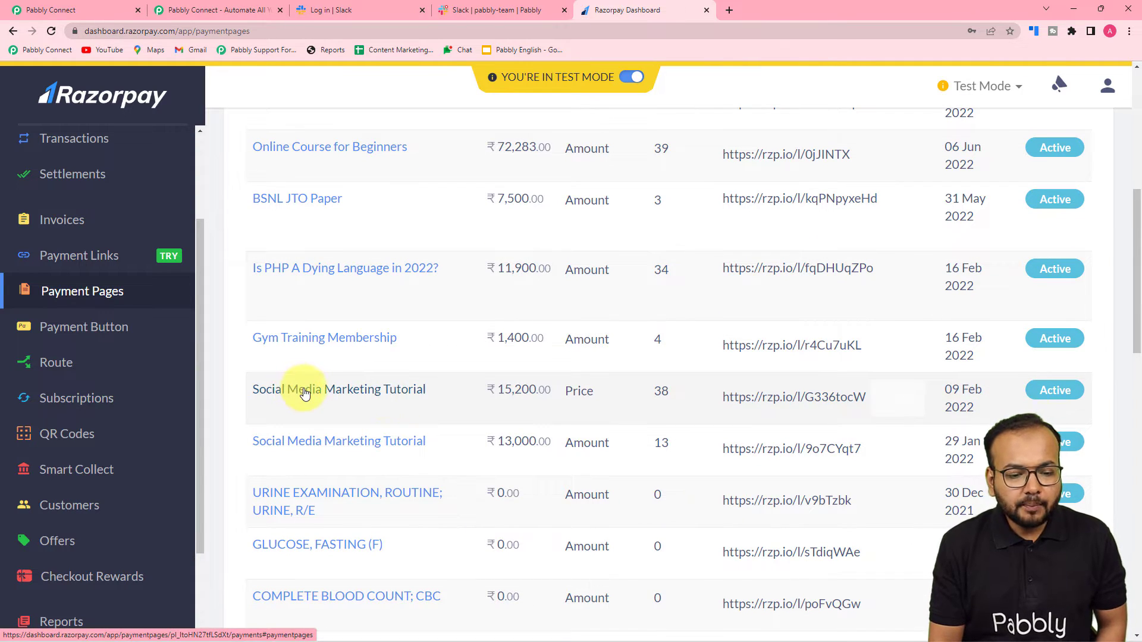
{"action": "left_click", "coordinate": [331, 341]}
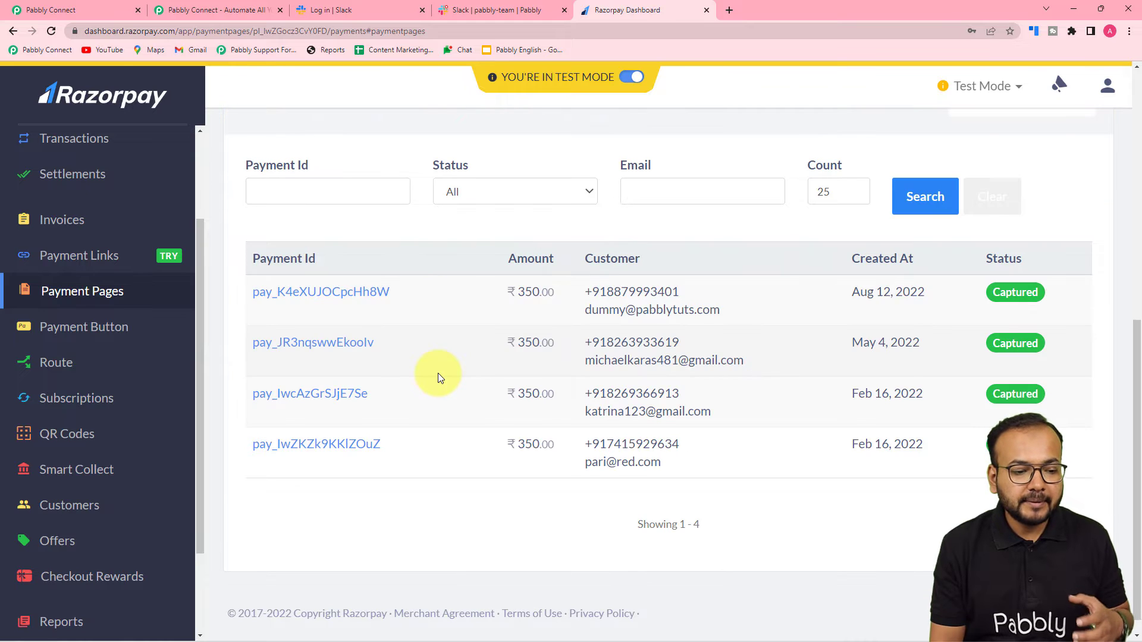
{"action": "scroll", "coordinate": [438, 372], "scroll_direction": "up", "scroll_amount": 3}
{"action": "scroll", "coordinate": [439, 377], "scroll_direction": "up", "scroll_amount": 3}
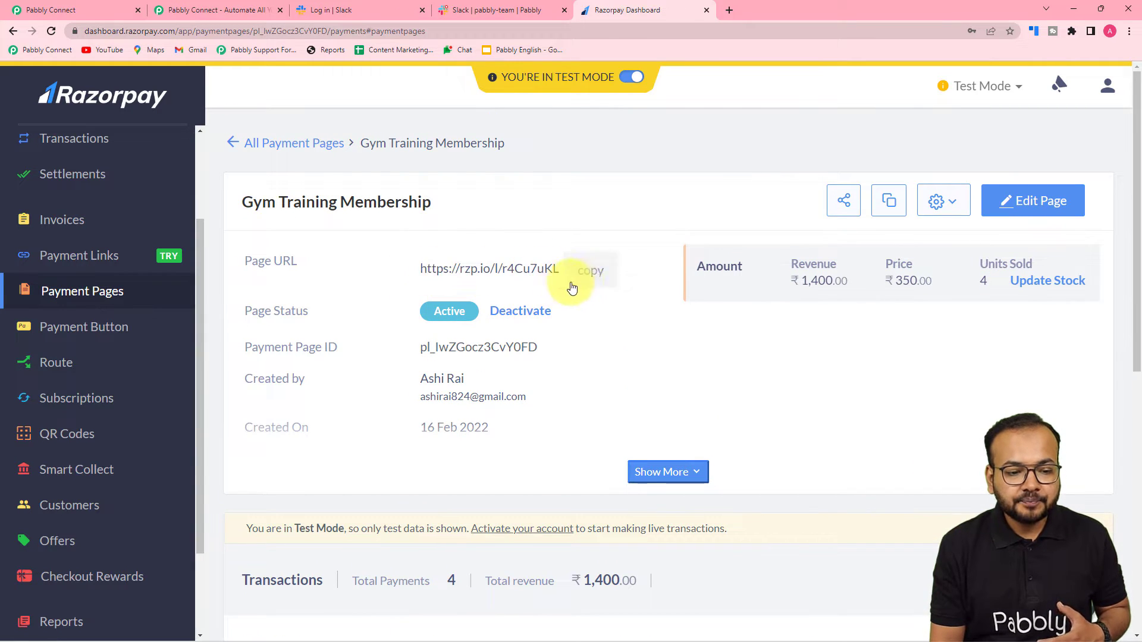
{"action": "left_click", "coordinate": [598, 276]}
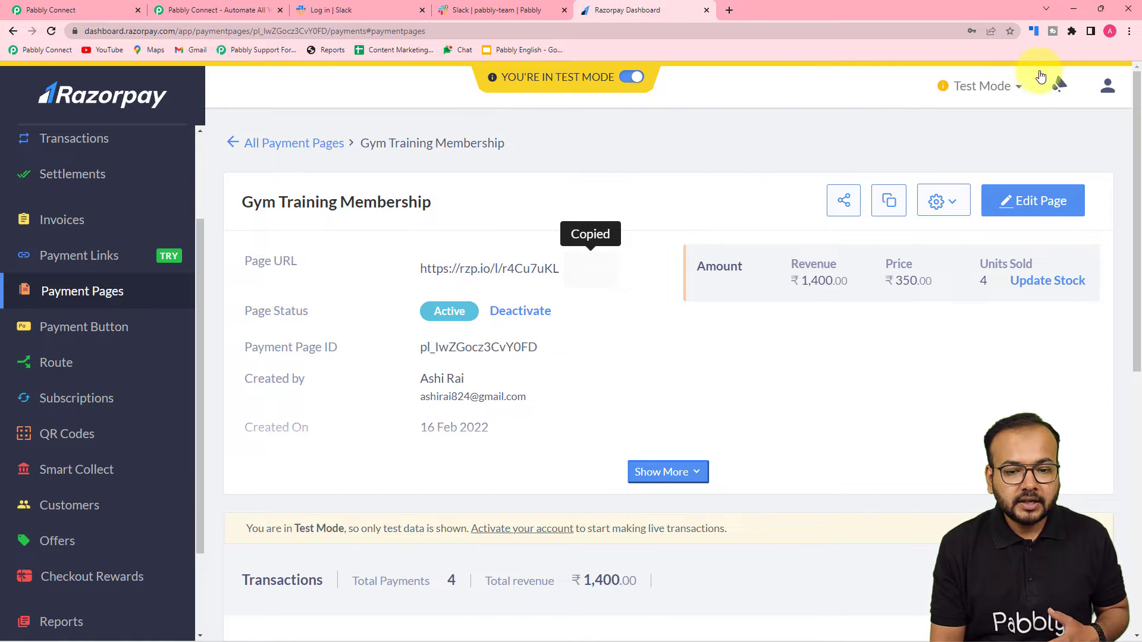
Step: Load the copied payment page link in a new incognito window
{"action": "left_click", "coordinate": [1129, 31]}
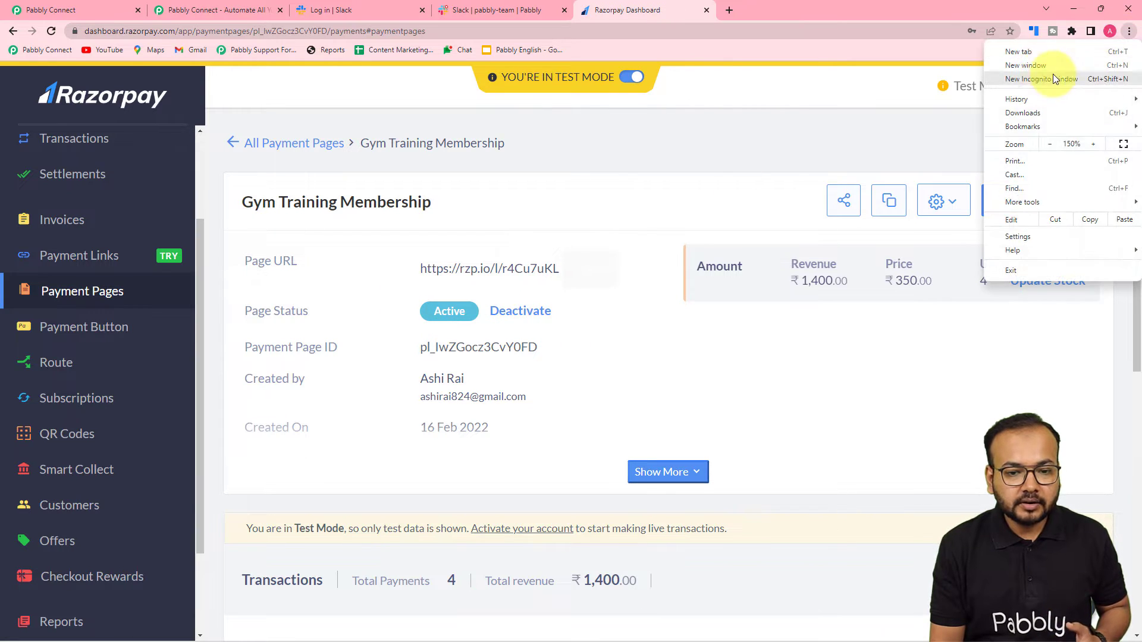
{"action": "left_click", "coordinate": [1045, 79]}
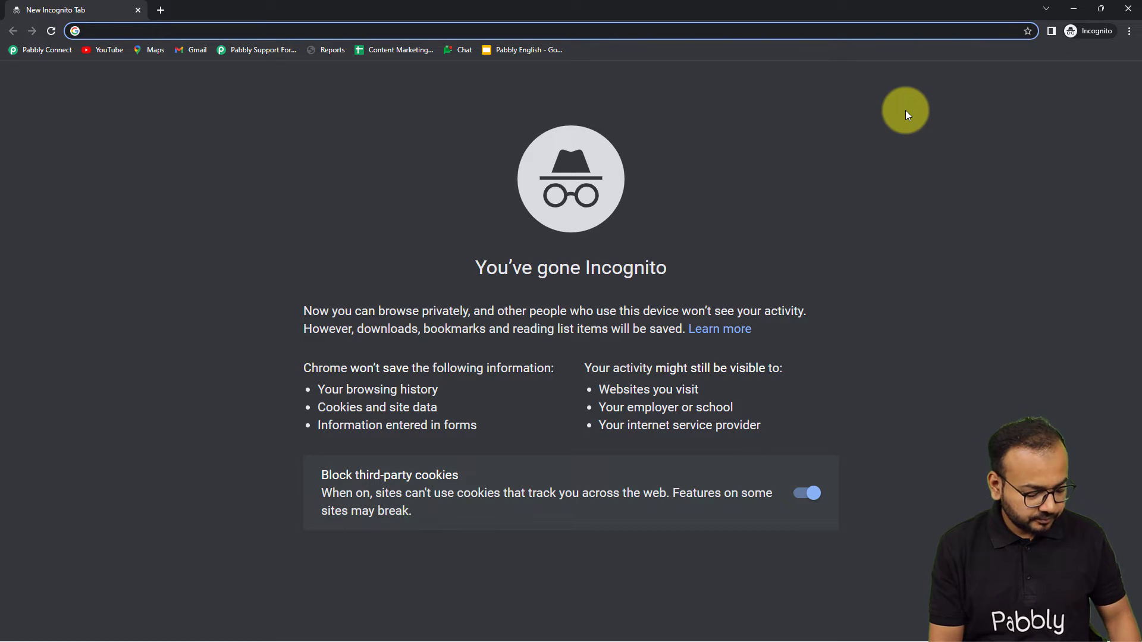
{"action": "key", "text": "ctrl+v"}
{"action": "key", "text": "Return"}
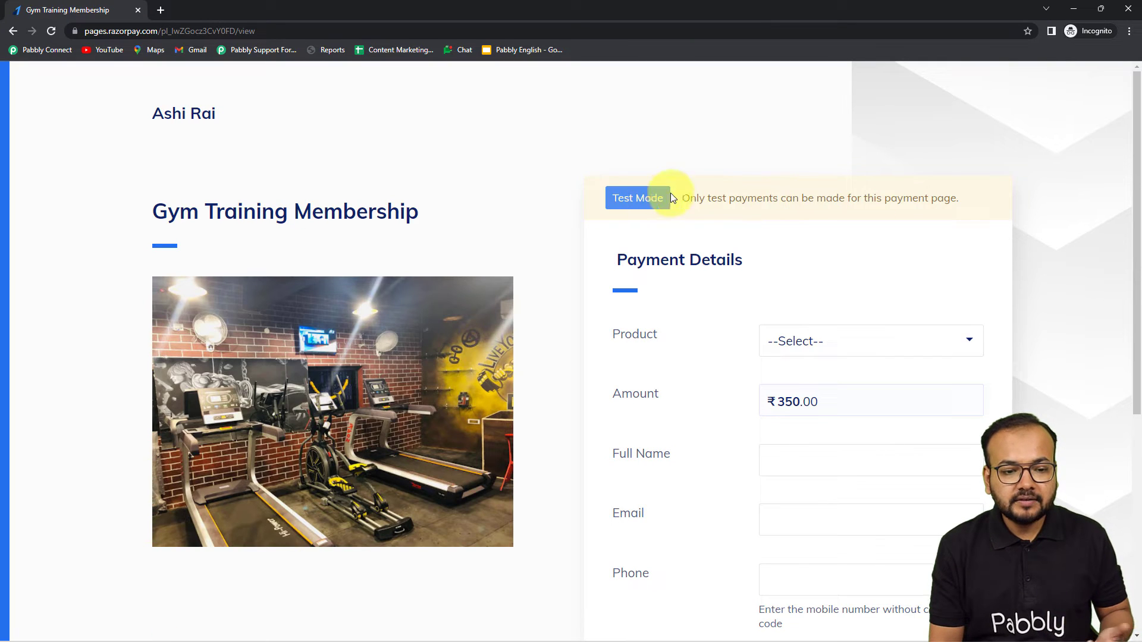
Step: Select Gym Training Membership as the product
{"action": "scroll", "coordinate": [818, 235], "scroll_direction": "down", "scroll_amount": 2}
{"action": "left_click", "coordinate": [815, 236]}
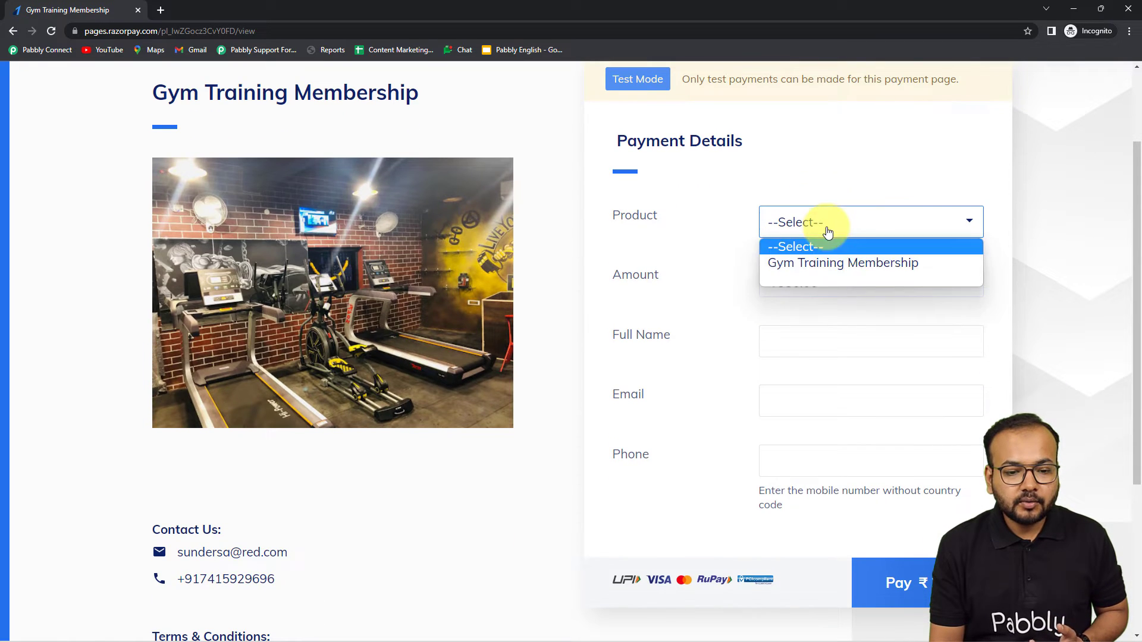
{"action": "left_click", "coordinate": [822, 261]}
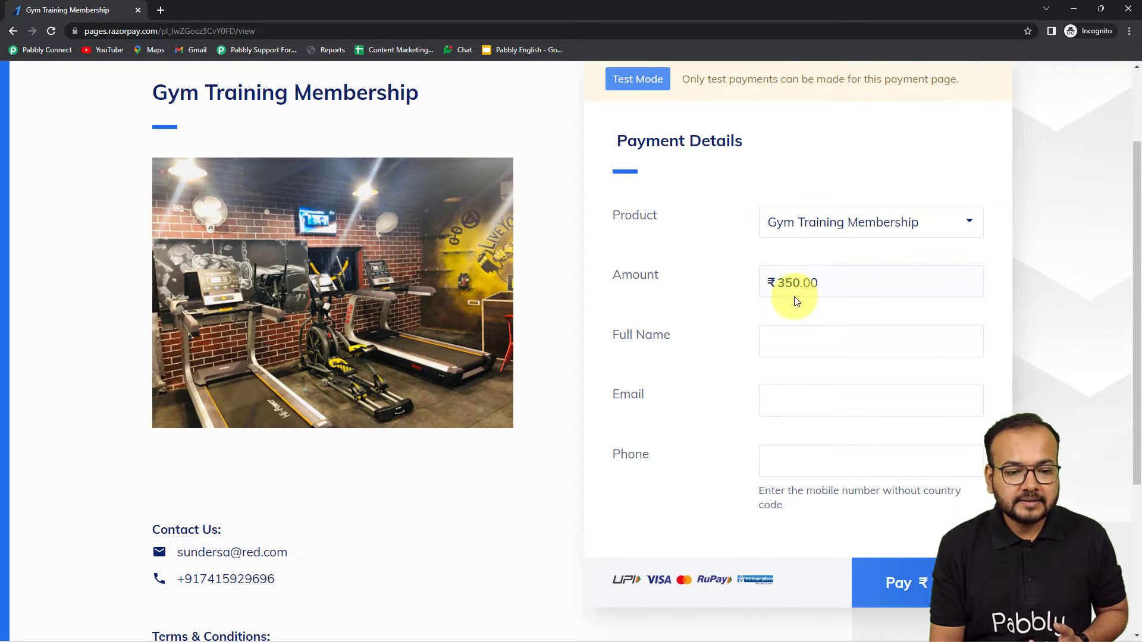
{"action": "scroll", "coordinate": [796, 301], "scroll_direction": "down", "scroll_amount": 2}
Step: Fill in the customer's full name, e-mail and phone number, then proceed to pay ₹350
{"action": "left_click", "coordinate": [819, 226]}
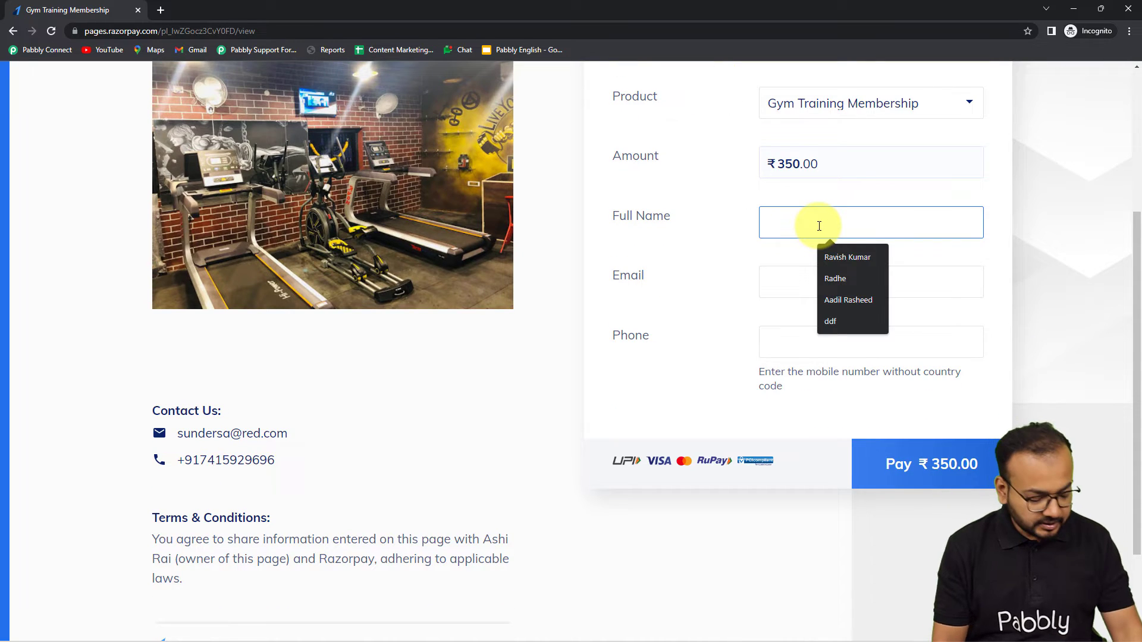
{"action": "type", "text": "Demo Customer"}
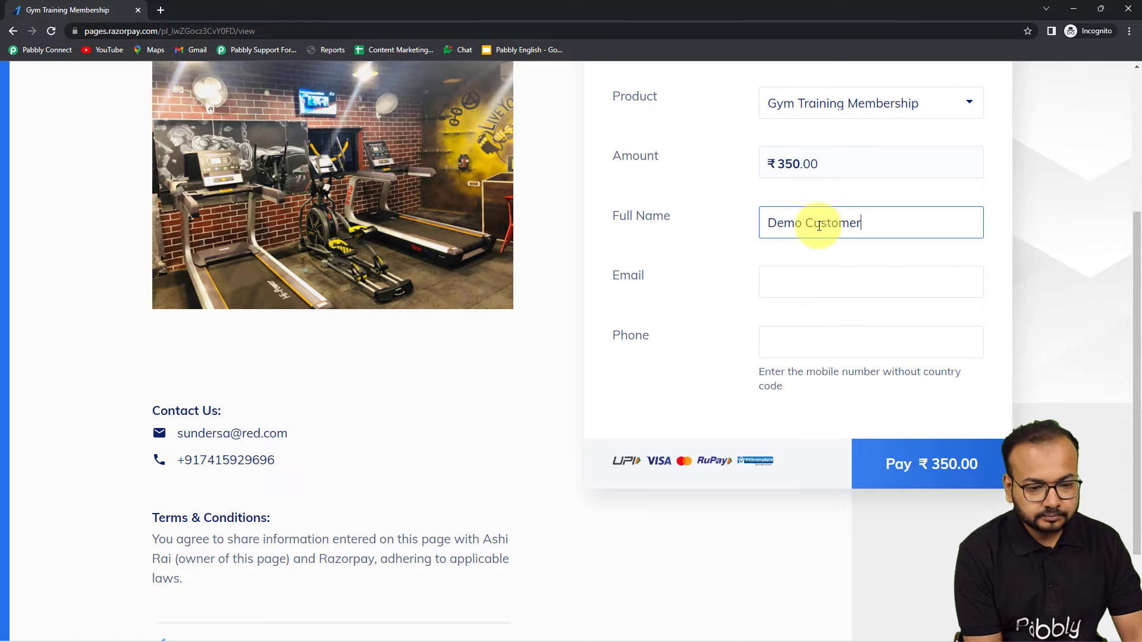
{"action": "left_click", "coordinate": [819, 288]}
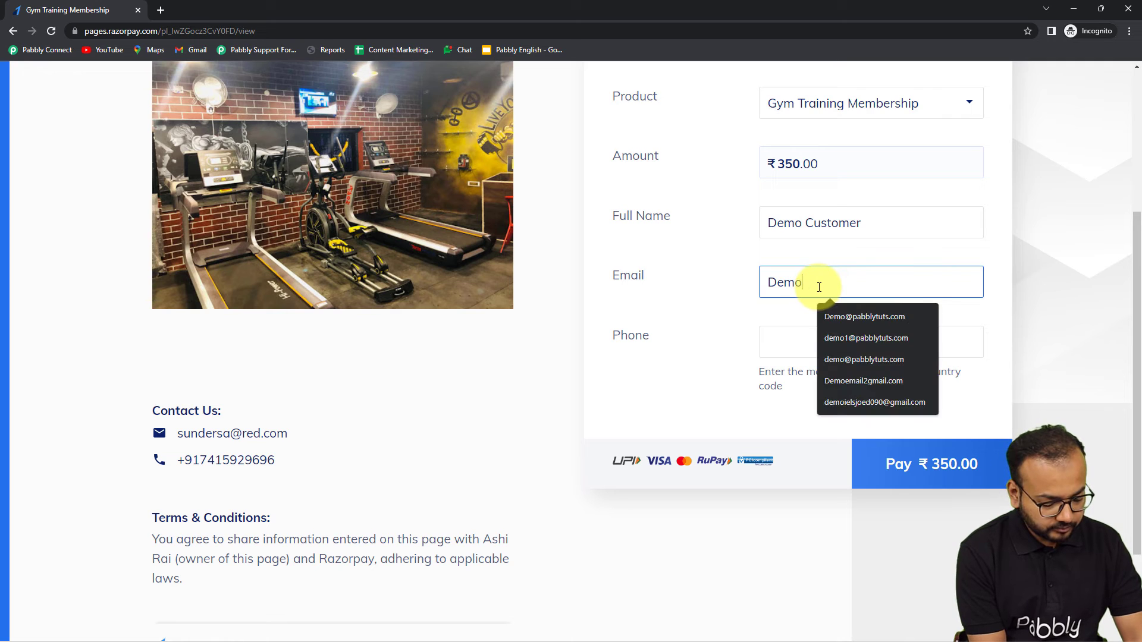
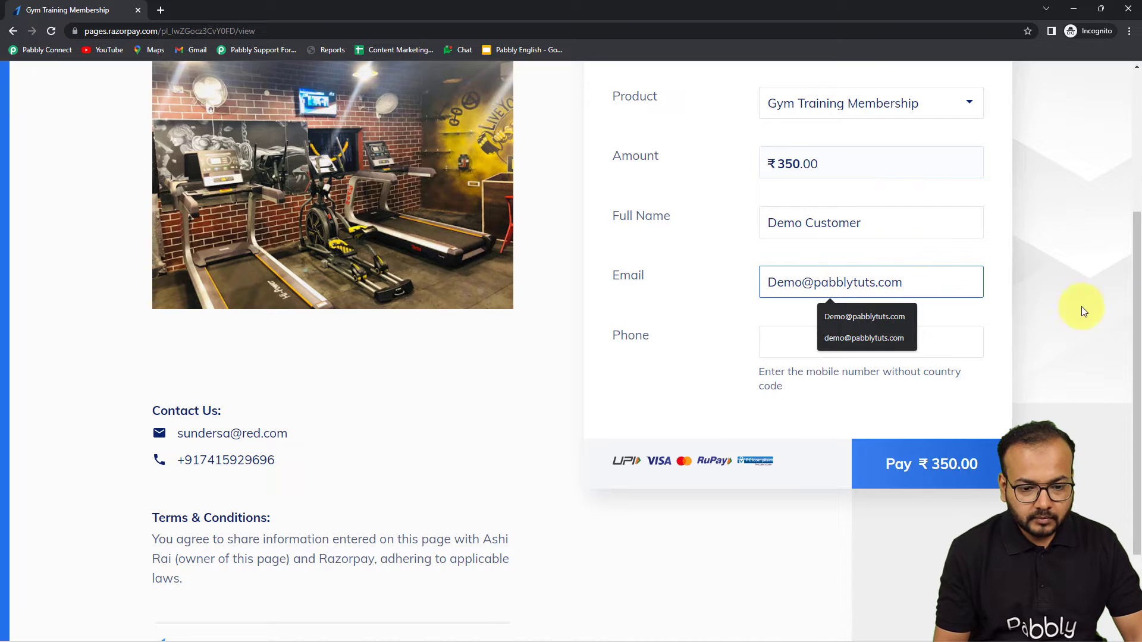
{"action": "left_click", "coordinate": [780, 349]}
{"action": "type", "text": "900"}
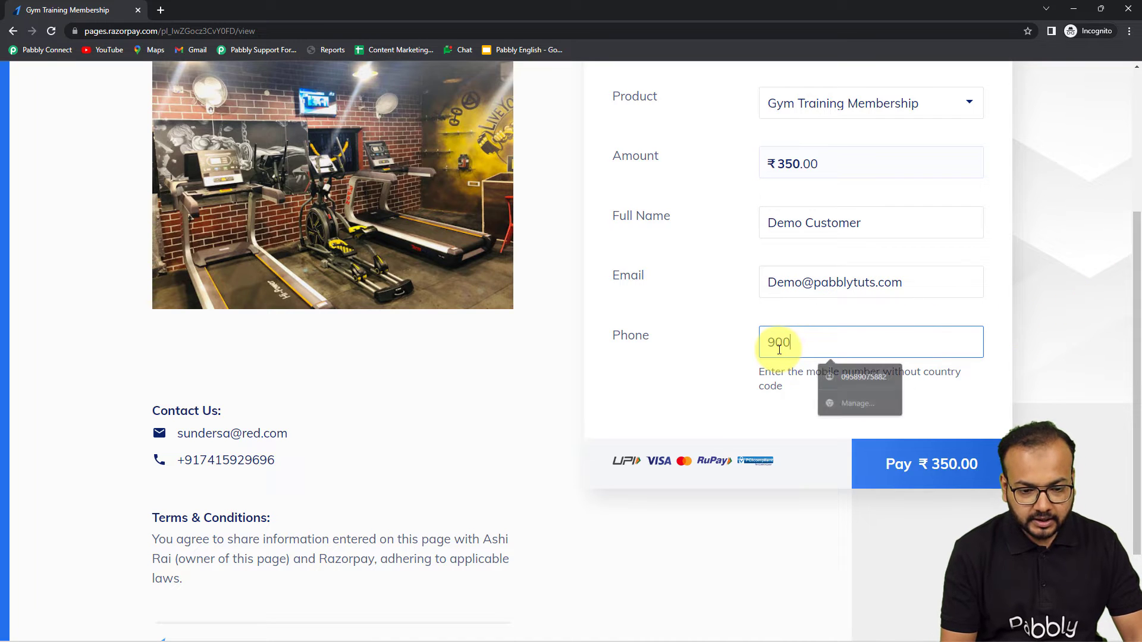
{"action": "type", "text": "0000000"}
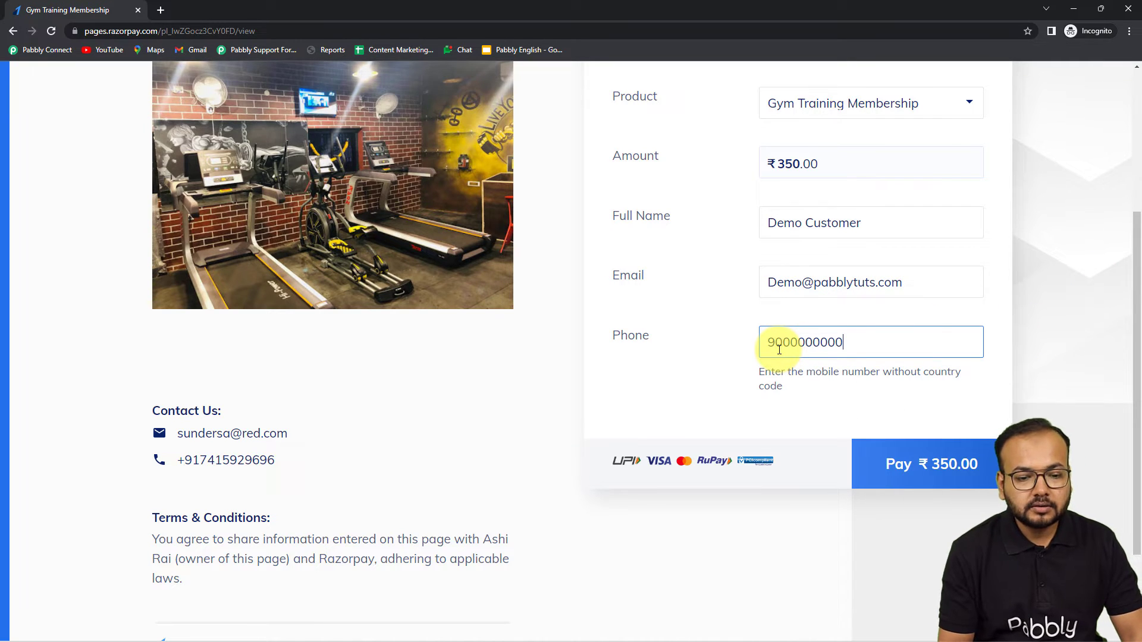
{"action": "left_click", "coordinate": [881, 417]}
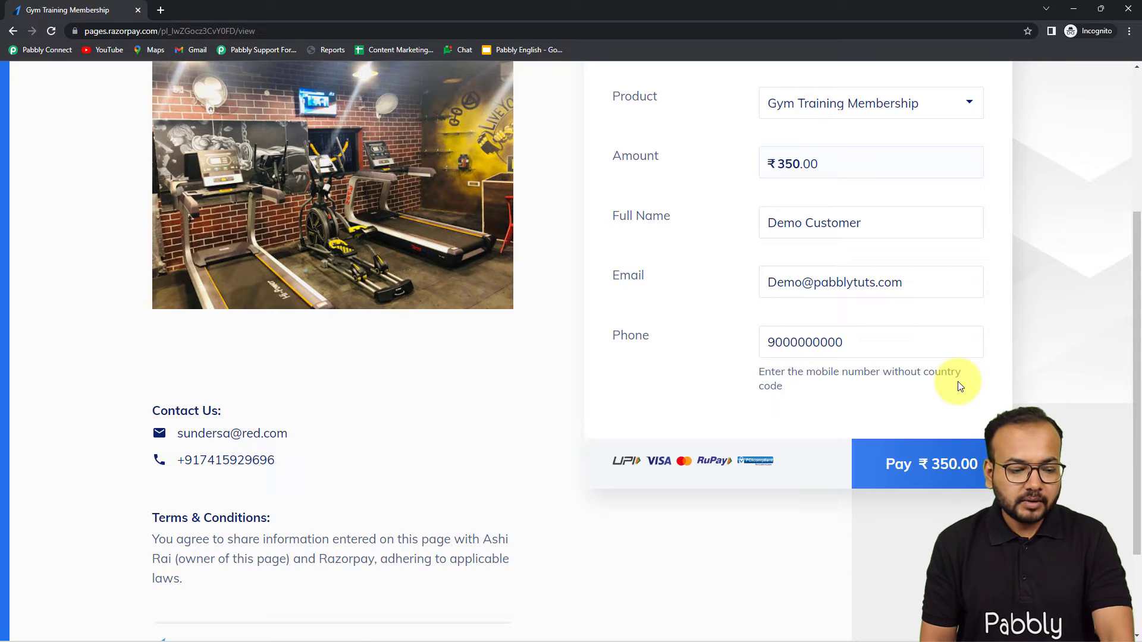
{"action": "left_click", "coordinate": [940, 463]}
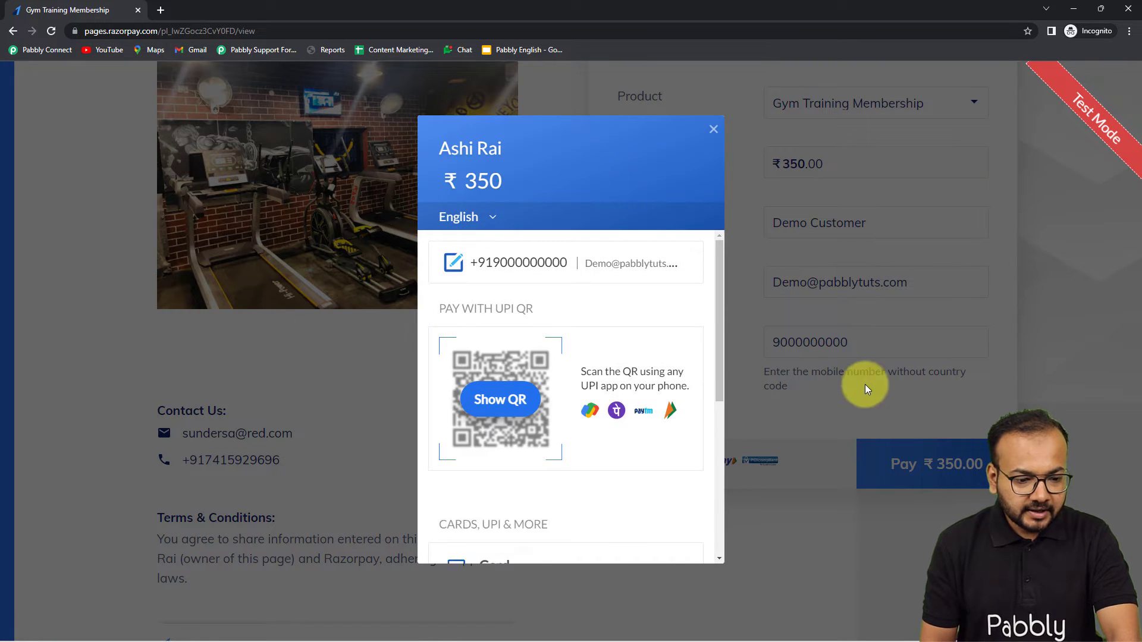
Step: Choose card payment with a new card that won't be saved
{"action": "scroll", "coordinate": [669, 355], "scroll_direction": "down", "scroll_amount": 5}
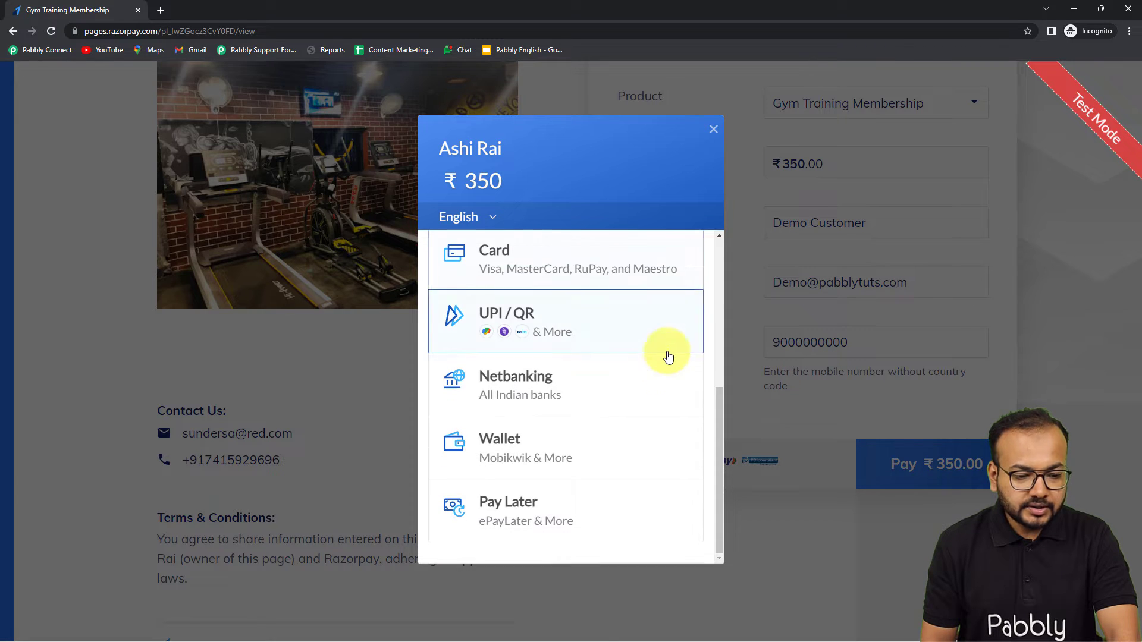
{"action": "left_click", "coordinate": [531, 272]}
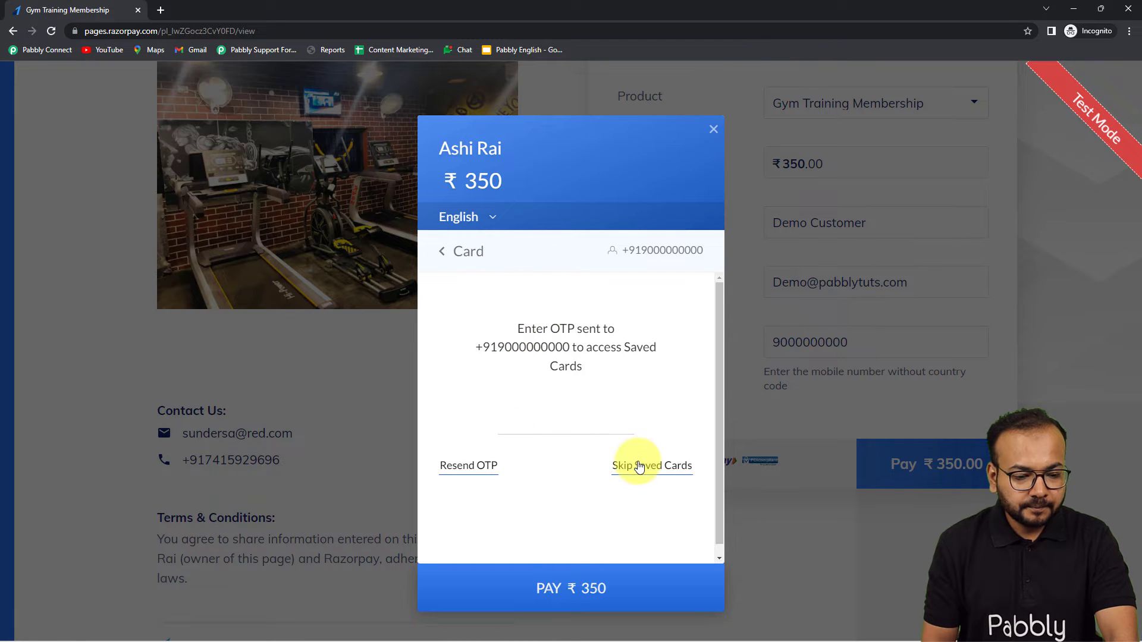
{"action": "left_click", "coordinate": [639, 466]}
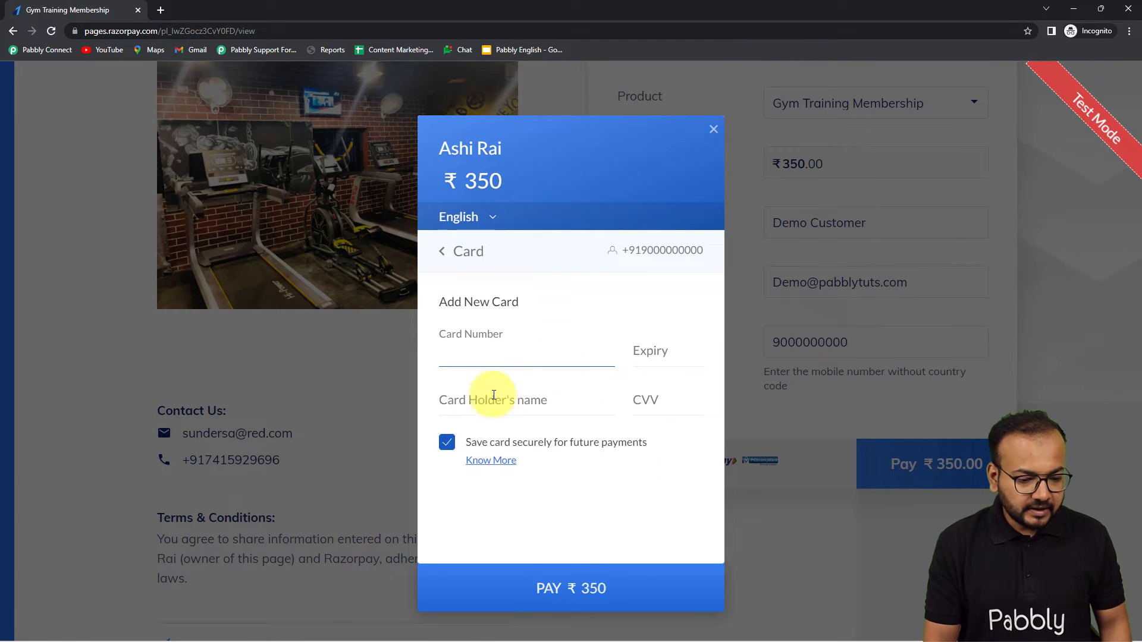
{"action": "left_click", "coordinate": [448, 442]}
Step: Enter the test Visa card number, expiry 01/26 and CVV, and pay ₹350
{"action": "left_click", "coordinate": [502, 343]}
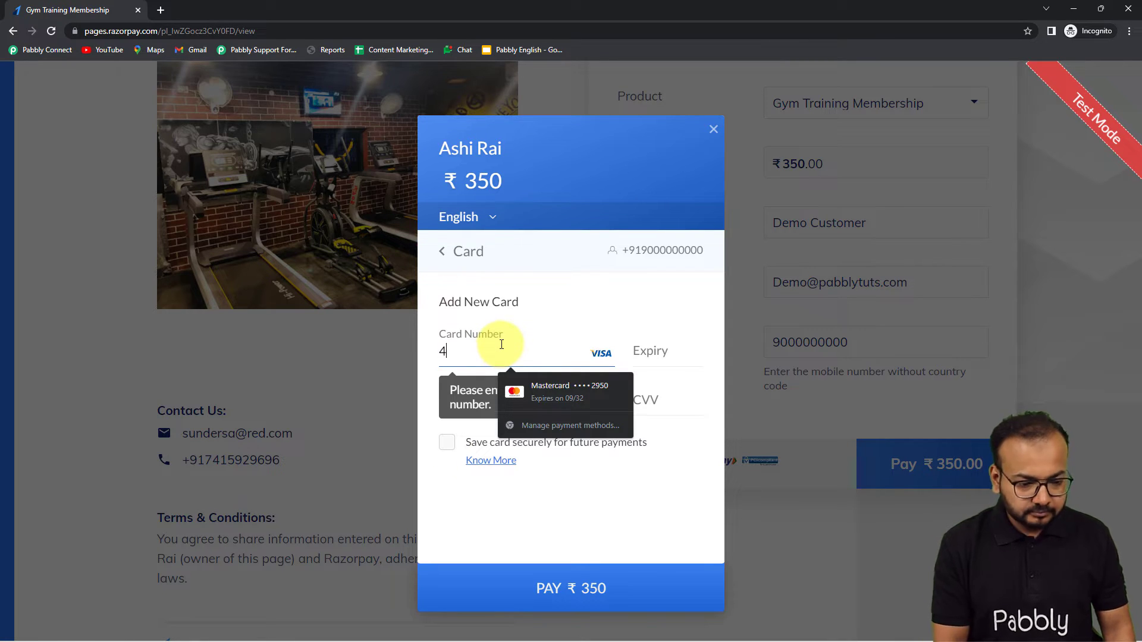
{"action": "type", "text": "4111 1111 1111"}
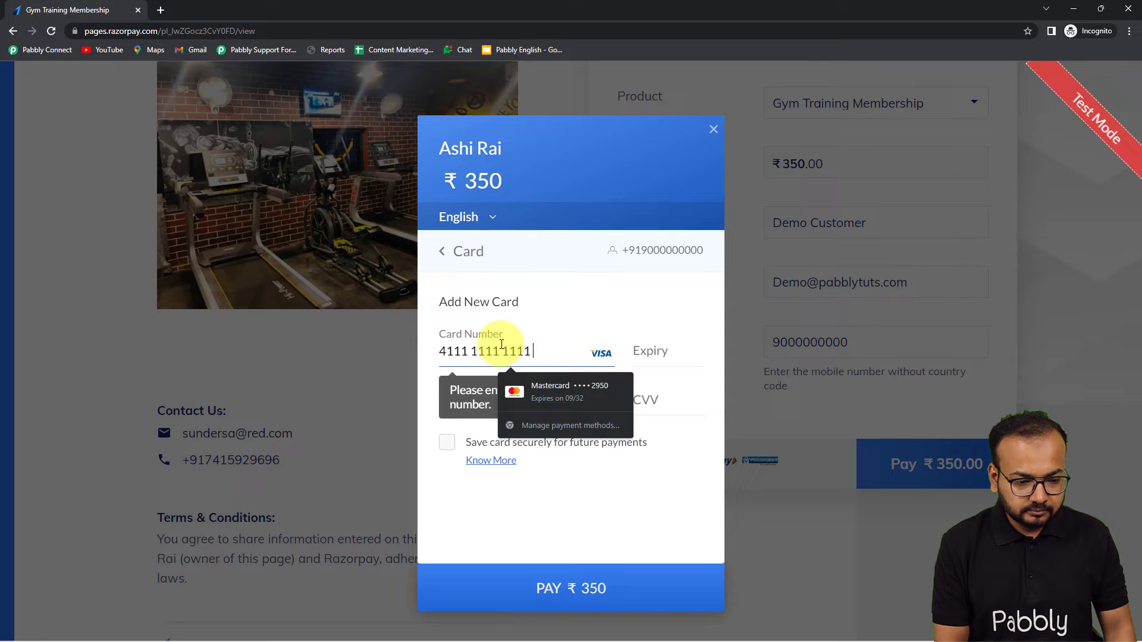
{"action": "type", "text": " 1111"}
{"action": "left_click", "coordinate": [671, 355]}
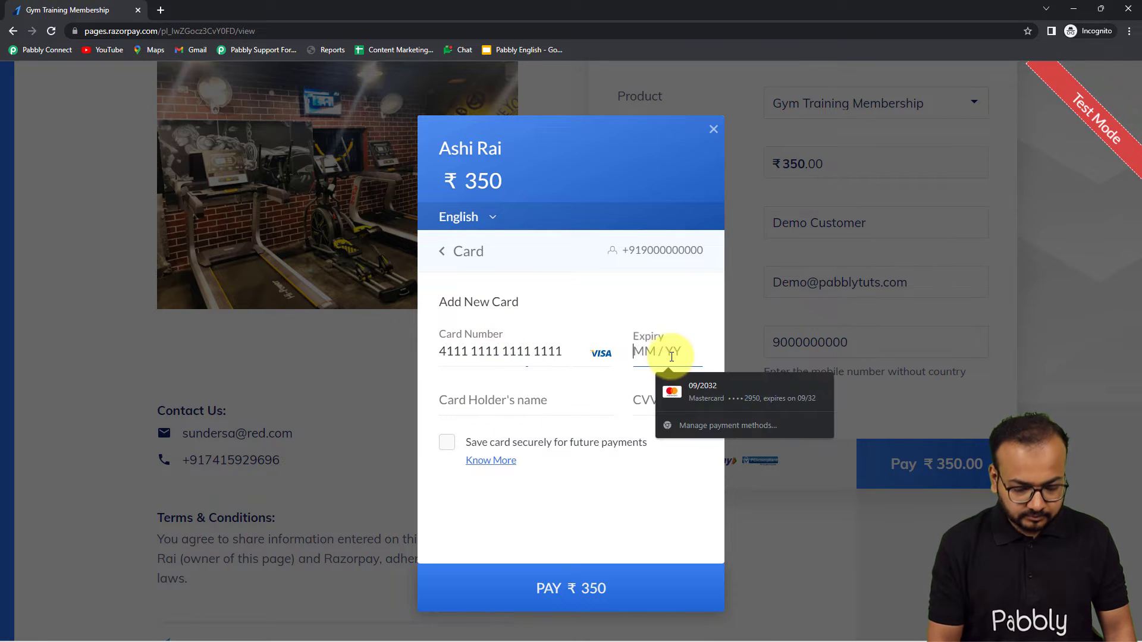
{"action": "type", "text": "01 / 26"}
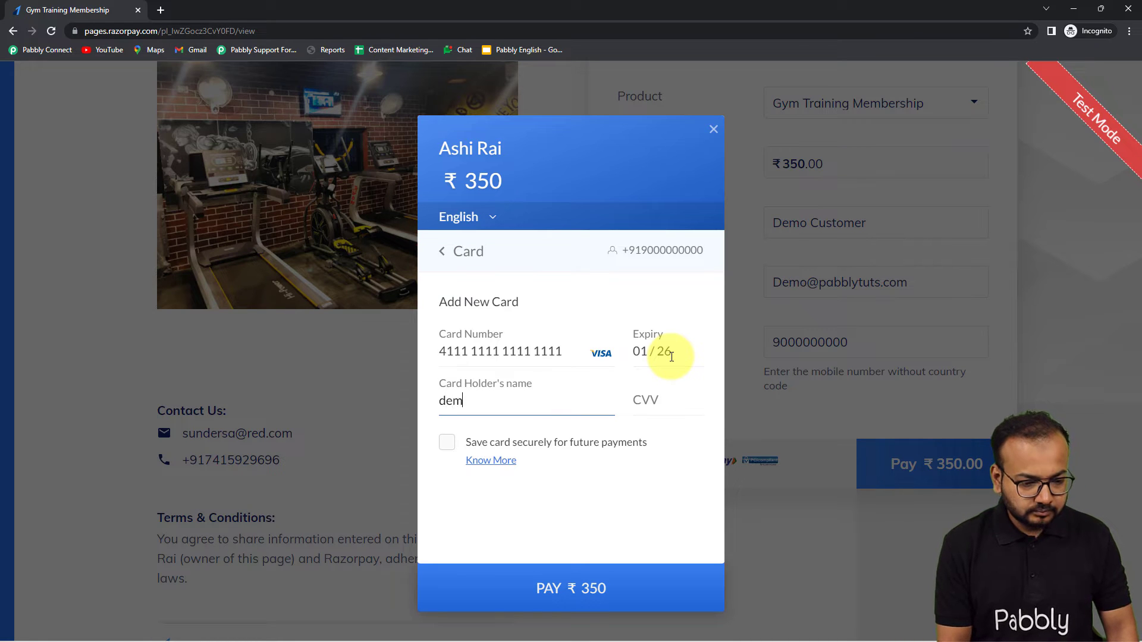
{"action": "left_click", "coordinate": [681, 395]}
{"action": "type", "text": "123"}
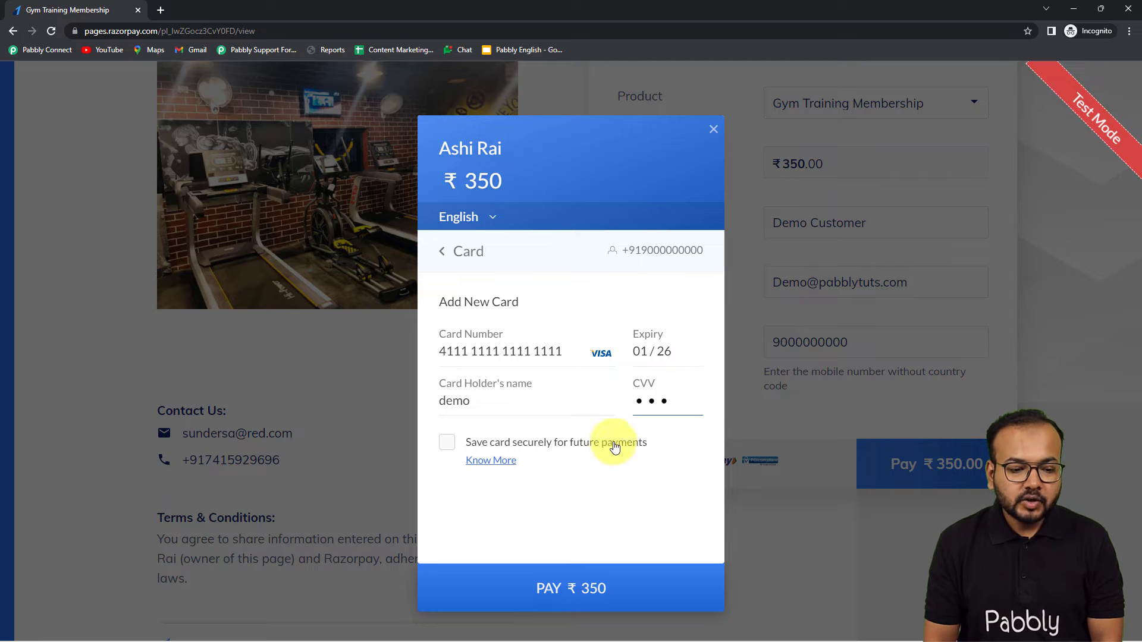
{"action": "left_click", "coordinate": [568, 586]}
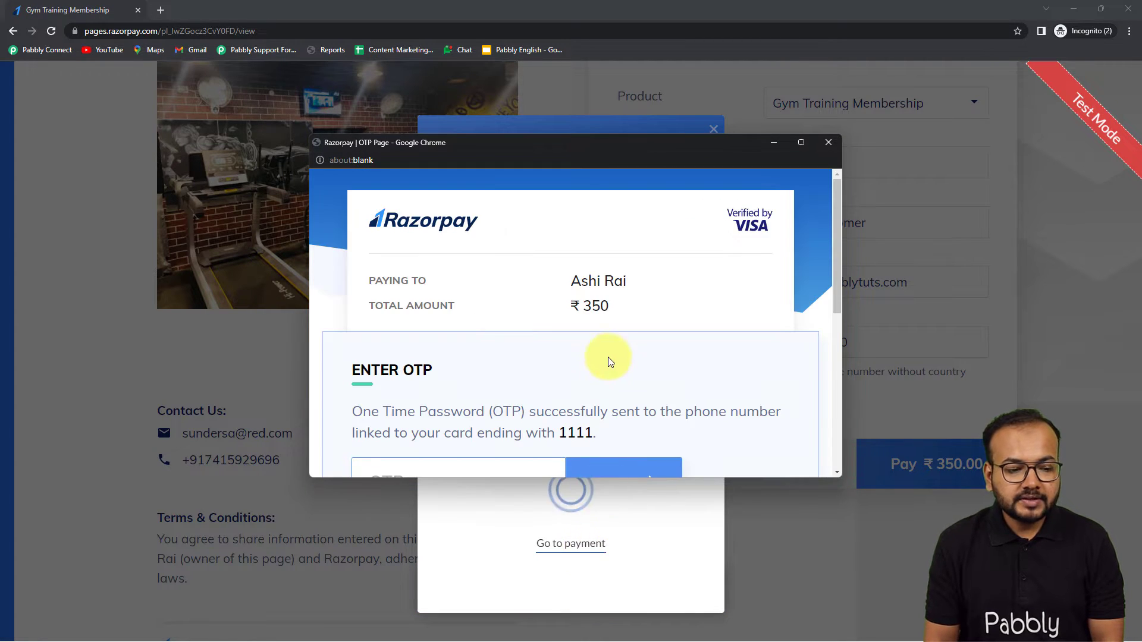
Step: Cancel the ₹350 payment at the OTP page and confirm the cancellation
{"action": "scroll", "coordinate": [613, 298], "scroll_direction": "down", "scroll_amount": 3}
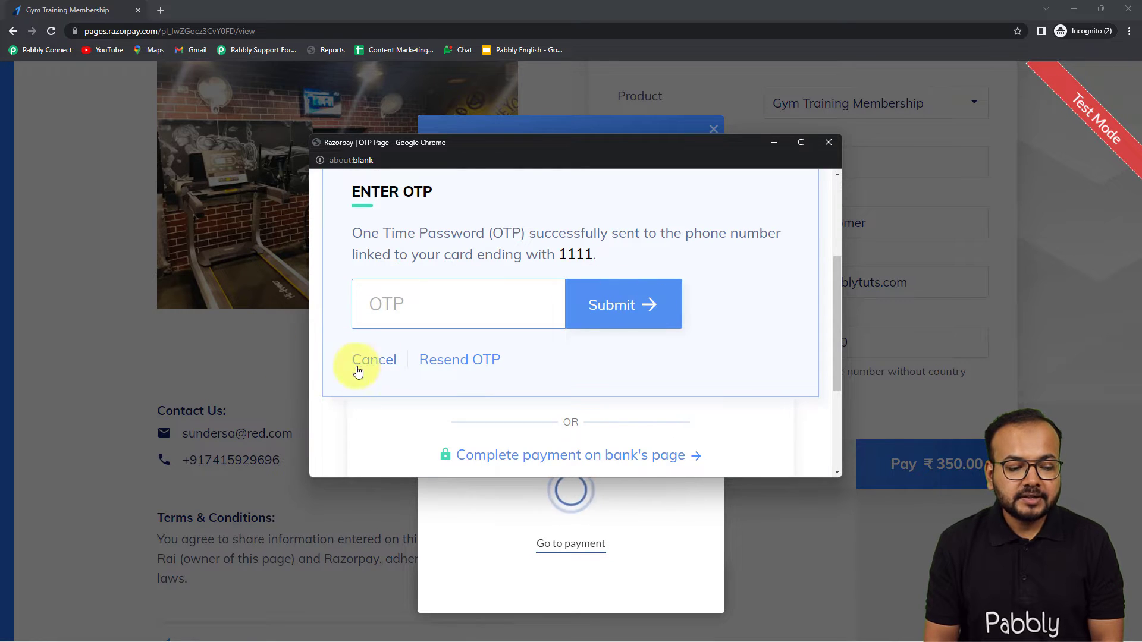
{"action": "left_click", "coordinate": [370, 365]}
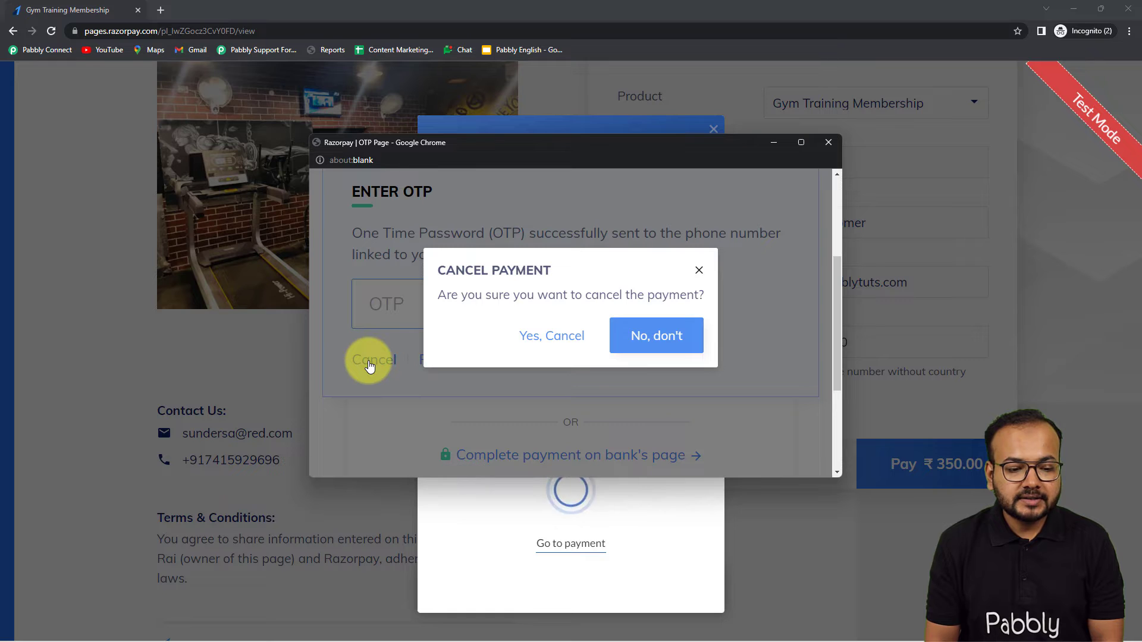
{"action": "left_click", "coordinate": [553, 336]}
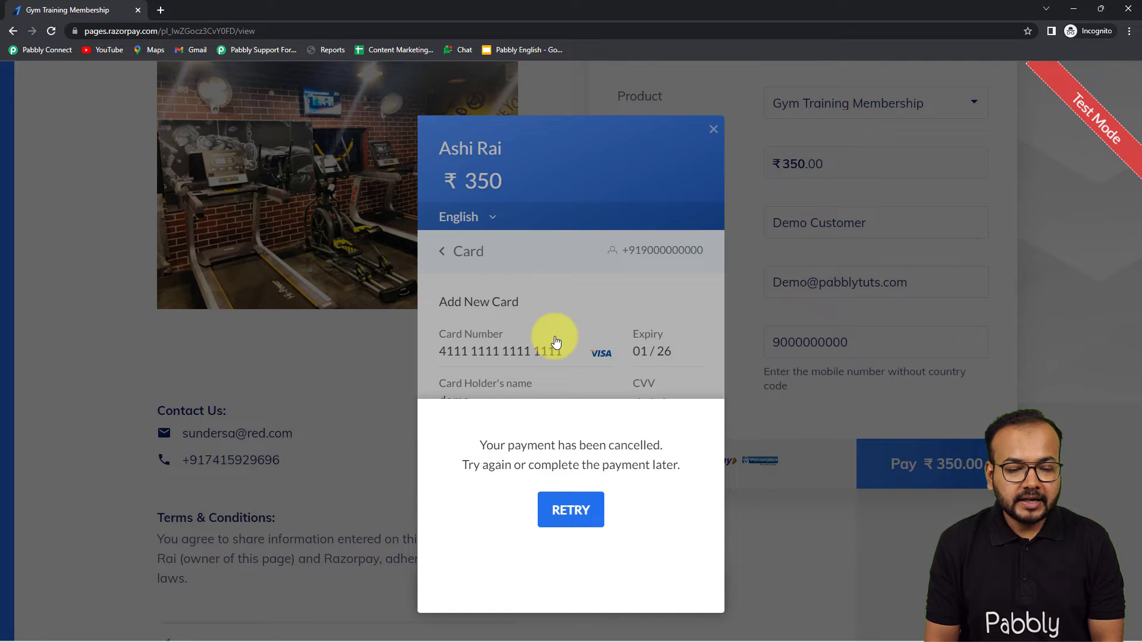
Step: Close the cancelled-payment notice and checkout, then return to the Pabbly Connect workflow
{"action": "left_click", "coordinate": [712, 125]}
{"action": "left_click", "coordinate": [713, 130]}
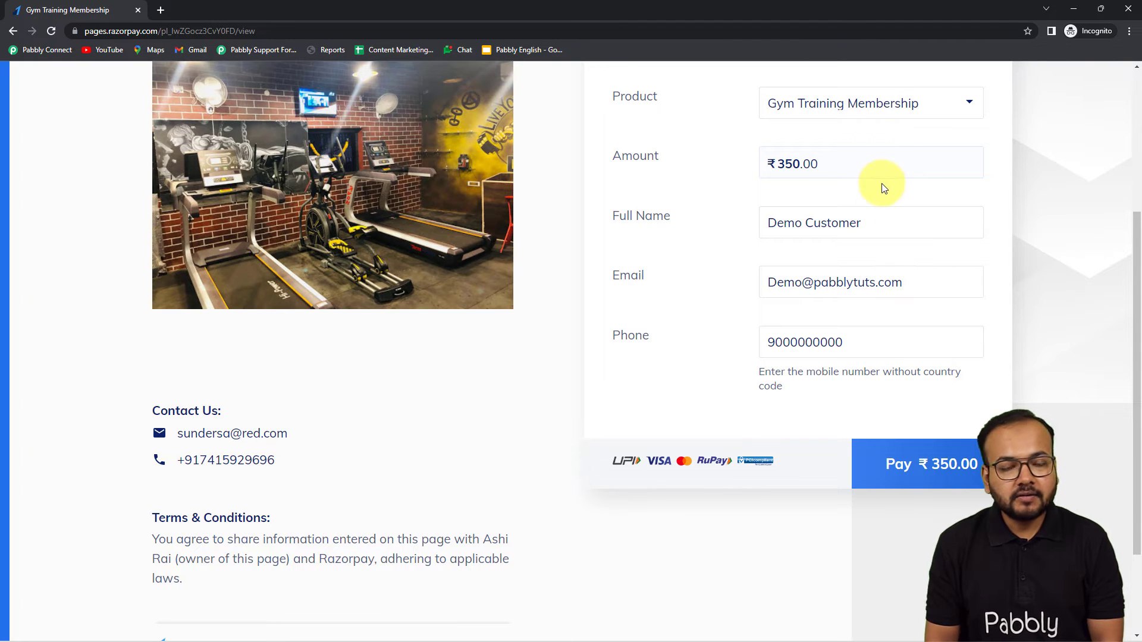
{"action": "left_click", "coordinate": [1084, 10]}
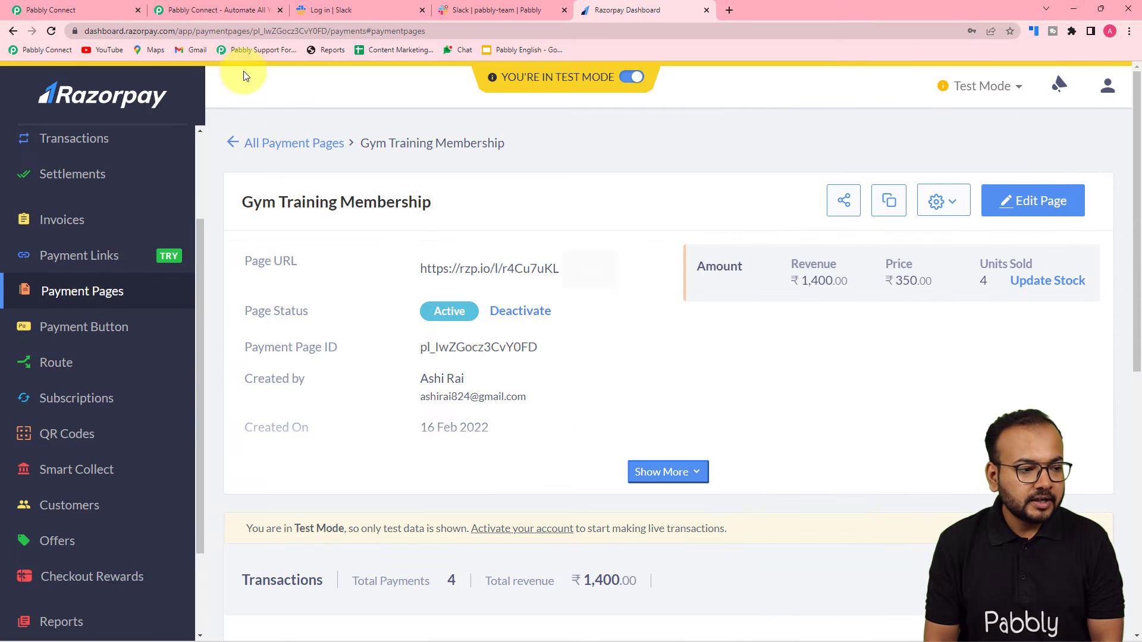
{"action": "left_click", "coordinate": [102, 7]}
Step: Scroll the captured Razorpay response to check payment.failed, amount 35000 INR, and failed status
{"action": "scroll", "coordinate": [195, 271], "scroll_direction": "down", "scroll_amount": 8}
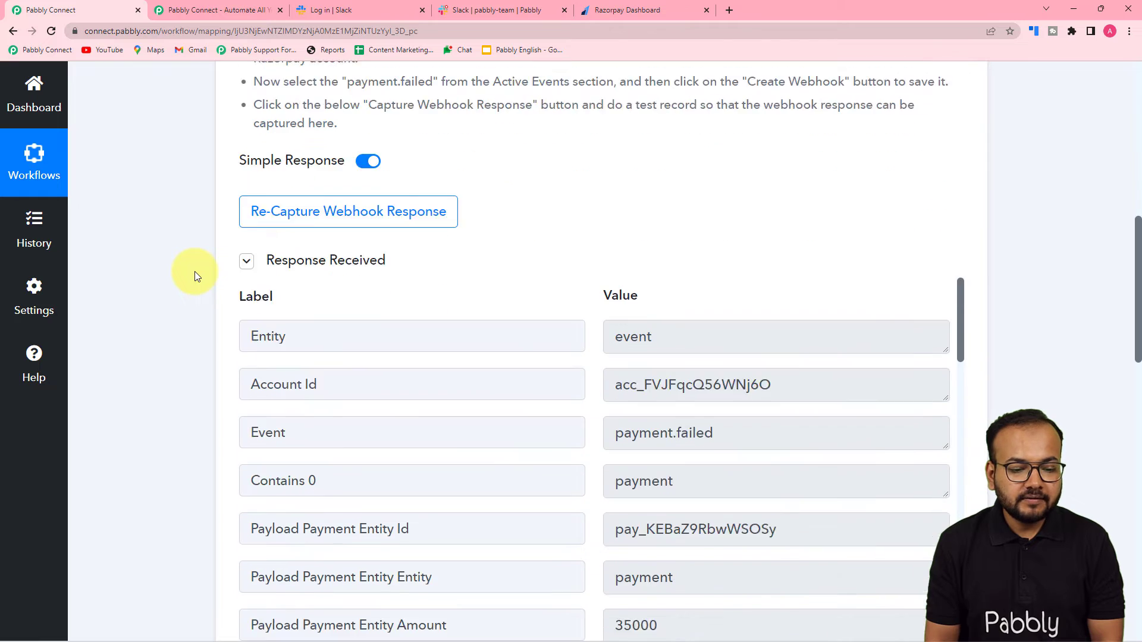
{"action": "scroll", "coordinate": [434, 241], "scroll_direction": "down", "scroll_amount": 1}
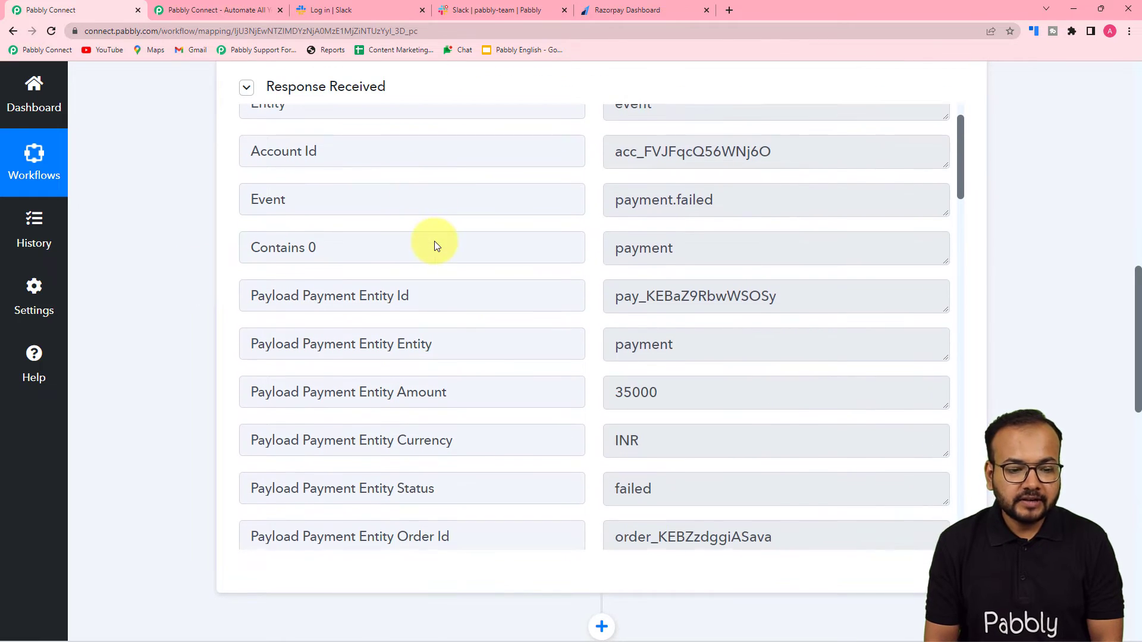
{"action": "scroll", "coordinate": [437, 247], "scroll_direction": "down", "scroll_amount": 2}
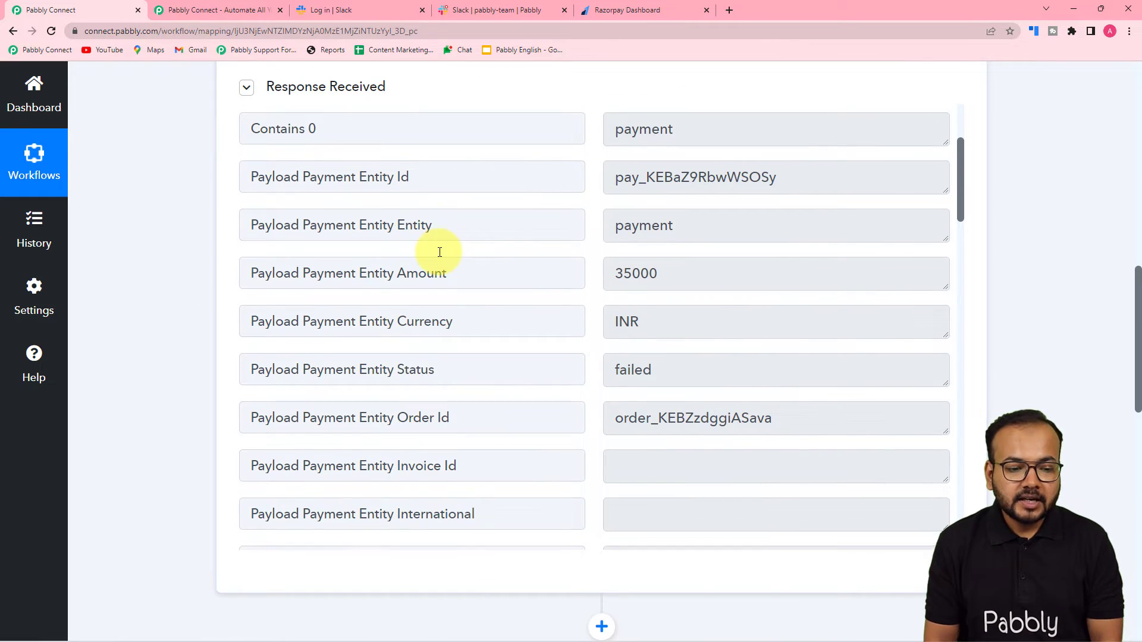
{"action": "scroll", "coordinate": [388, 345], "scroll_direction": "down", "scroll_amount": 2}
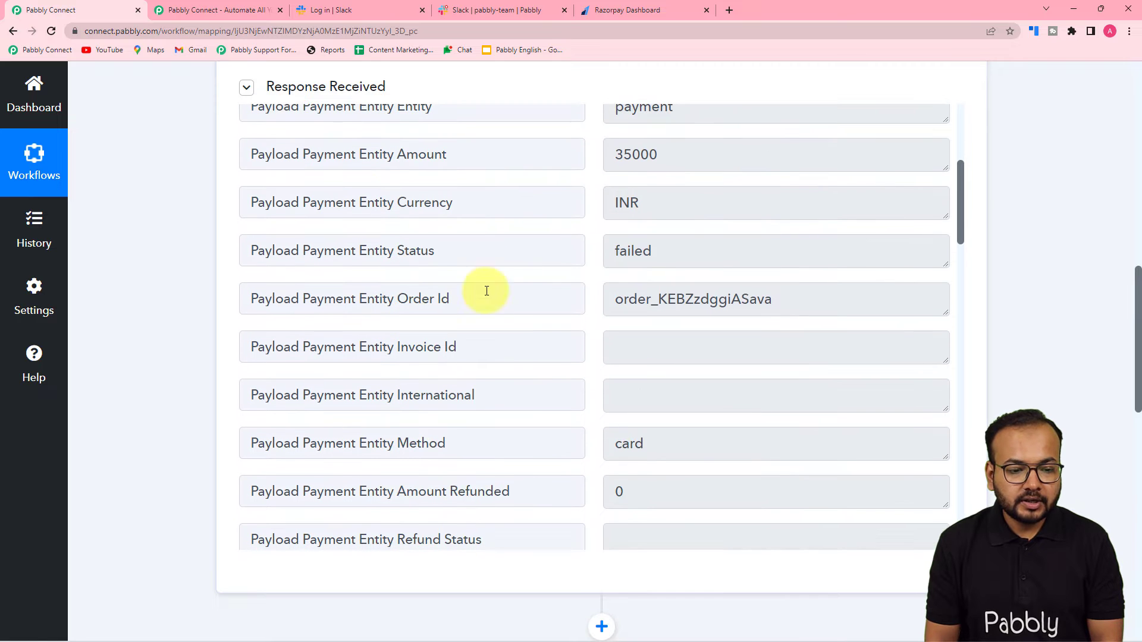
{"action": "scroll", "coordinate": [501, 252], "scroll_direction": "down", "scroll_amount": 7}
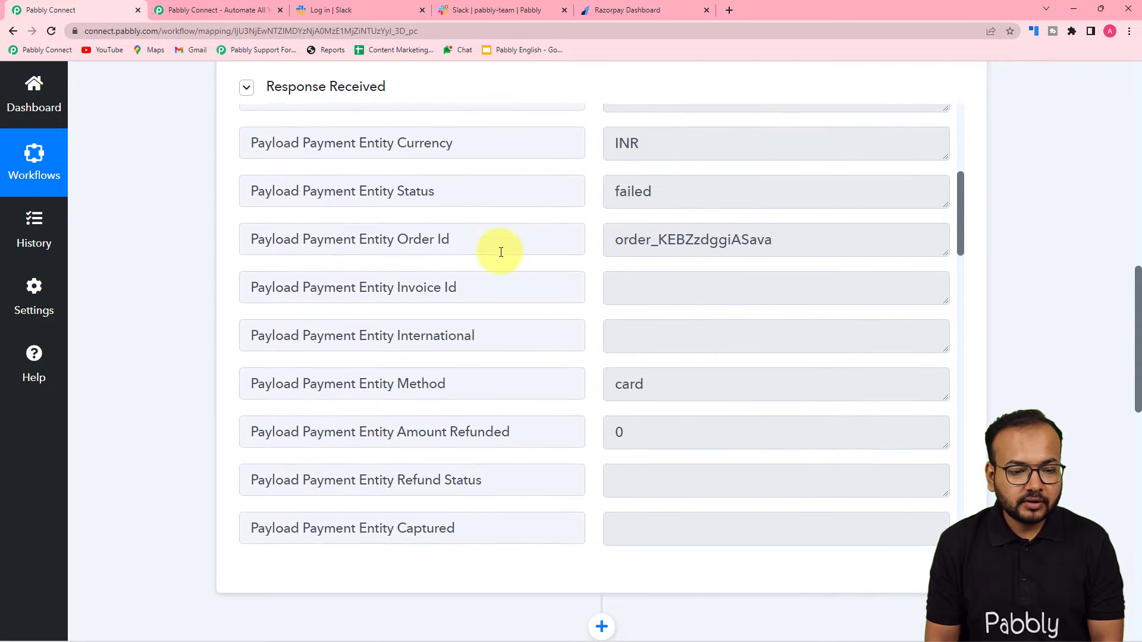
{"action": "scroll", "coordinate": [501, 252], "scroll_direction": "down", "scroll_amount": 3}
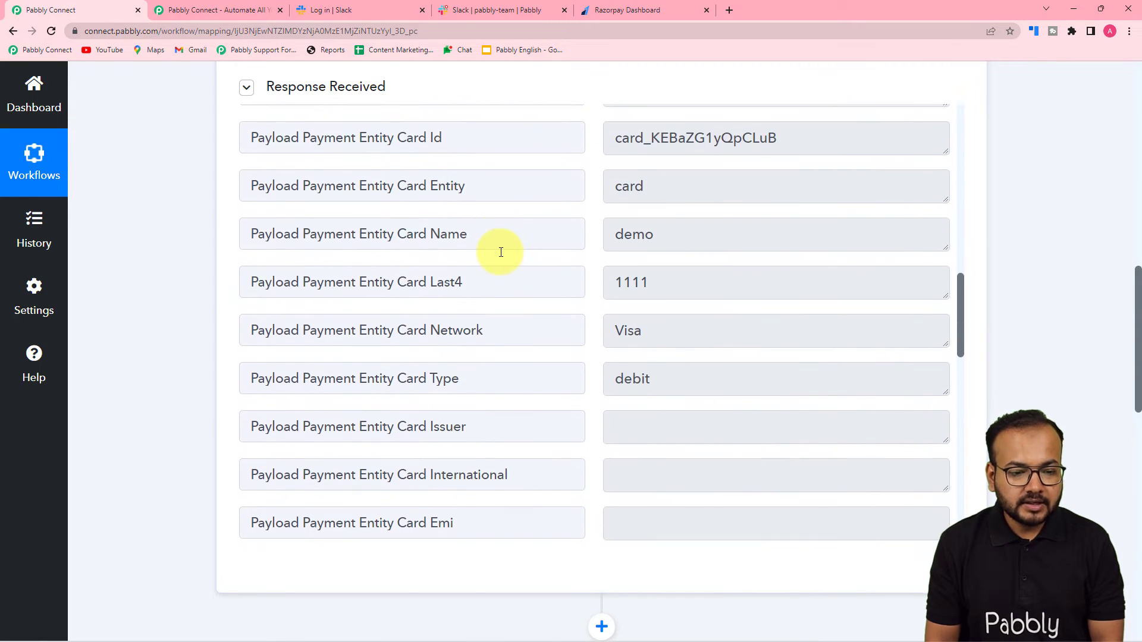
{"action": "scroll", "coordinate": [506, 354], "scroll_direction": "down", "scroll_amount": 2}
{"action": "scroll", "coordinate": [492, 358], "scroll_direction": "down", "scroll_amount": 7}
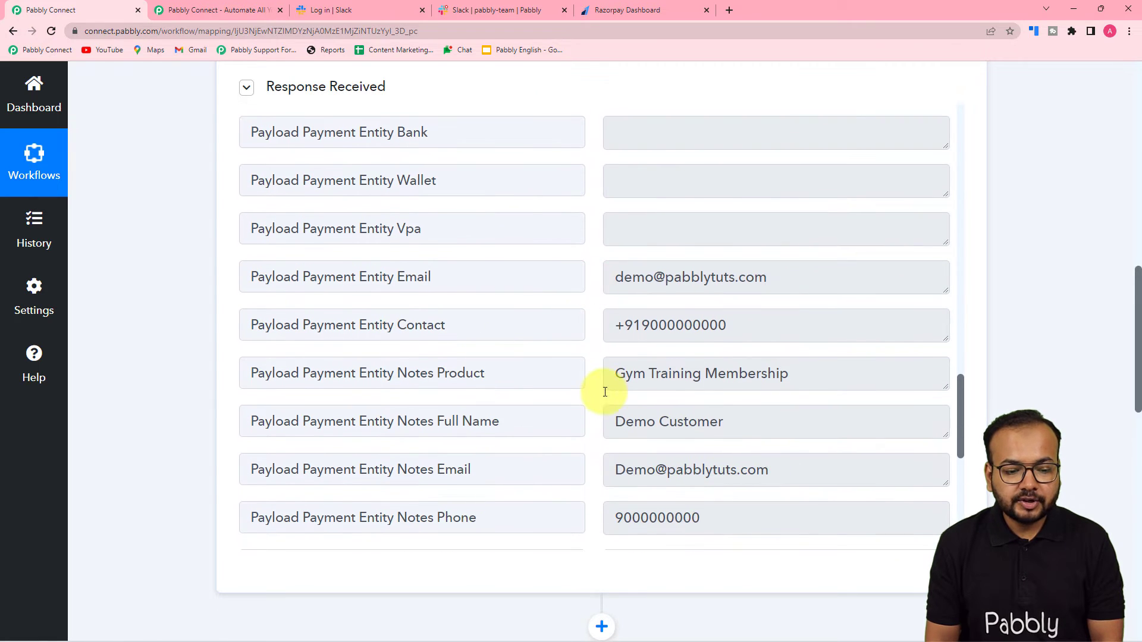
{"action": "scroll", "coordinate": [605, 392], "scroll_direction": "down", "scroll_amount": 3}
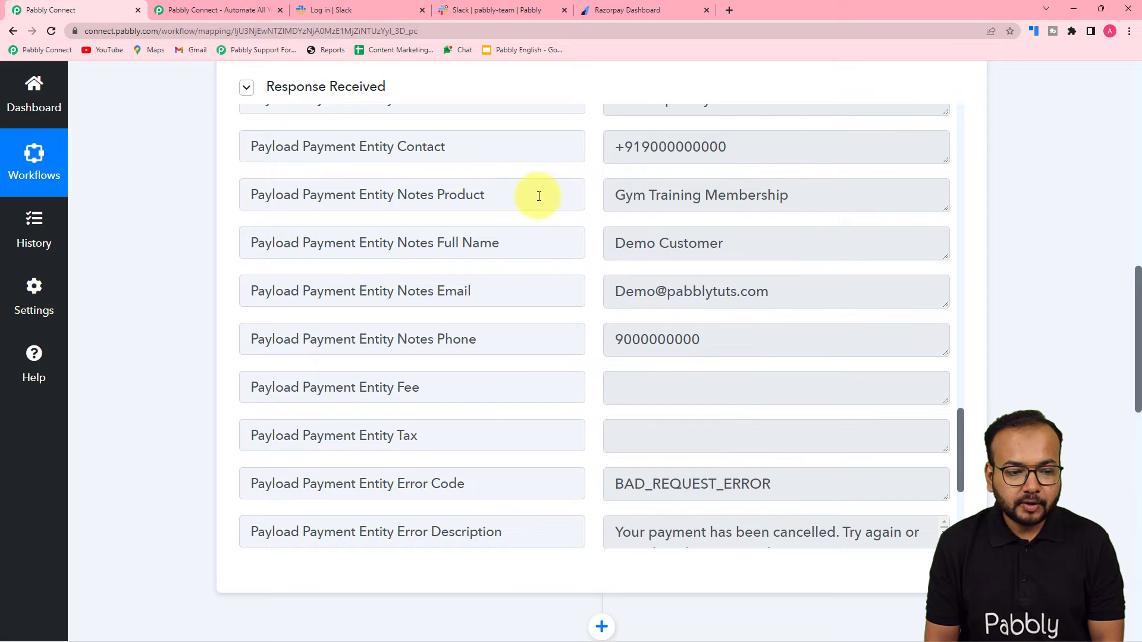
{"action": "scroll", "coordinate": [467, 268], "scroll_direction": "down", "scroll_amount": 5}
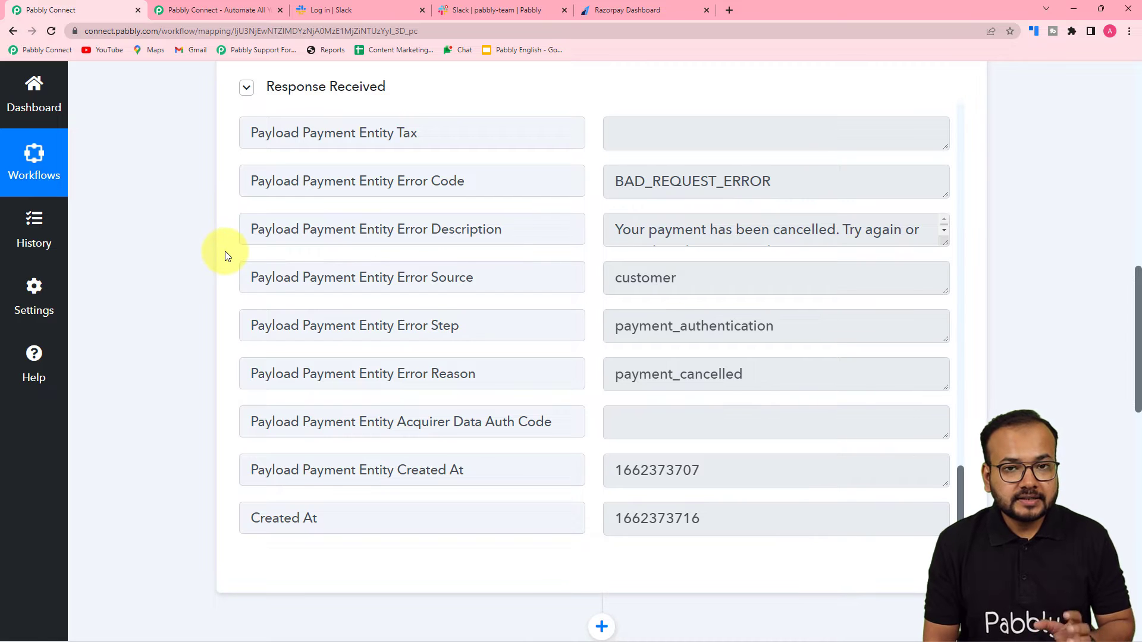
{"action": "scroll", "coordinate": [370, 295], "scroll_direction": "down", "scroll_amount": 5}
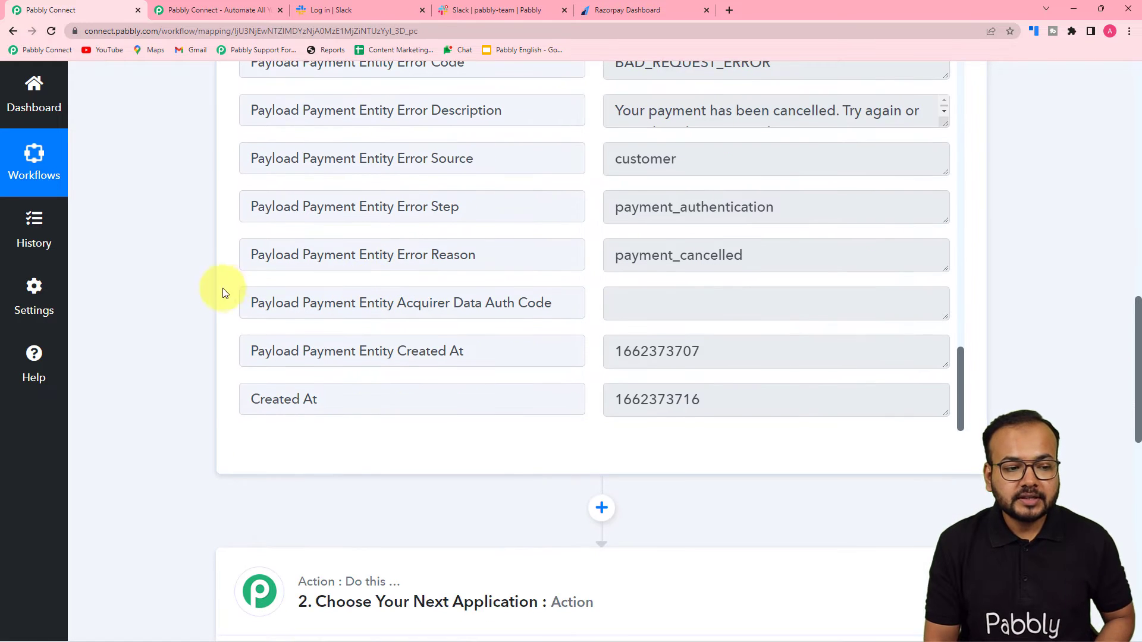
{"action": "scroll", "coordinate": [158, 318], "scroll_direction": "up", "scroll_amount": 4}
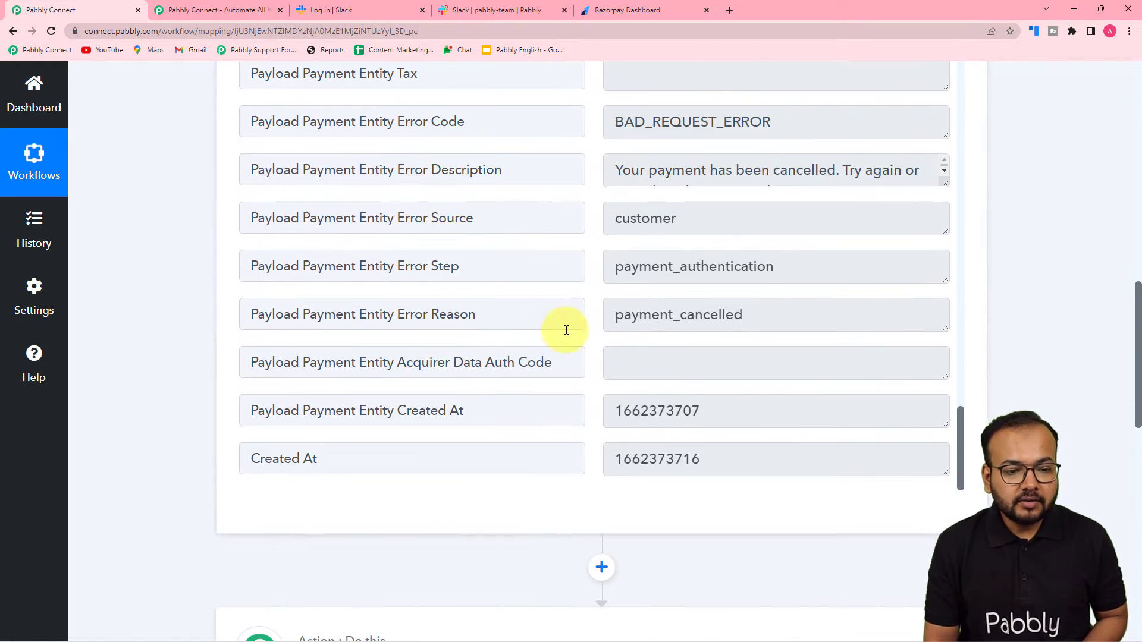
{"action": "scroll", "coordinate": [566, 327], "scroll_direction": "up", "scroll_amount": 10}
{"action": "scroll", "coordinate": [566, 330], "scroll_direction": "up", "scroll_amount": 15}
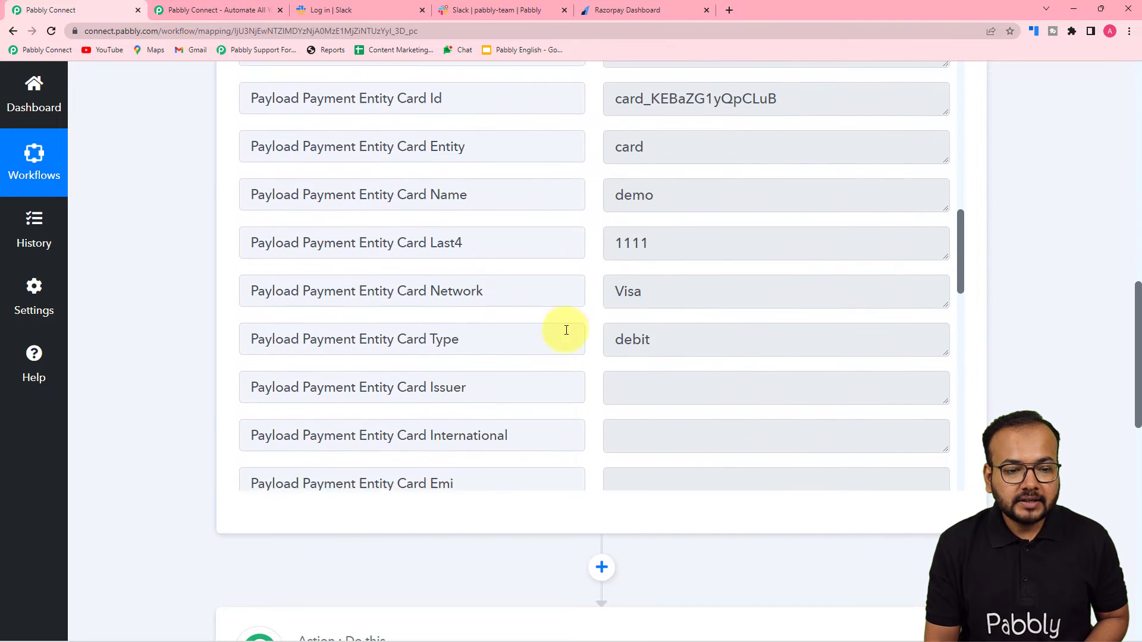
{"action": "scroll", "coordinate": [566, 330], "scroll_direction": "up", "scroll_amount": 7}
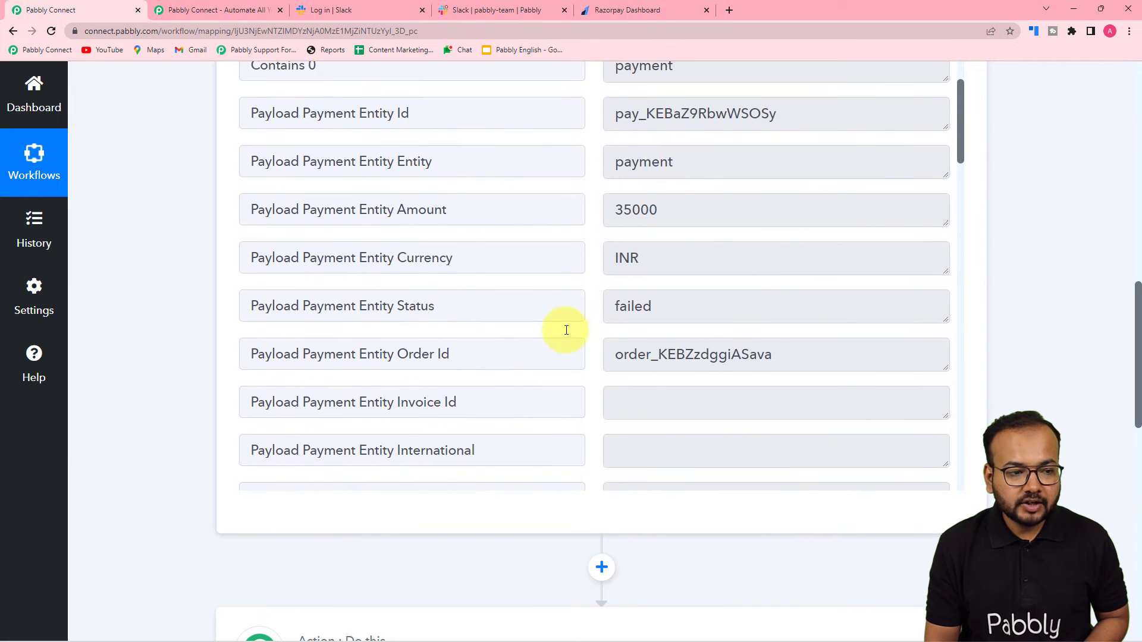
{"action": "scroll", "coordinate": [566, 330], "scroll_direction": "down", "scroll_amount": 1}
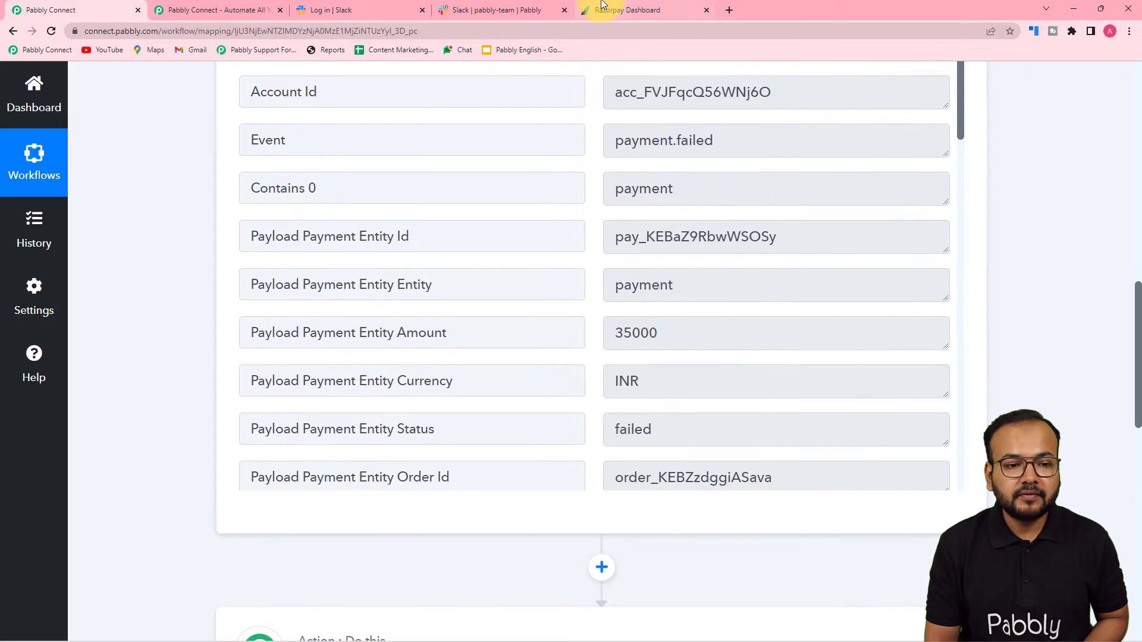
Step: Compare the captured 35000 amount with the ₹350 price on the Razorpay dashboard
{"action": "left_click", "coordinate": [624, 10]}
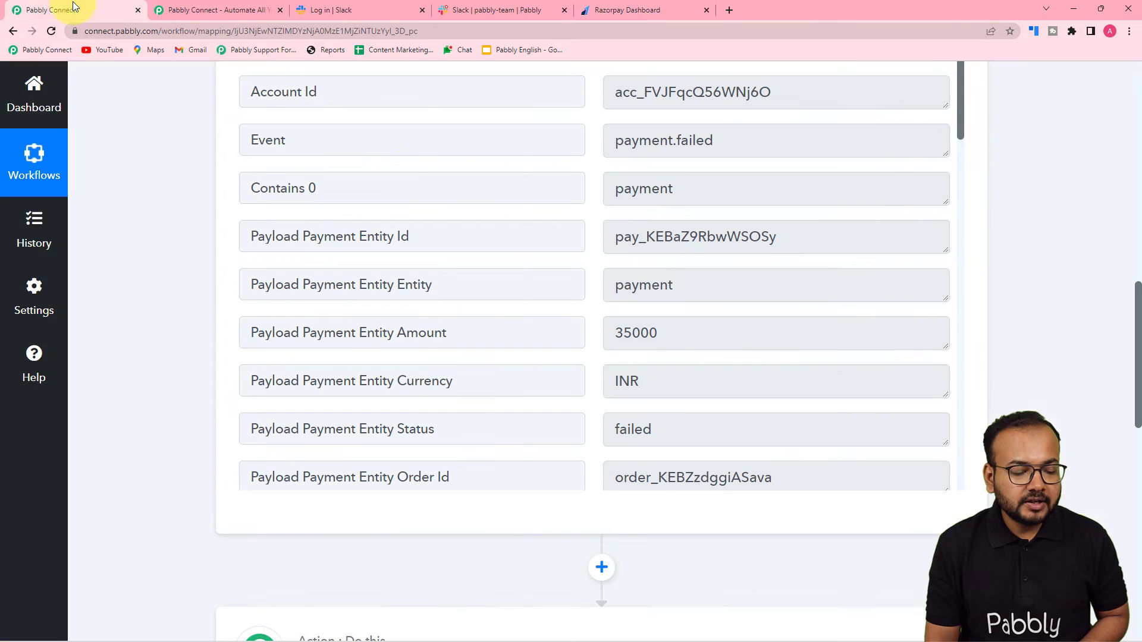
{"action": "left_click", "coordinate": [54, 10]}
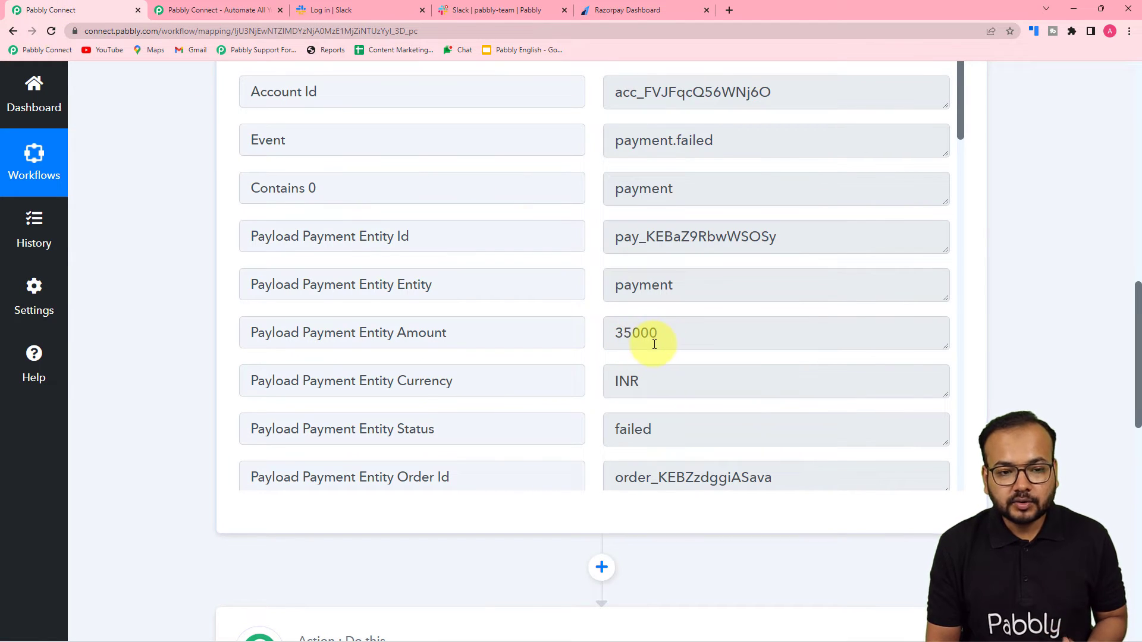
{"action": "left_click", "coordinate": [641, 15]}
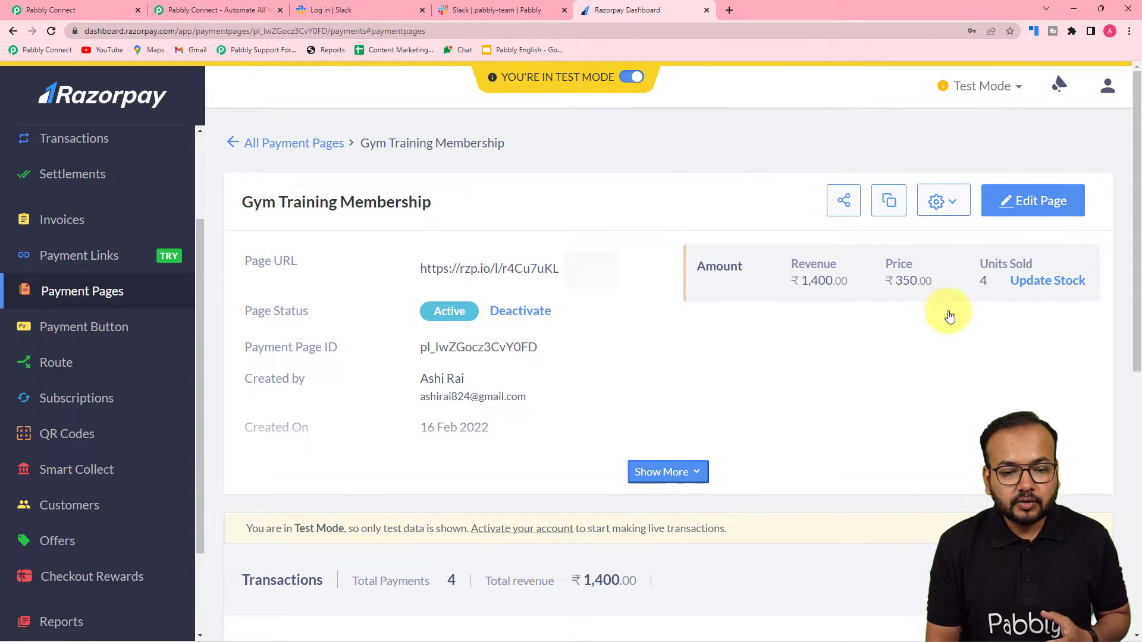
{"action": "left_click", "coordinate": [112, 11]}
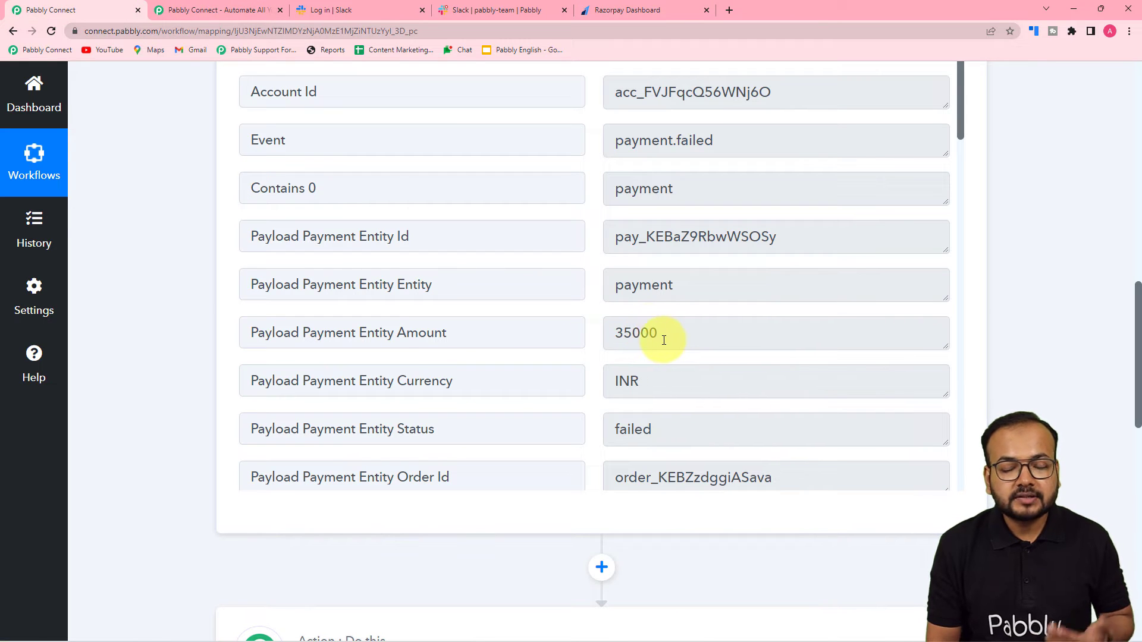
Step: Scroll down to the workflow's next action step awaiting an app choice
{"action": "scroll", "coordinate": [652, 339], "scroll_direction": "down", "scroll_amount": 2}
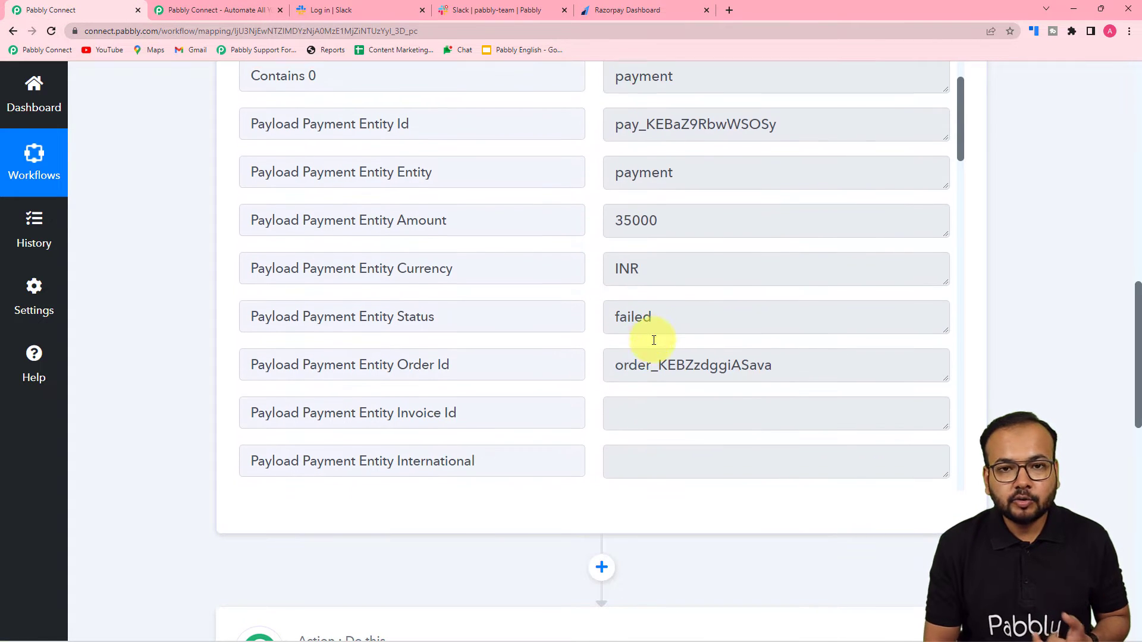
{"action": "scroll", "coordinate": [636, 340], "scroll_direction": "down", "scroll_amount": 4}
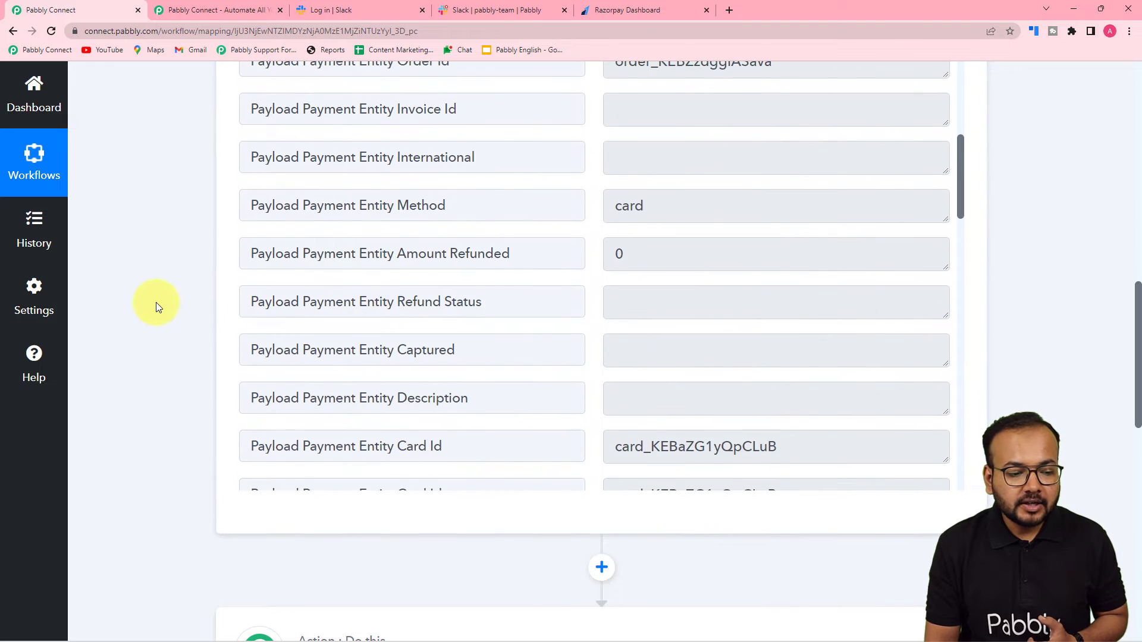
{"action": "scroll", "coordinate": [156, 302], "scroll_direction": "down", "scroll_amount": 6}
{"action": "scroll", "coordinate": [589, 320], "scroll_direction": "down", "scroll_amount": 3}
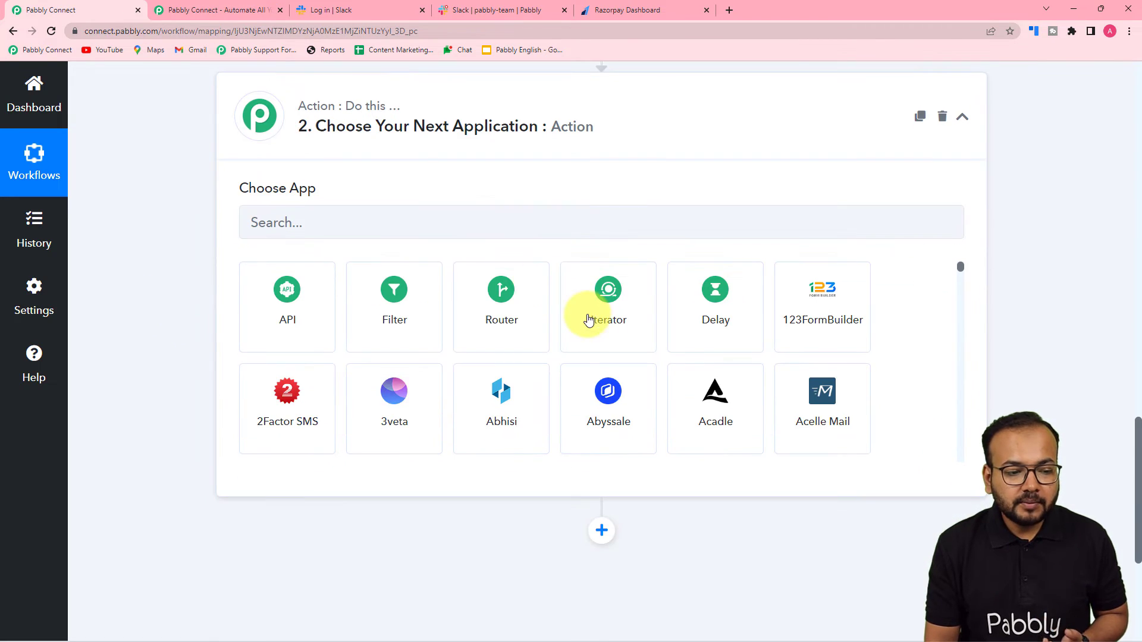
Step: Find Number Formatter via 'num', choose its Perform Math Operation event, and connect it
{"action": "left_click", "coordinate": [421, 208]}
{"action": "type", "text": "num"}
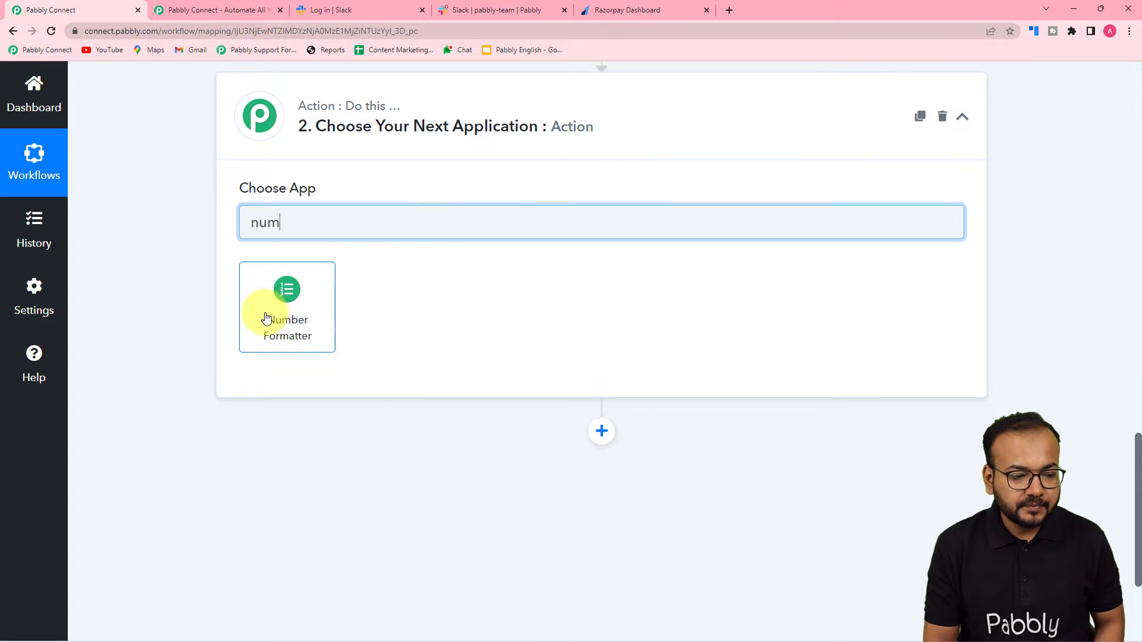
{"action": "left_click", "coordinate": [290, 321]}
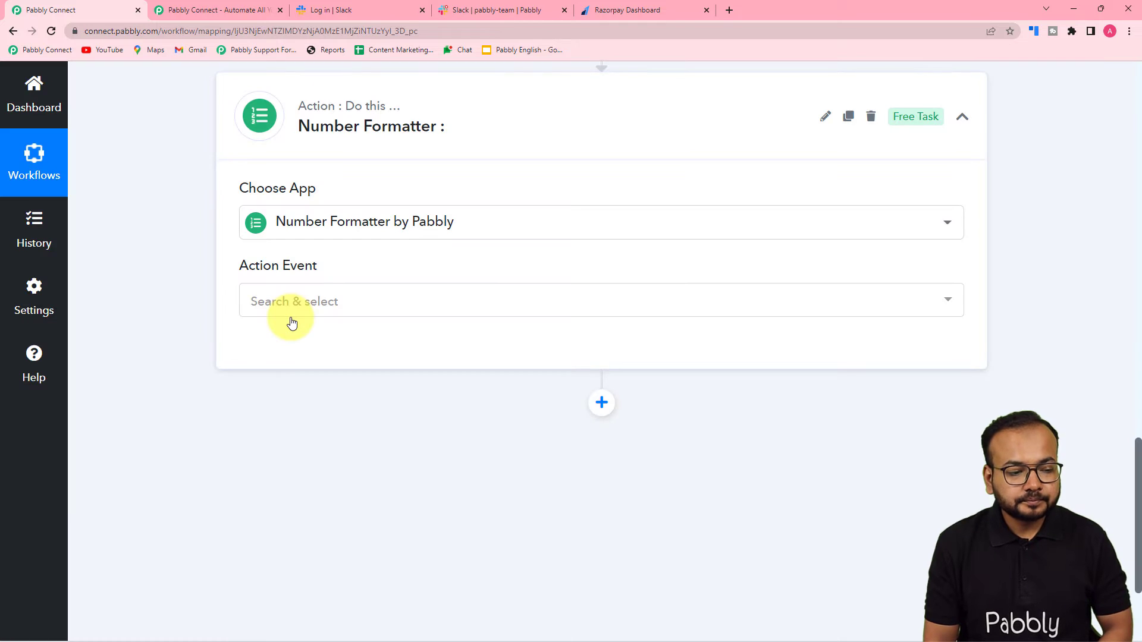
{"action": "left_click", "coordinate": [294, 308]}
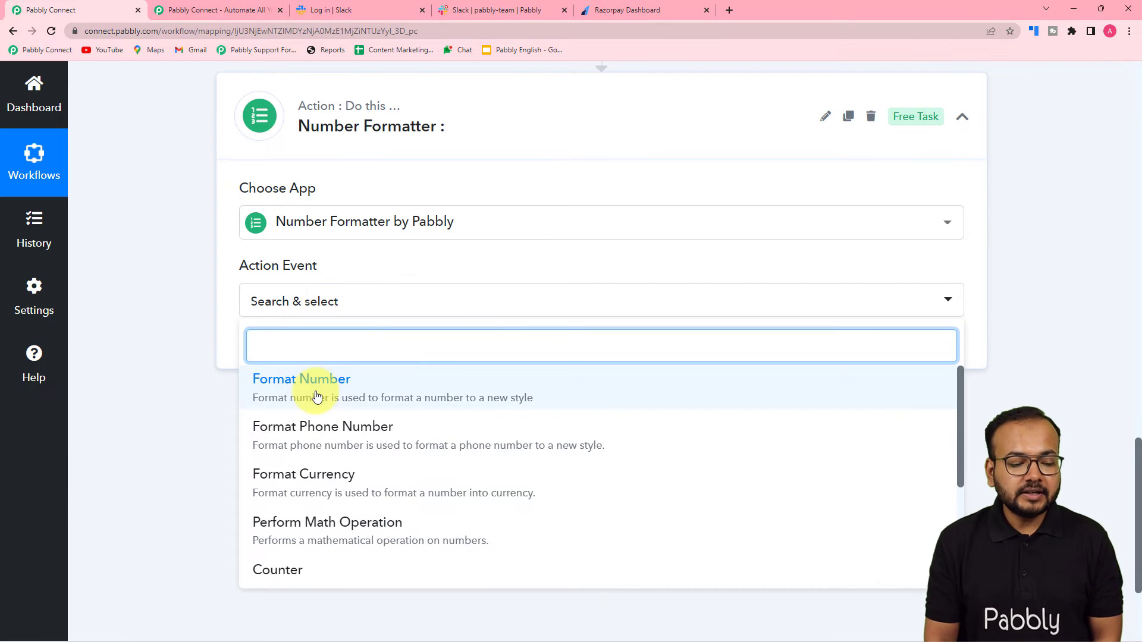
{"action": "scroll", "coordinate": [315, 416], "scroll_direction": "down", "scroll_amount": 2}
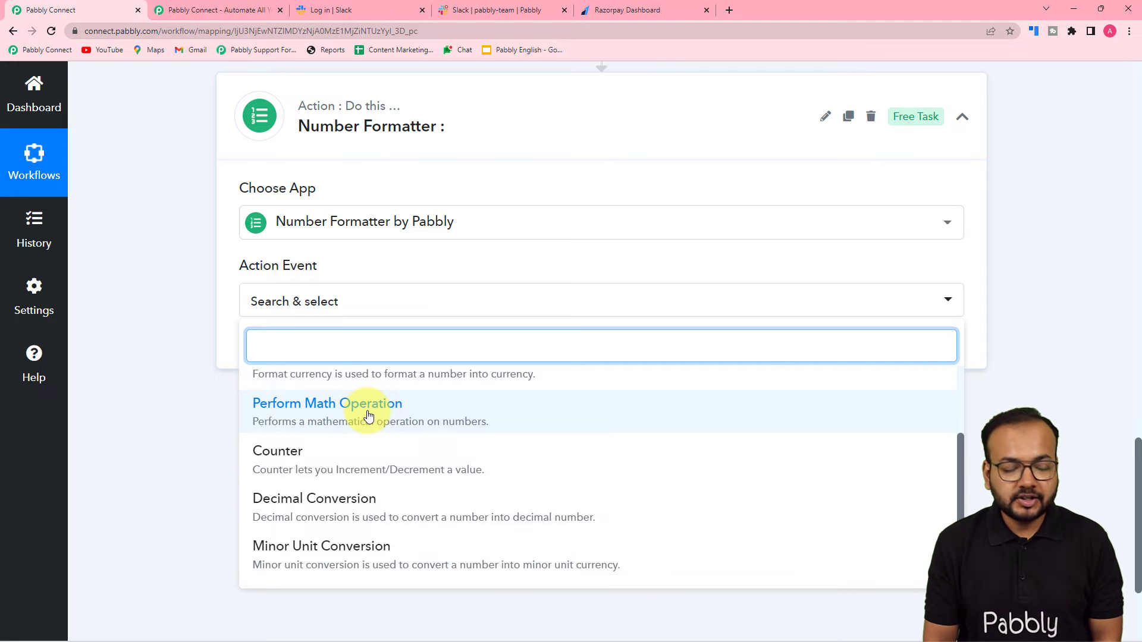
{"action": "left_click", "coordinate": [315, 408]}
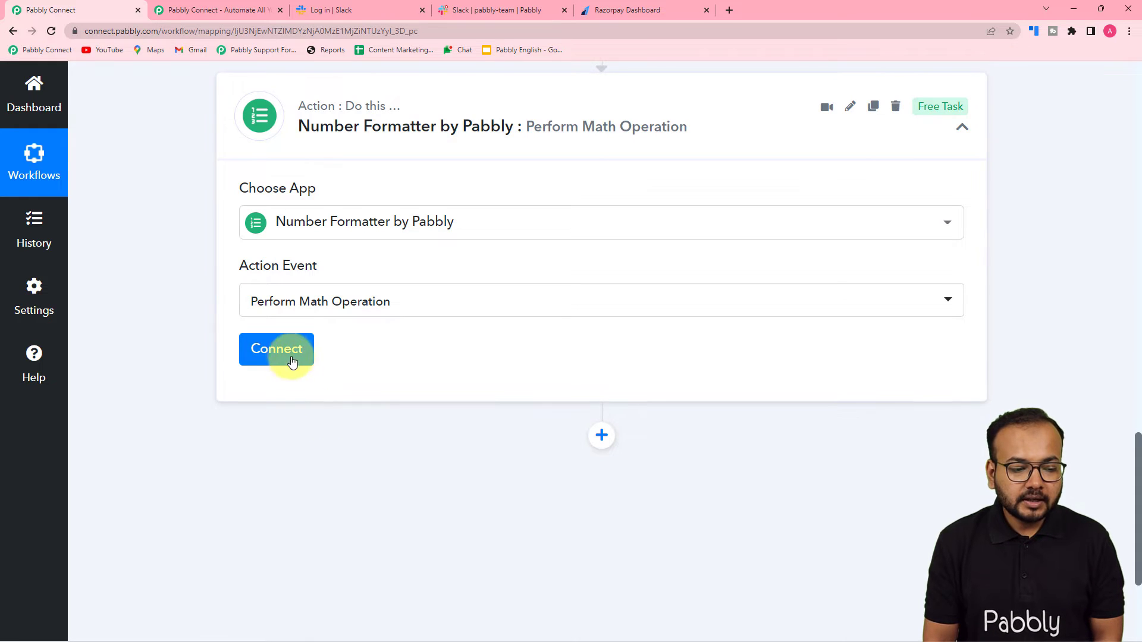
{"action": "left_click", "coordinate": [292, 362]}
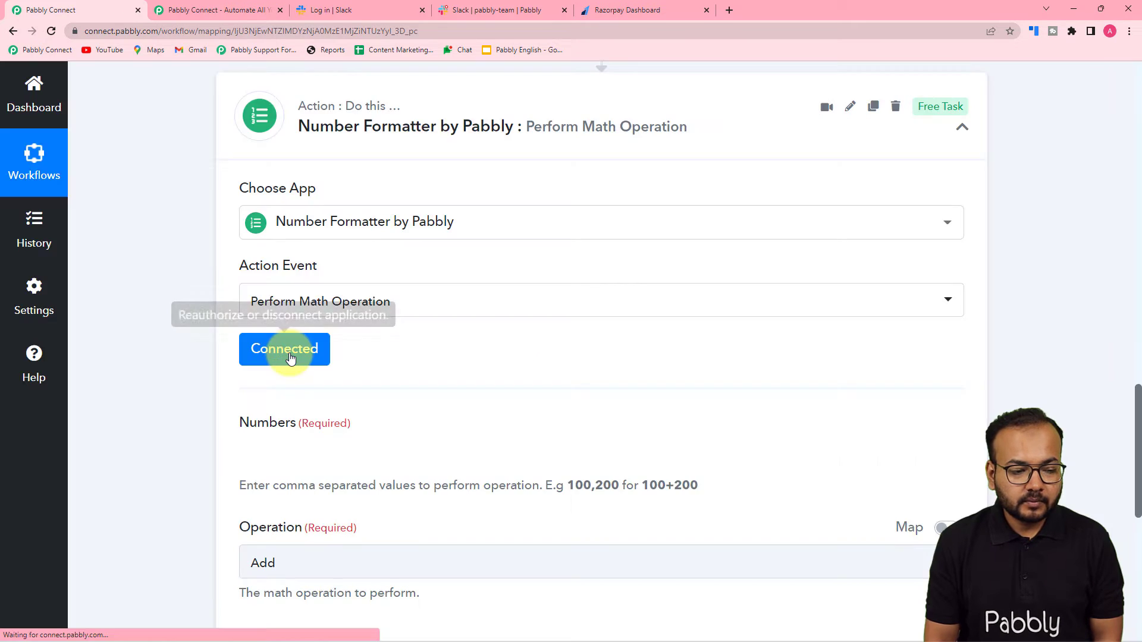
{"action": "scroll", "coordinate": [289, 357], "scroll_direction": "down", "scroll_amount": 3}
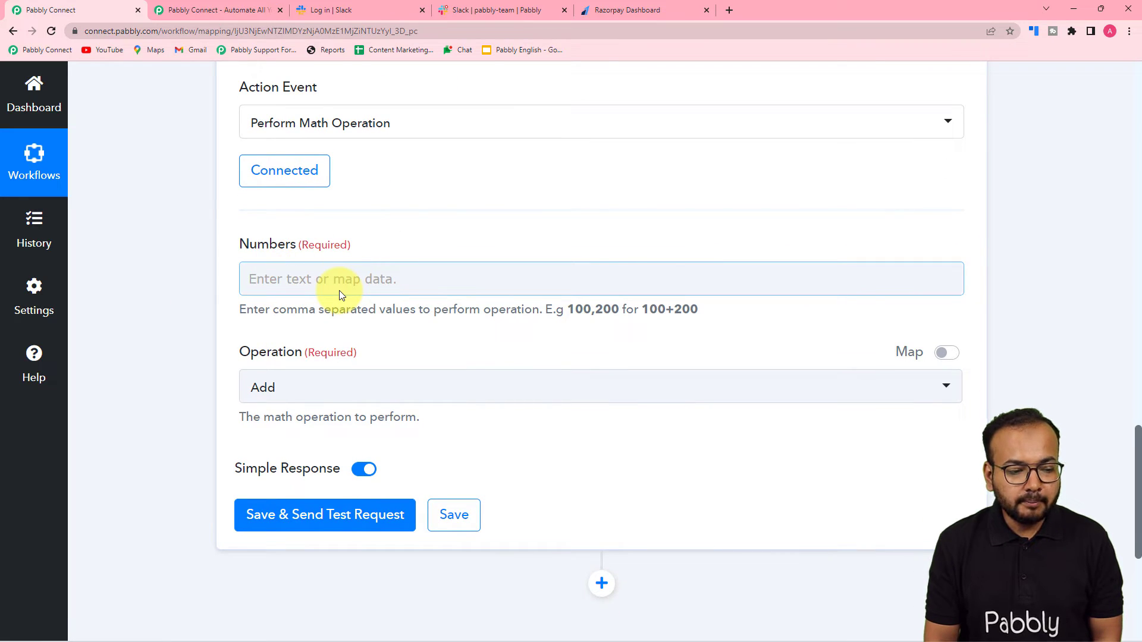
{"action": "scroll", "coordinate": [453, 307], "scroll_direction": "up", "scroll_amount": 3}
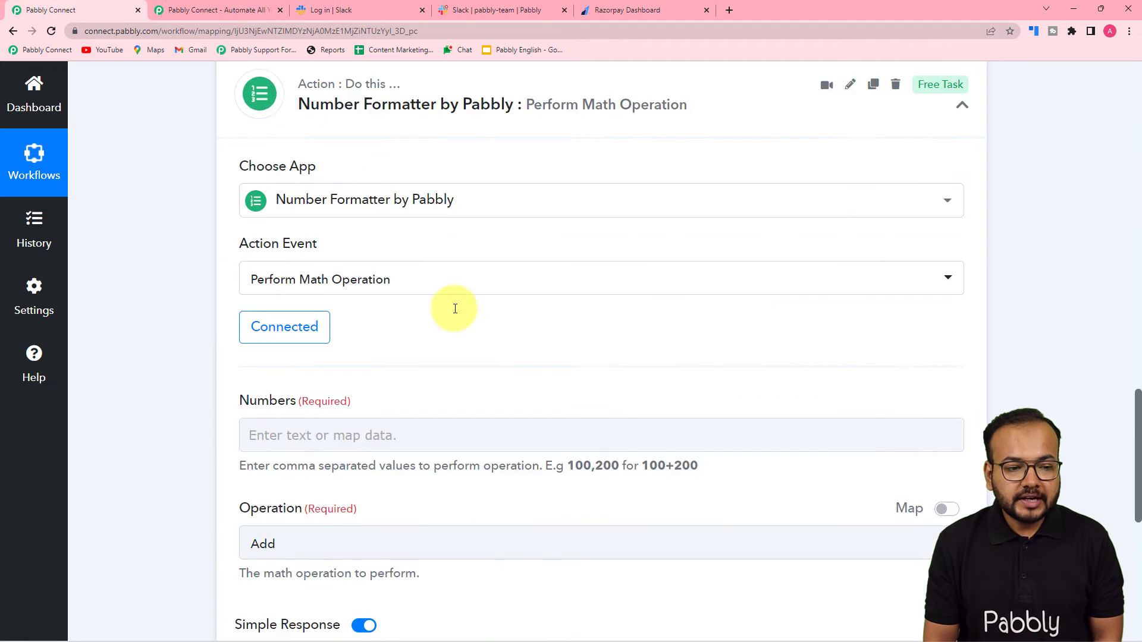
{"action": "scroll", "coordinate": [455, 308], "scroll_direction": "up", "scroll_amount": 12}
{"action": "scroll", "coordinate": [455, 309], "scroll_direction": "down", "scroll_amount": 4}
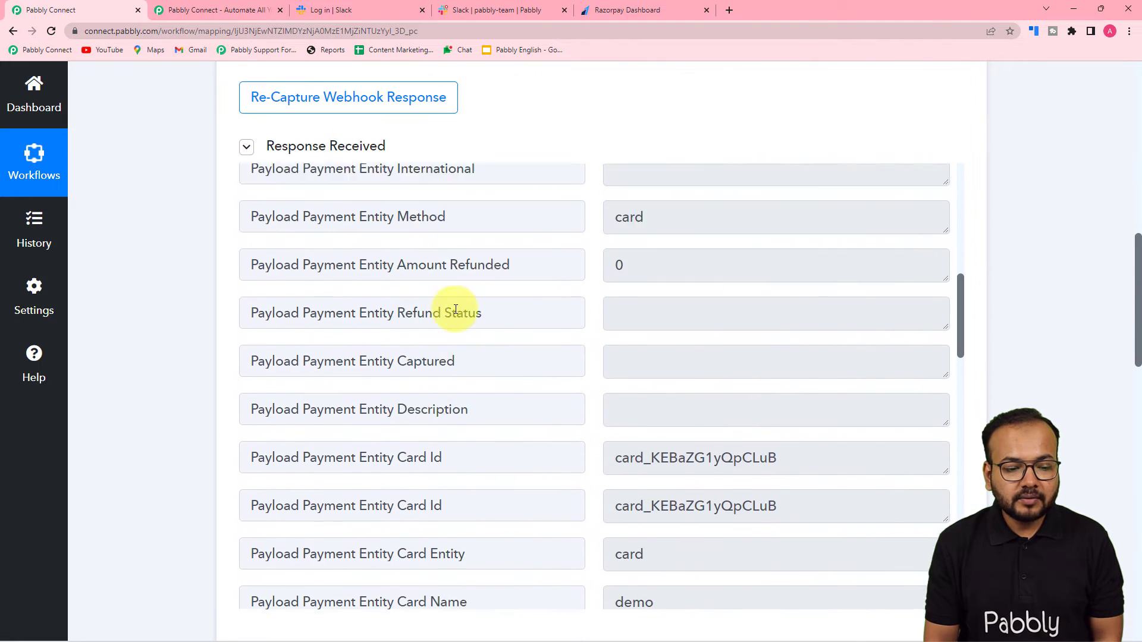
{"action": "scroll", "coordinate": [456, 309], "scroll_direction": "down", "scroll_amount": 2}
{"action": "scroll", "coordinate": [456, 309], "scroll_direction": "up", "scroll_amount": 7}
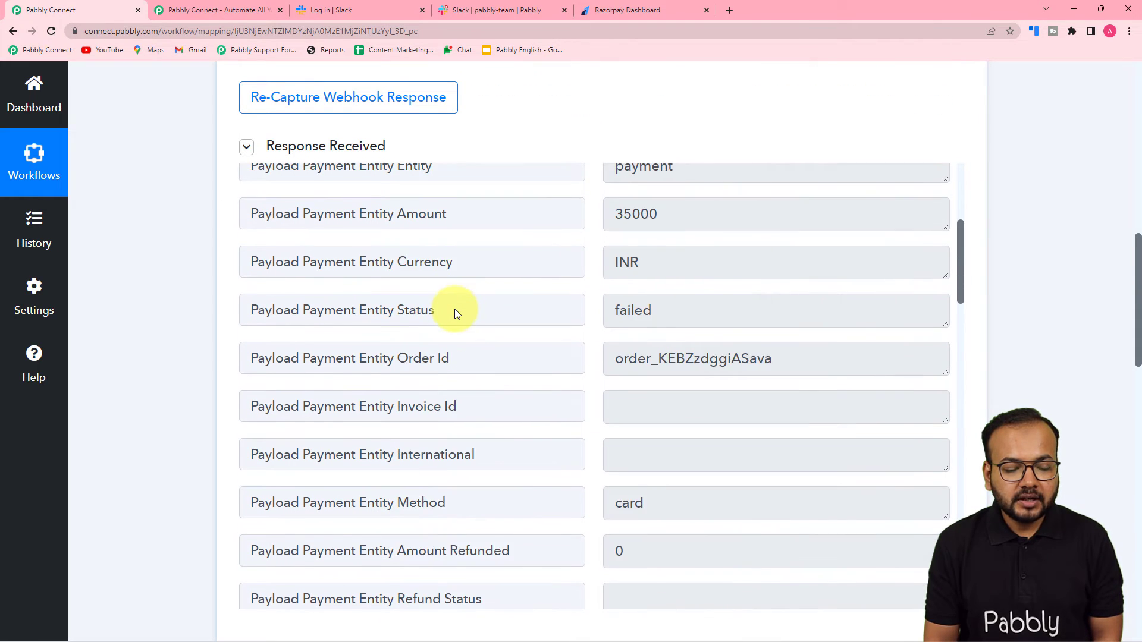
{"action": "scroll", "coordinate": [455, 309], "scroll_direction": "up", "scroll_amount": 2}
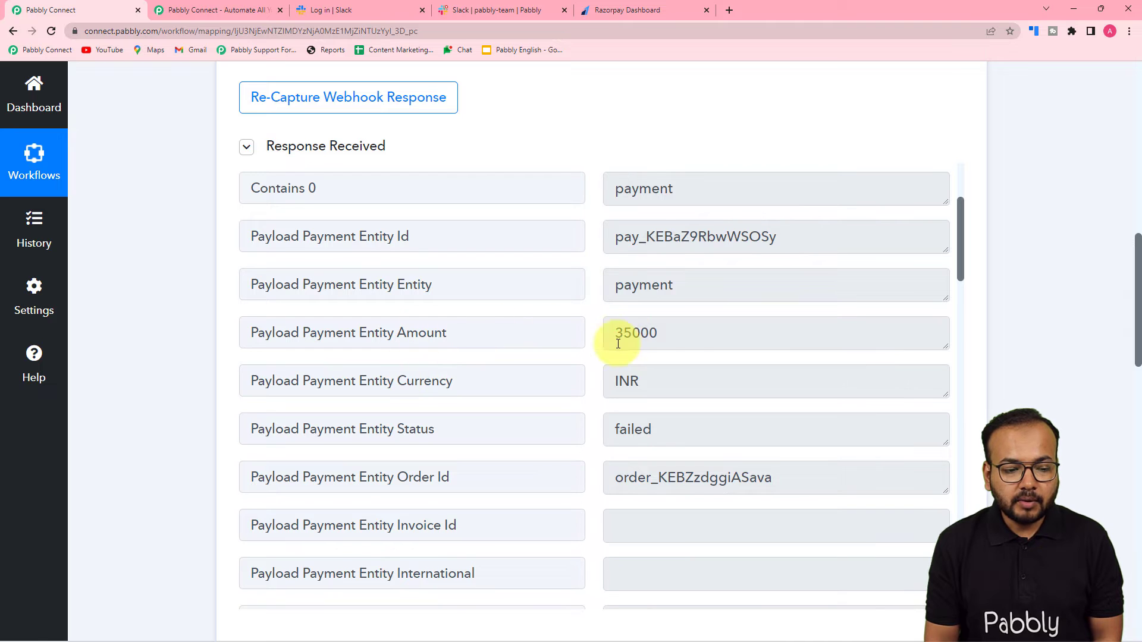
{"action": "scroll", "coordinate": [146, 330], "scroll_direction": "down", "scroll_amount": 15}
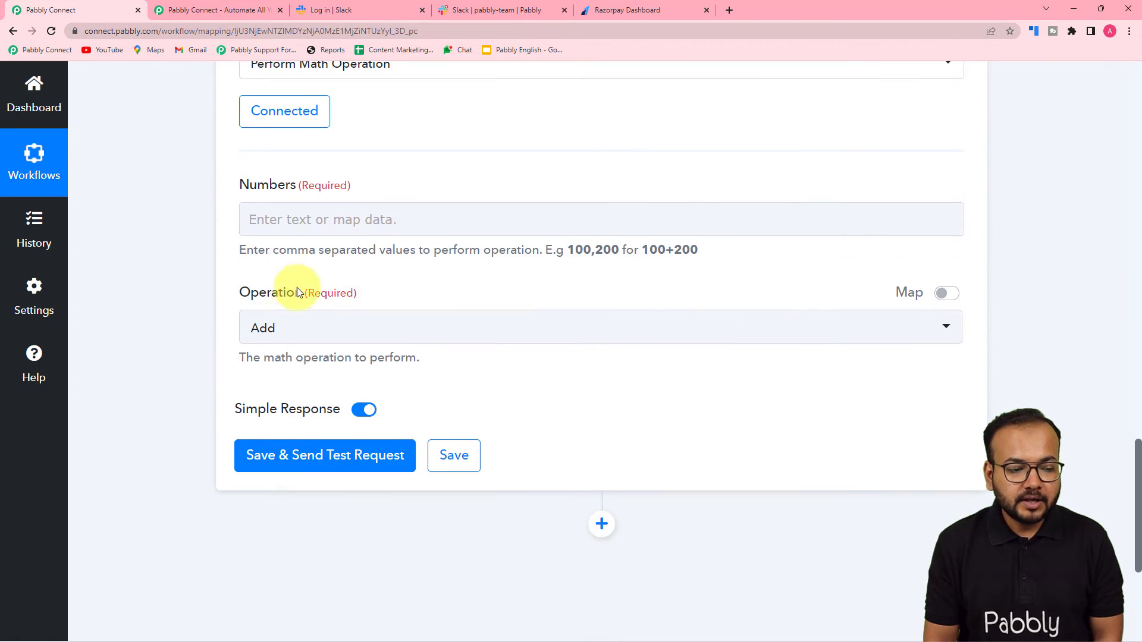
Step: Fill Numbers with Razorpay's Payload Payment Entity Amount (35000) followed by ',100'
{"action": "left_click", "coordinate": [257, 220]}
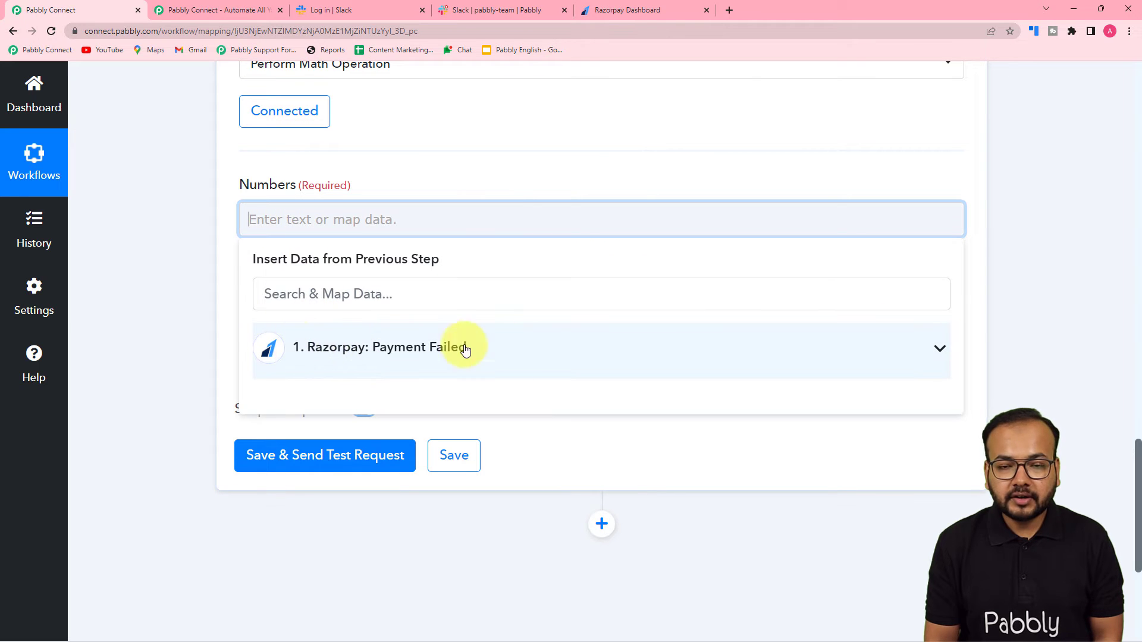
{"action": "left_click", "coordinate": [402, 368]}
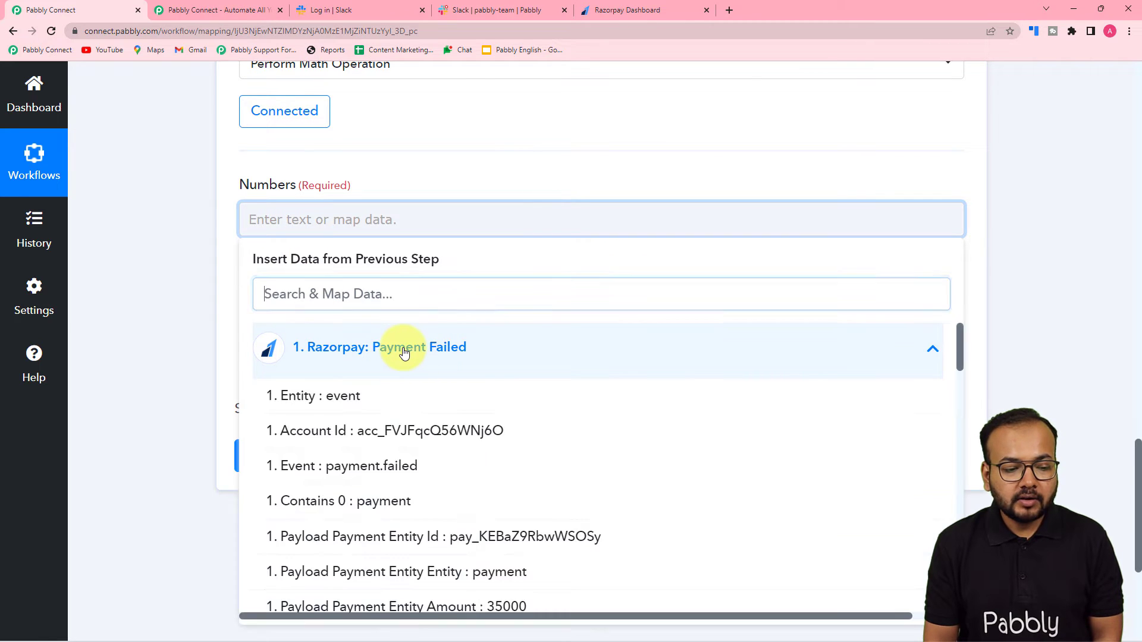
{"action": "scroll", "coordinate": [442, 434], "scroll_direction": "down", "scroll_amount": 3}
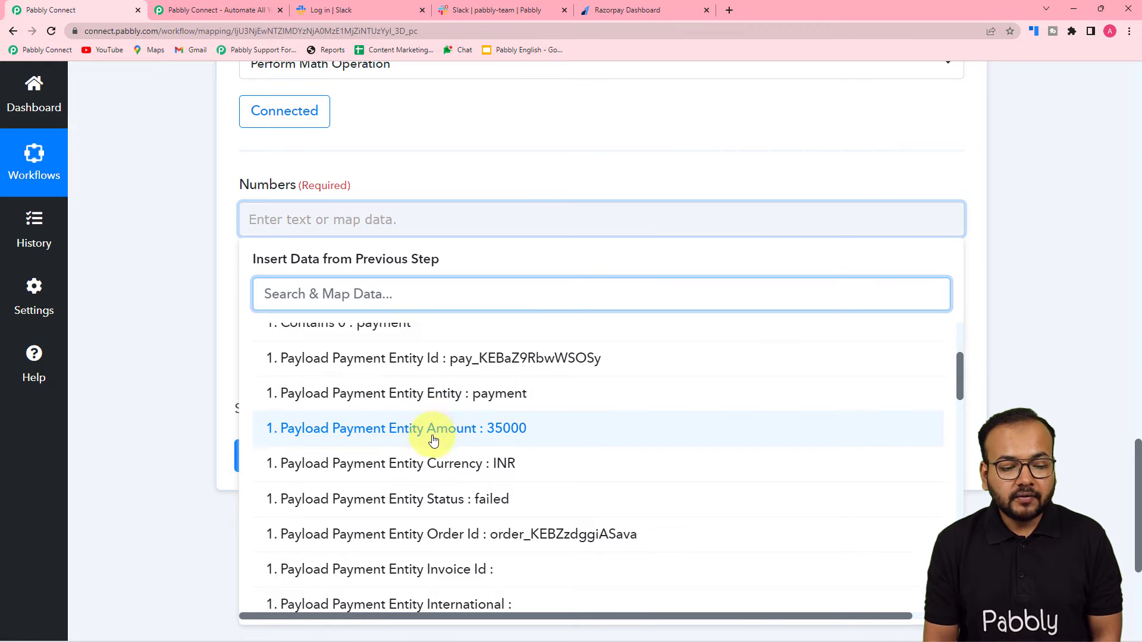
{"action": "left_click", "coordinate": [461, 437]}
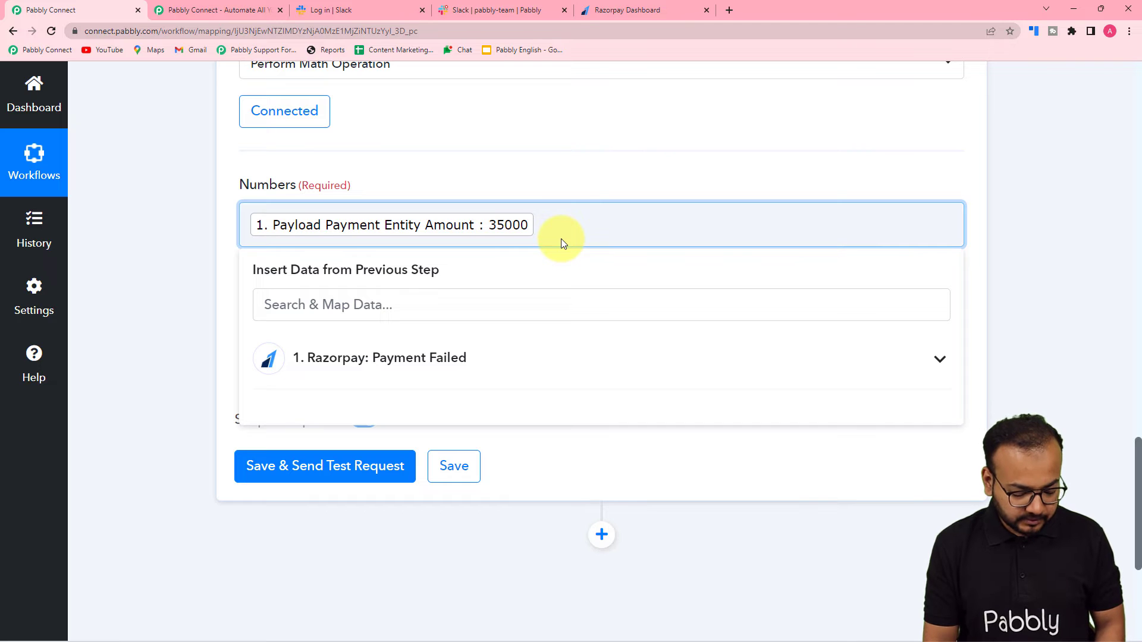
{"action": "type", "text": ","}
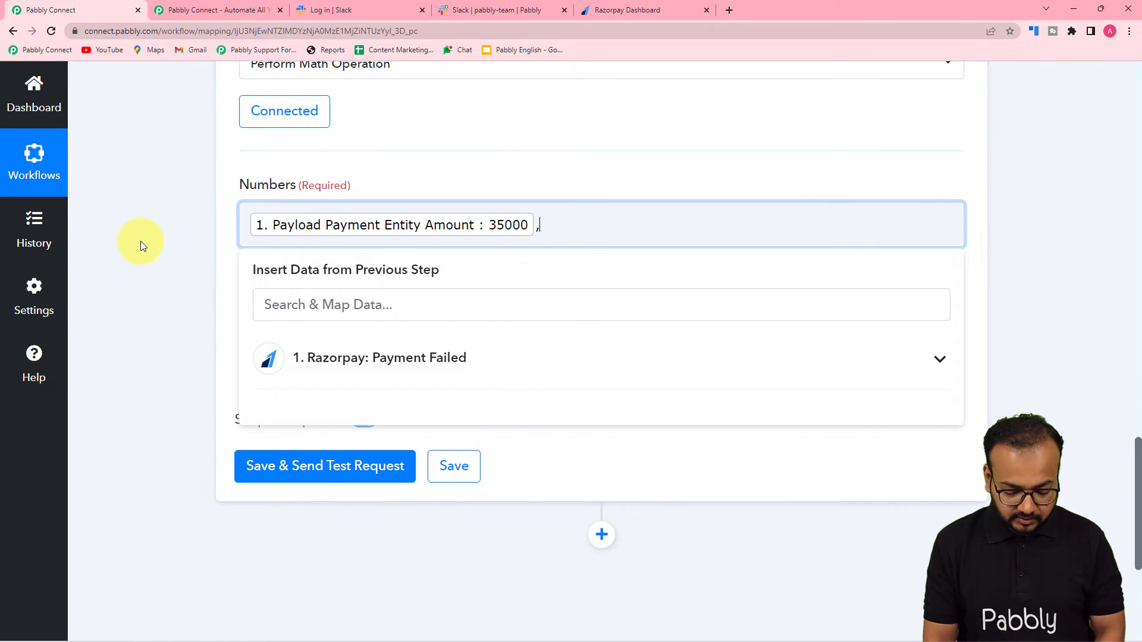
{"action": "type", "text": "100"}
{"action": "left_click", "coordinate": [159, 244]}
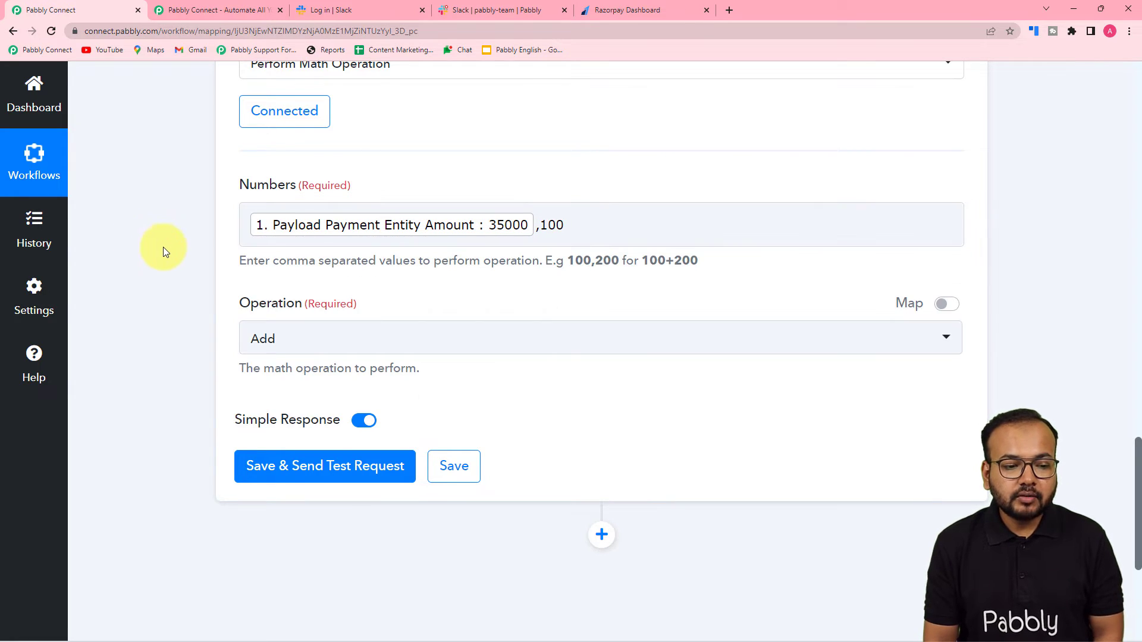
{"action": "left_click", "coordinate": [481, 238]}
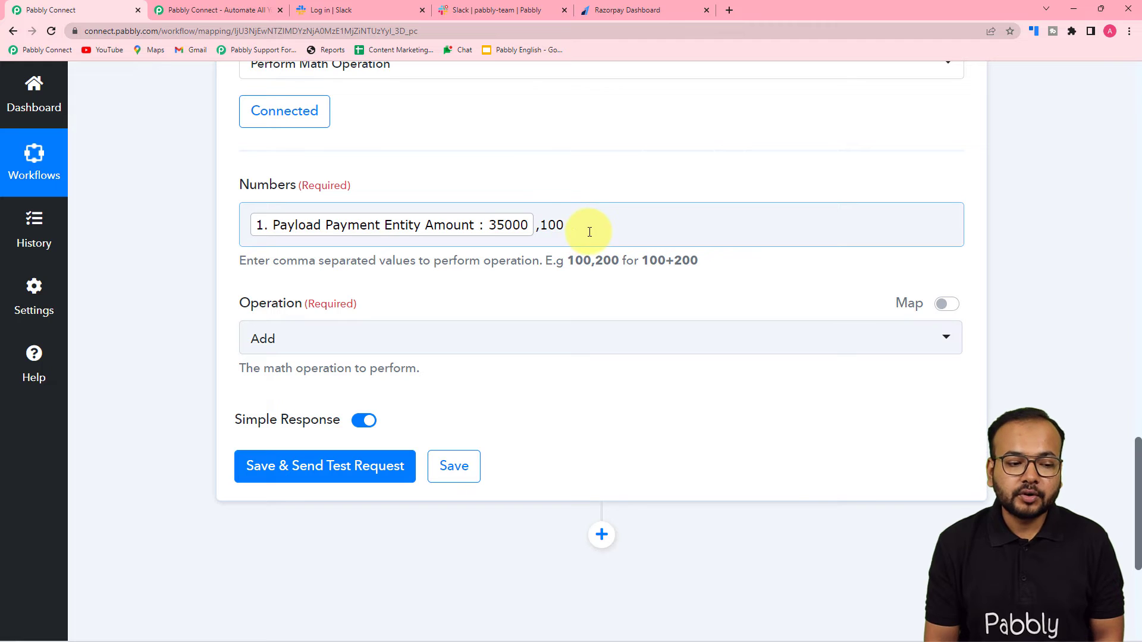
Step: Switch the operation to Divide and run a test, which returns Result 350
{"action": "left_click", "coordinate": [316, 333]}
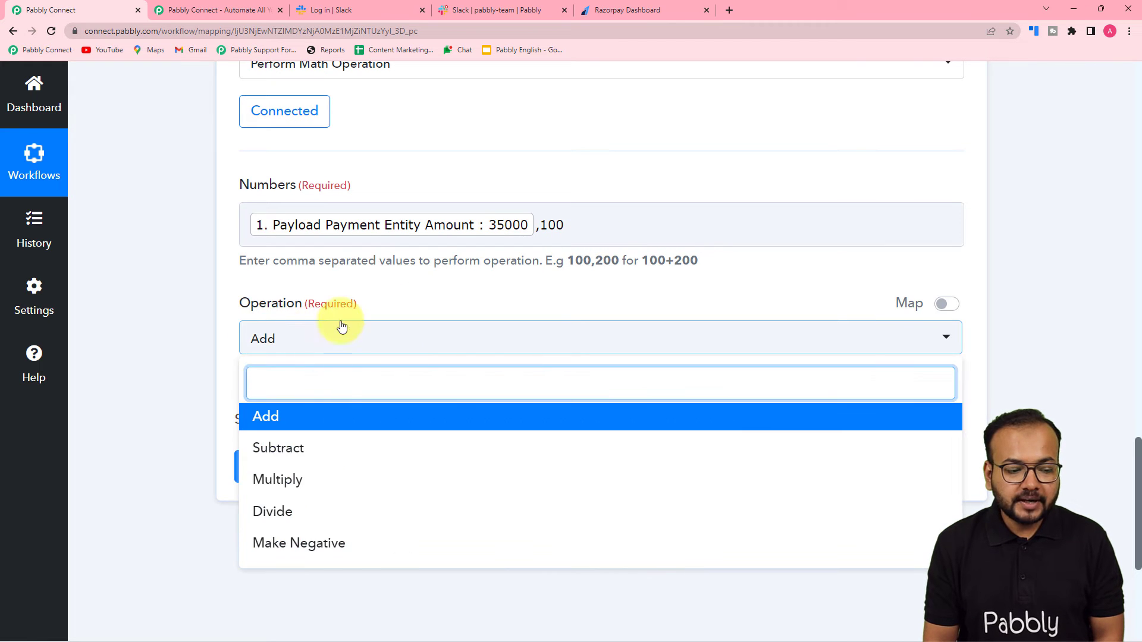
{"action": "left_click", "coordinate": [294, 512]}
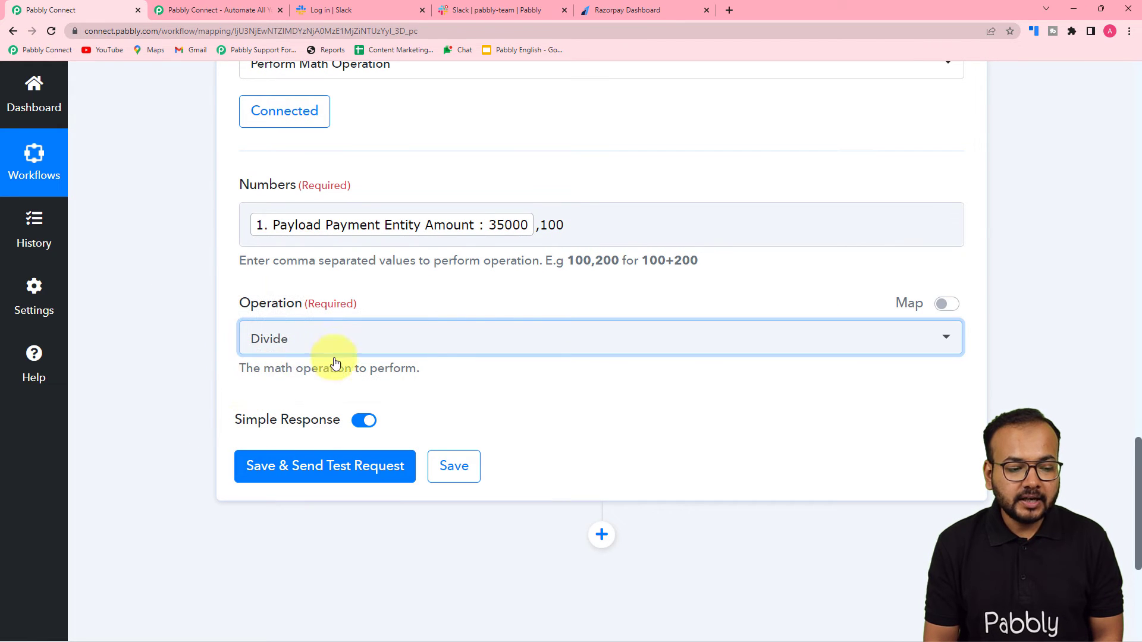
{"action": "scroll", "coordinate": [222, 383], "scroll_direction": "down", "scroll_amount": 2}
{"action": "scroll", "coordinate": [220, 383], "scroll_direction": "down", "scroll_amount": 1}
{"action": "left_click", "coordinate": [305, 297]}
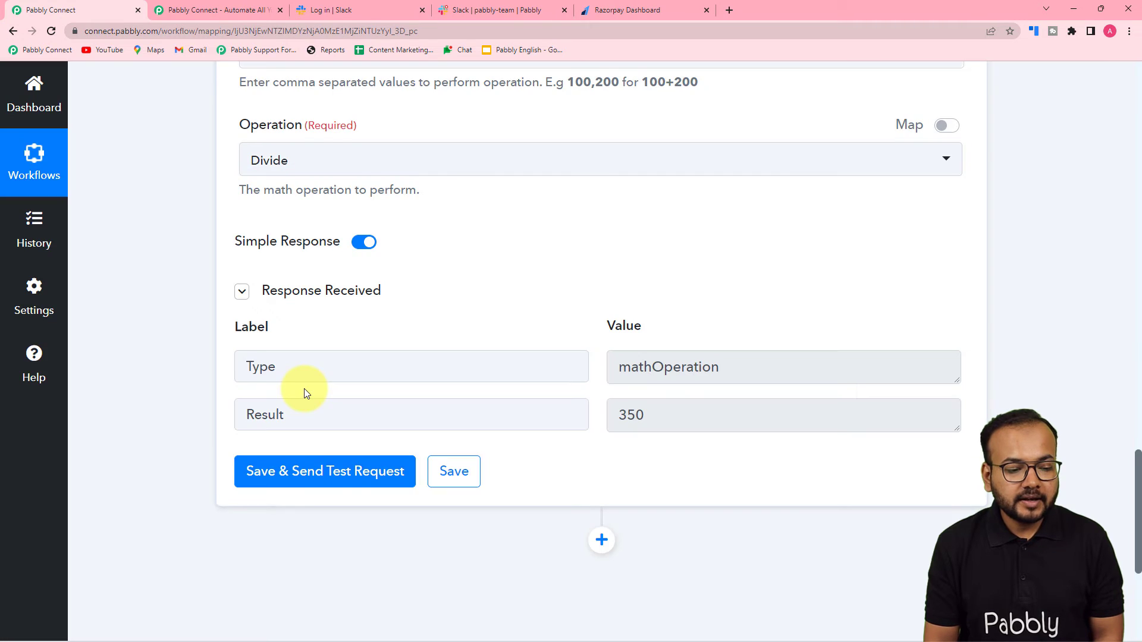
{"action": "scroll", "coordinate": [301, 386], "scroll_direction": "down", "scroll_amount": 1}
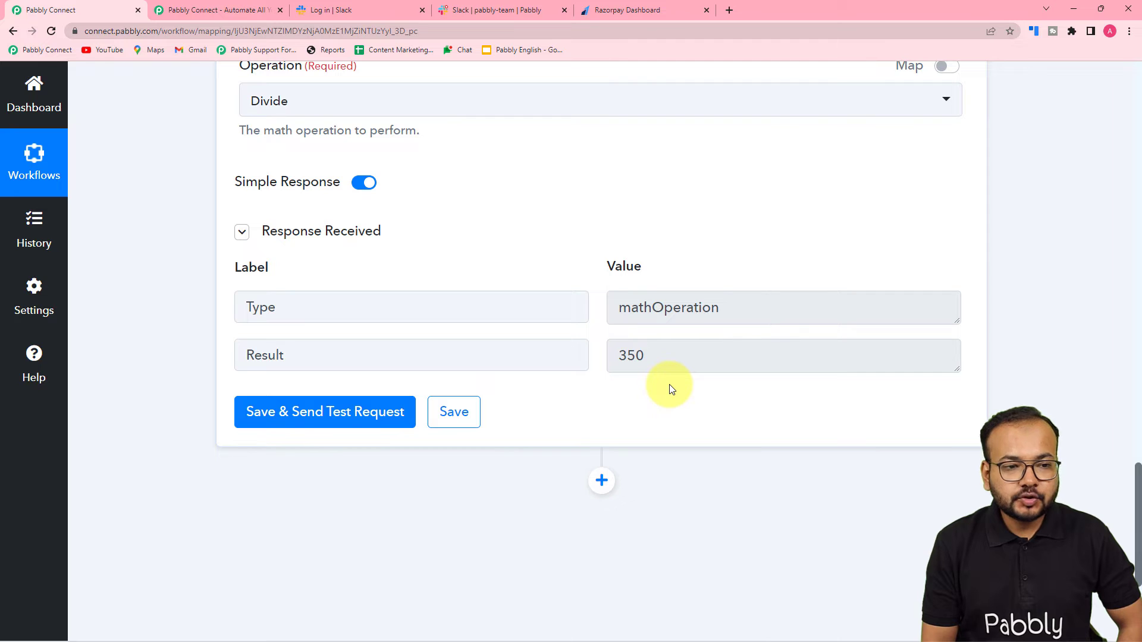
{"action": "left_click", "coordinate": [478, 10]}
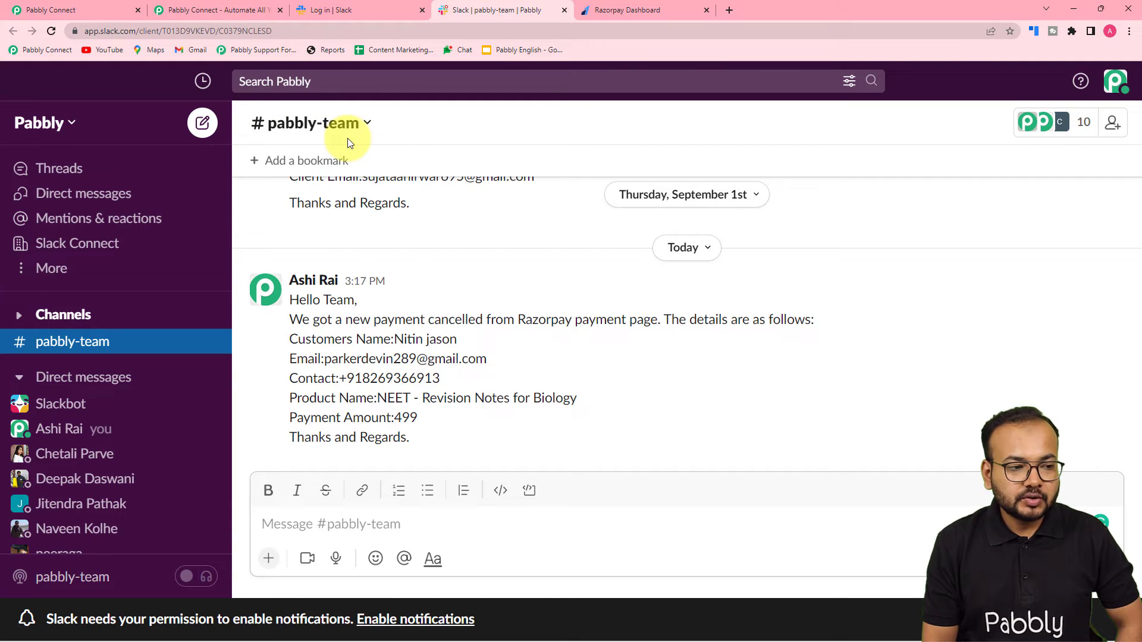
{"action": "left_click", "coordinate": [72, 13]}
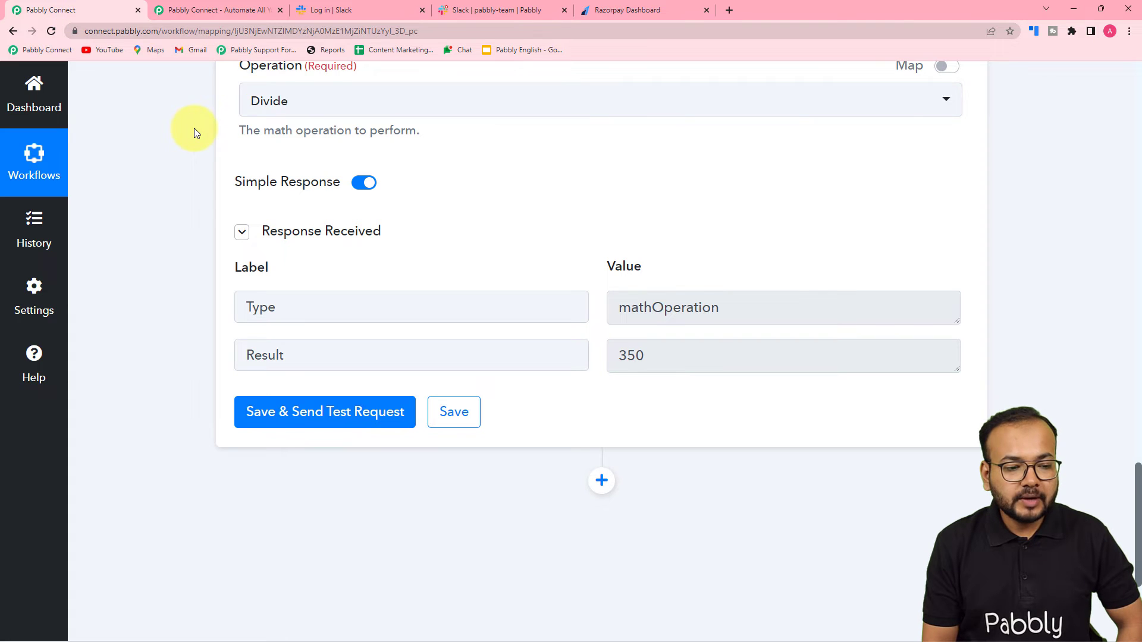
{"action": "scroll", "coordinate": [194, 127], "scroll_direction": "down", "scroll_amount": 4}
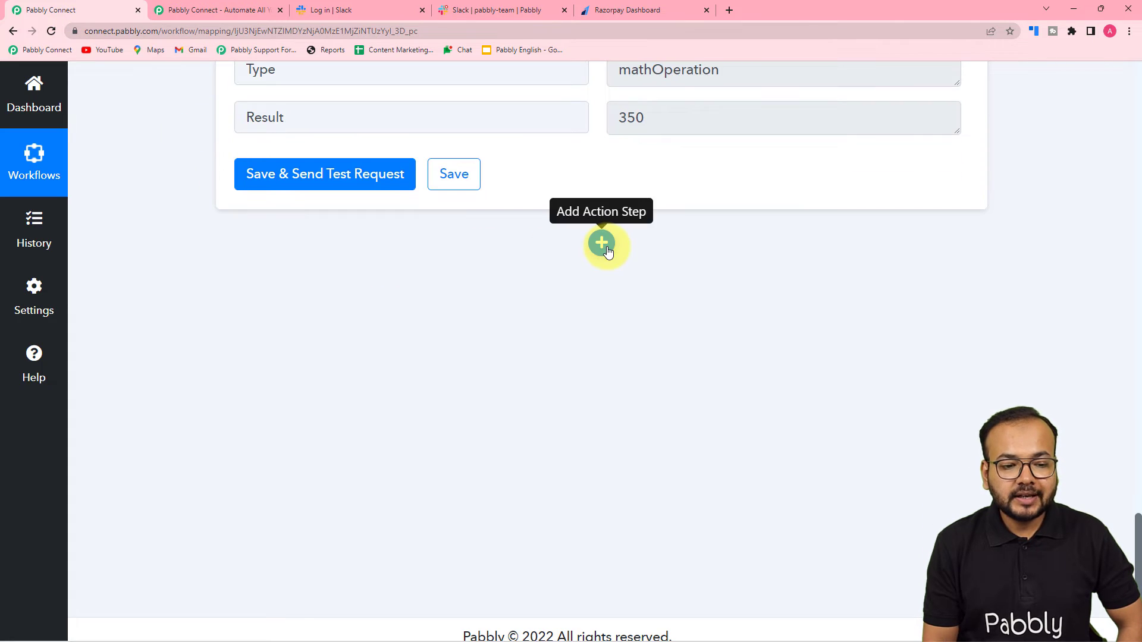
Step: Add a Slack action step with the Send Channel Message event and begin connecting it
{"action": "left_click", "coordinate": [604, 244]}
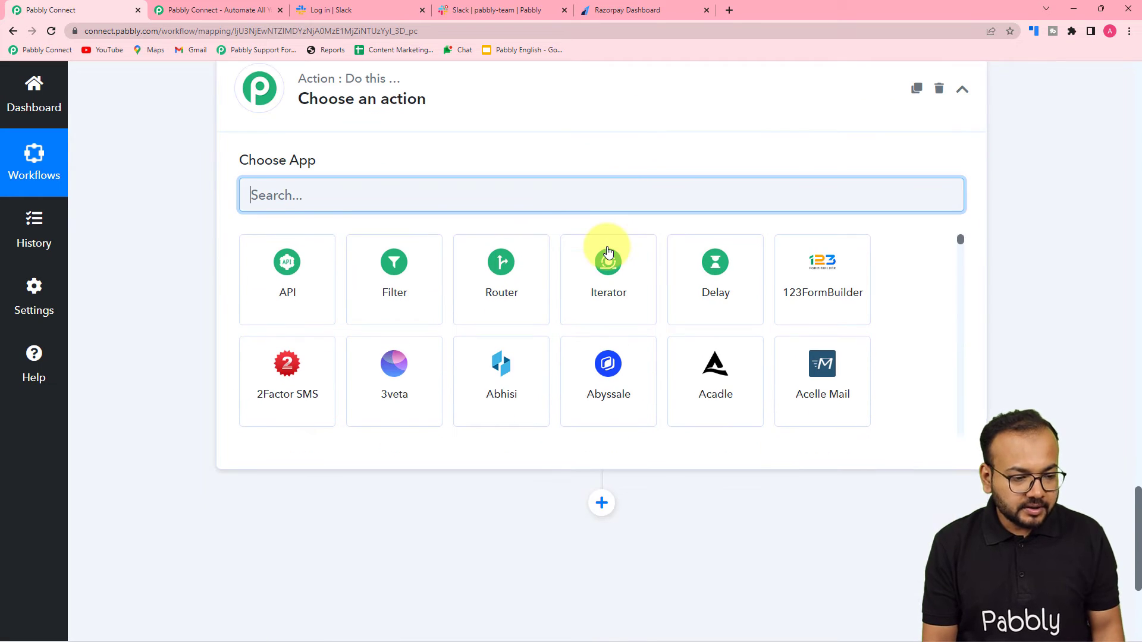
{"action": "type", "text": "slac"}
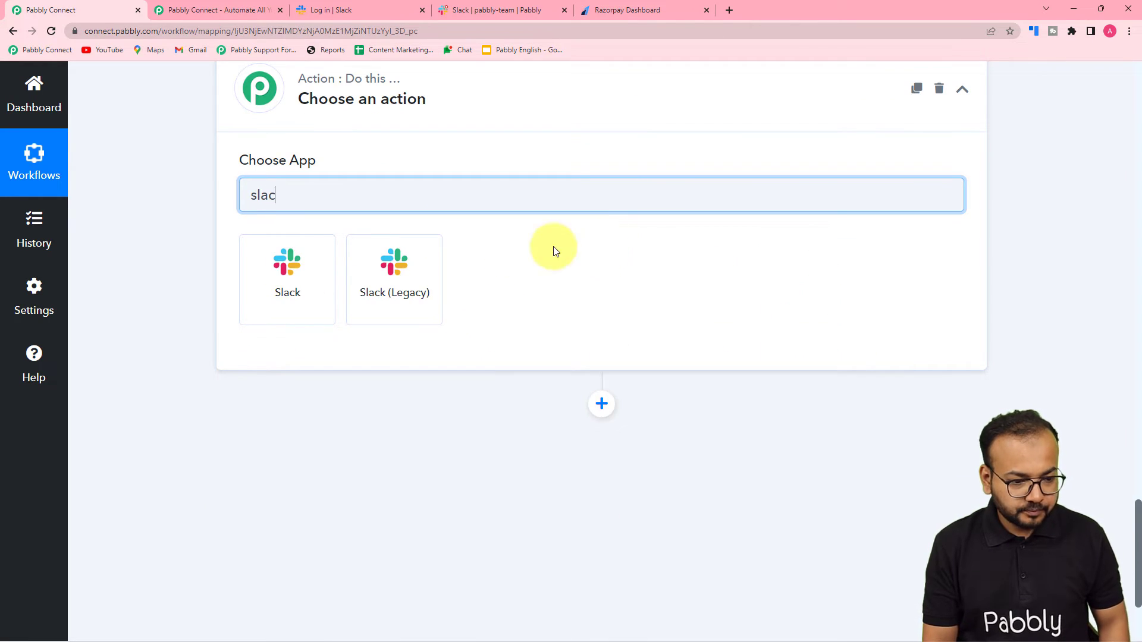
{"action": "left_click", "coordinate": [277, 266]}
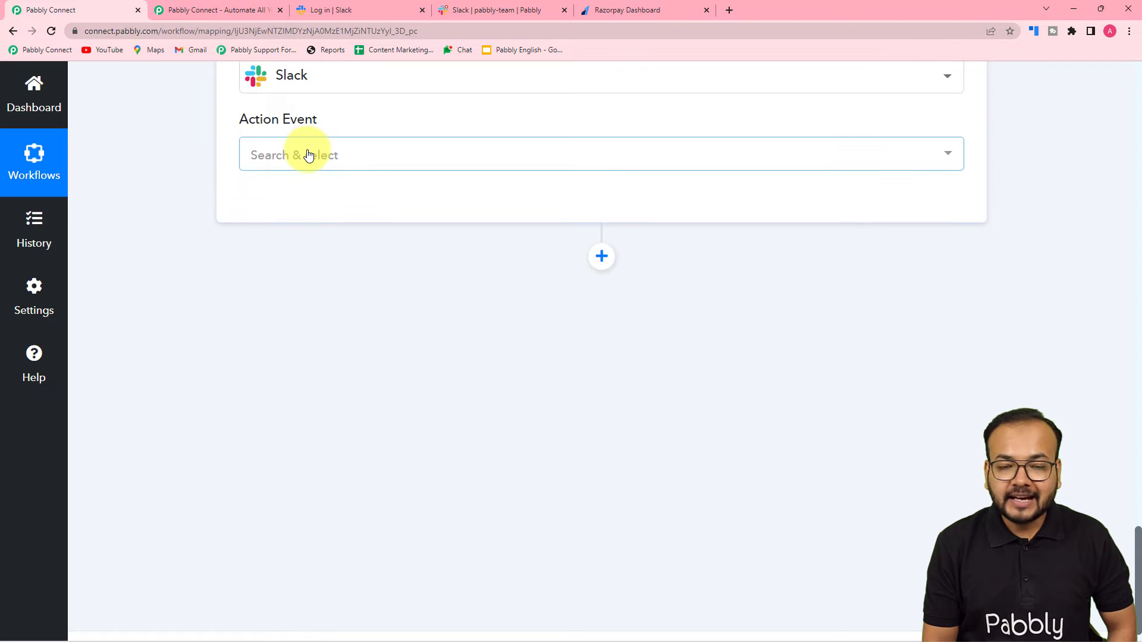
{"action": "left_click", "coordinate": [309, 156]}
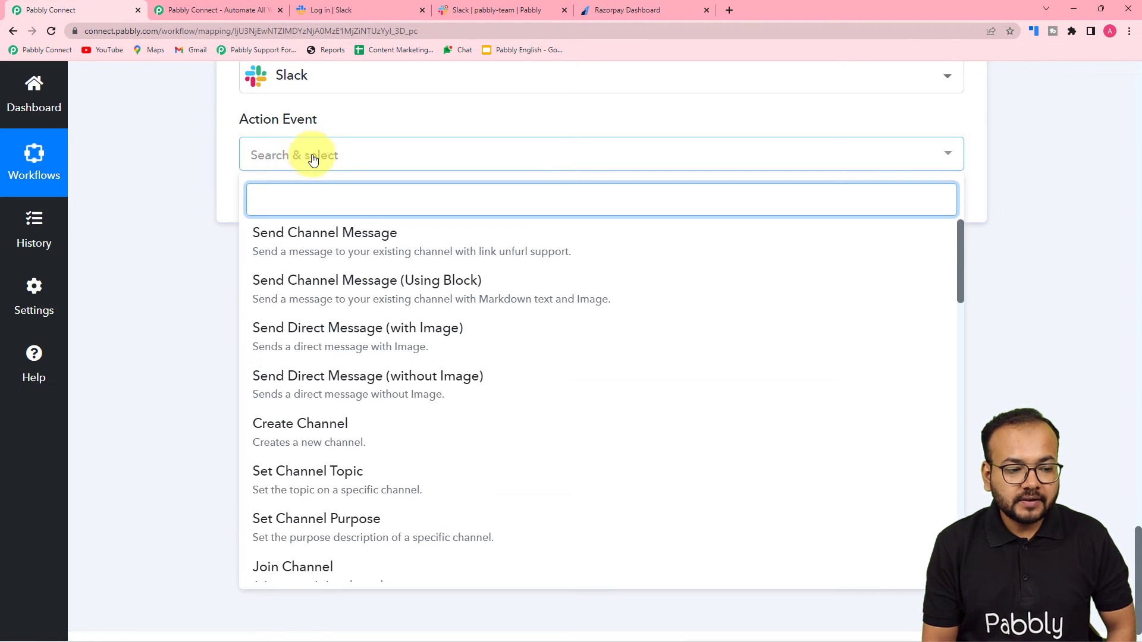
{"action": "left_click", "coordinate": [380, 241]}
{"action": "left_click", "coordinate": [262, 201]}
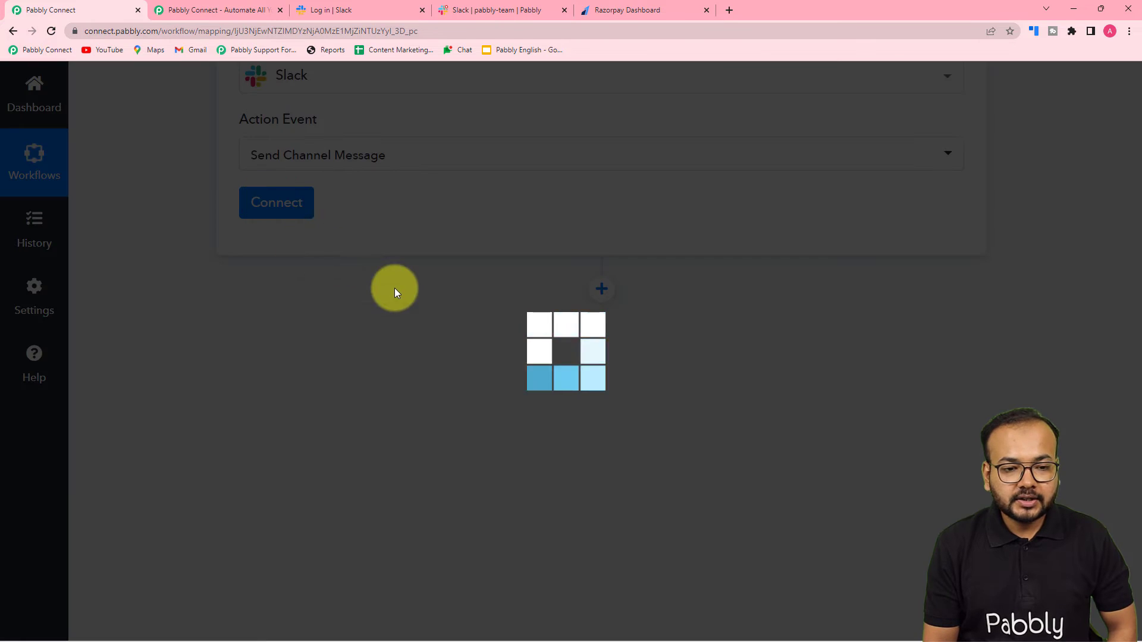
Step: Start a new Slack connection and open the 'here.' article on Slack token types
{"action": "left_click", "coordinate": [537, 246]}
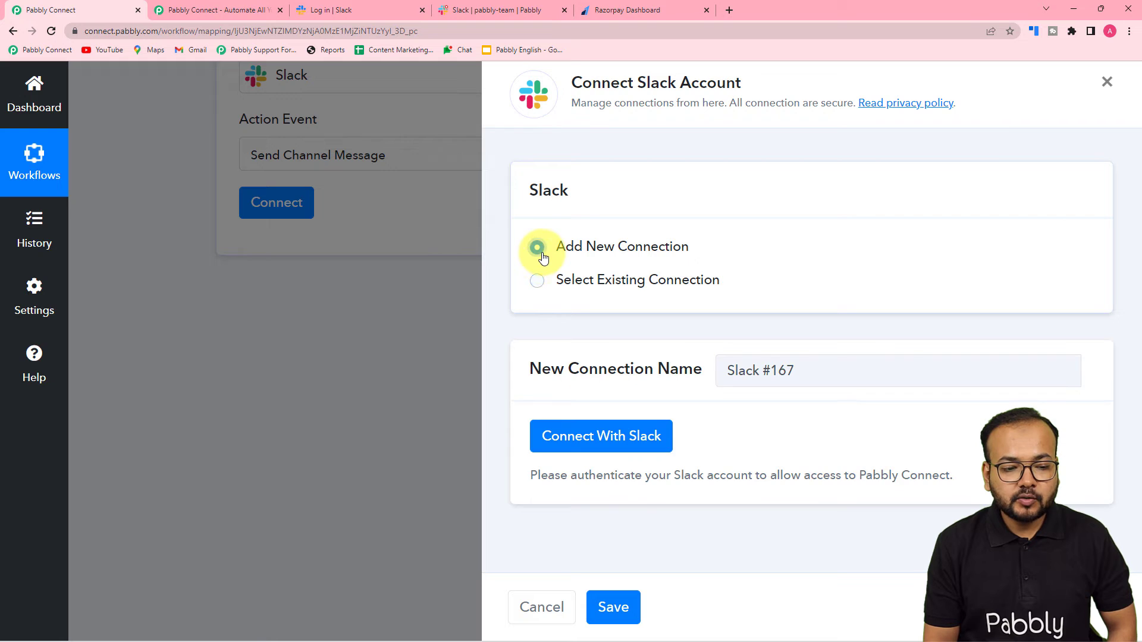
{"action": "left_click", "coordinate": [546, 429]}
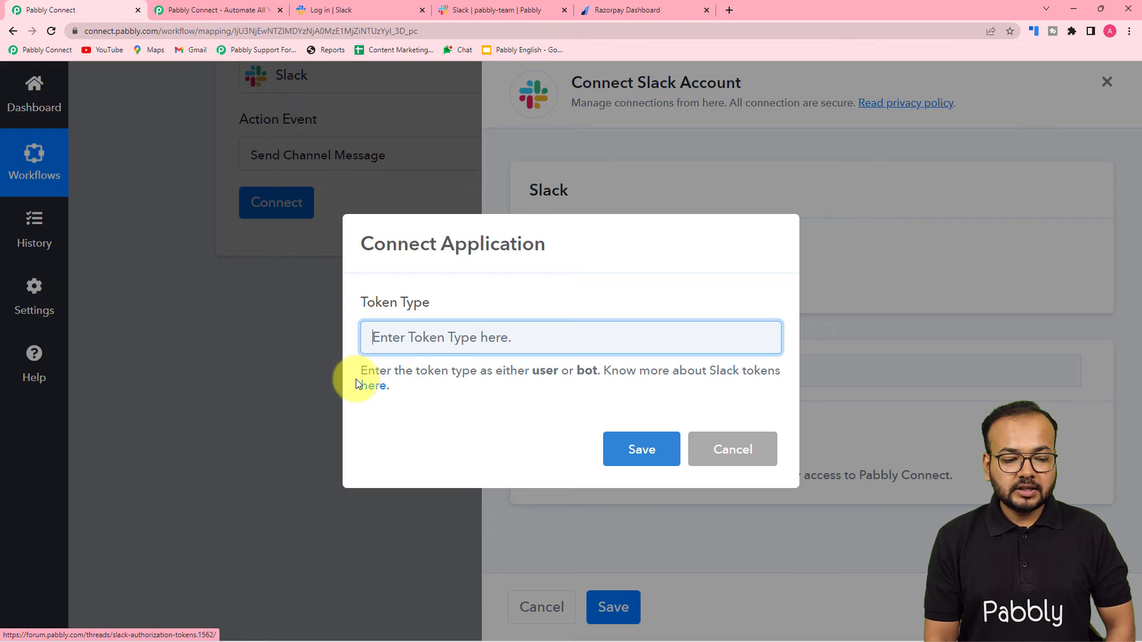
{"action": "left_click", "coordinate": [379, 392]}
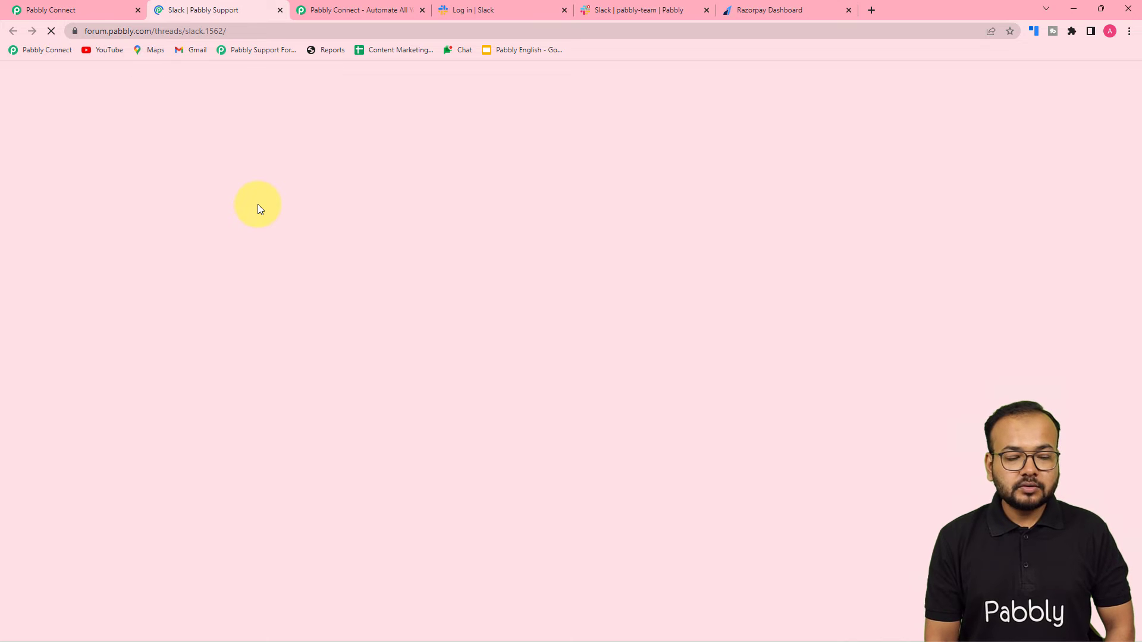
Step: Read through the forum's user and bot token permission lists
{"action": "scroll", "coordinate": [258, 205], "scroll_direction": "down", "scroll_amount": 2}
{"action": "scroll", "coordinate": [258, 204], "scroll_direction": "down", "scroll_amount": 10}
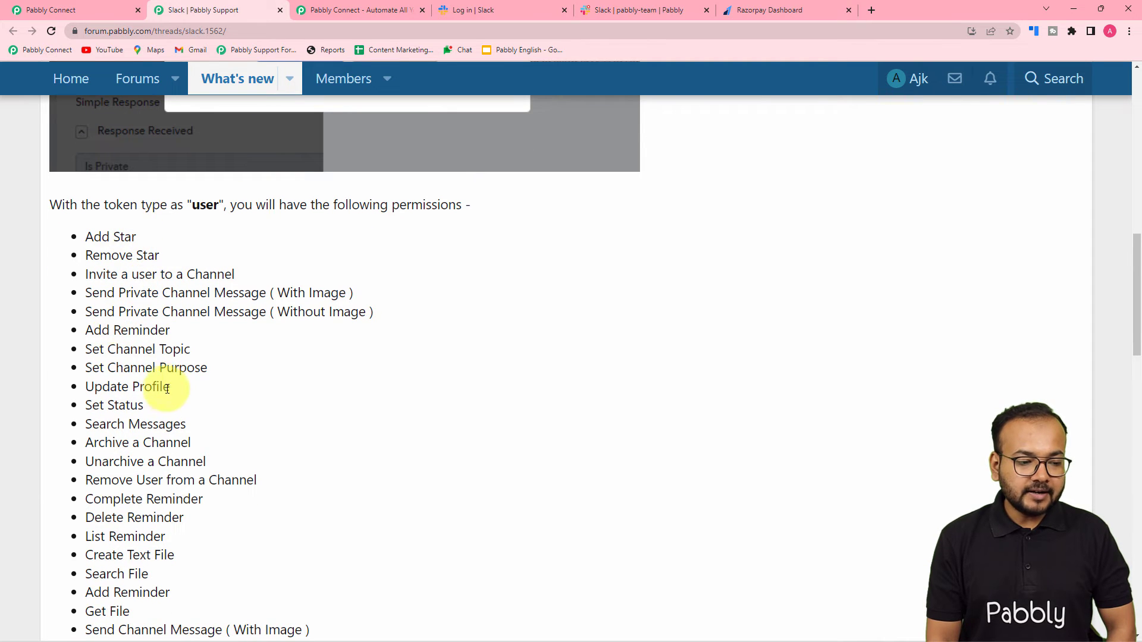
{"action": "scroll", "coordinate": [164, 395], "scroll_direction": "down", "scroll_amount": 7}
{"action": "scroll", "coordinate": [167, 392], "scroll_direction": "down", "scroll_amount": 3}
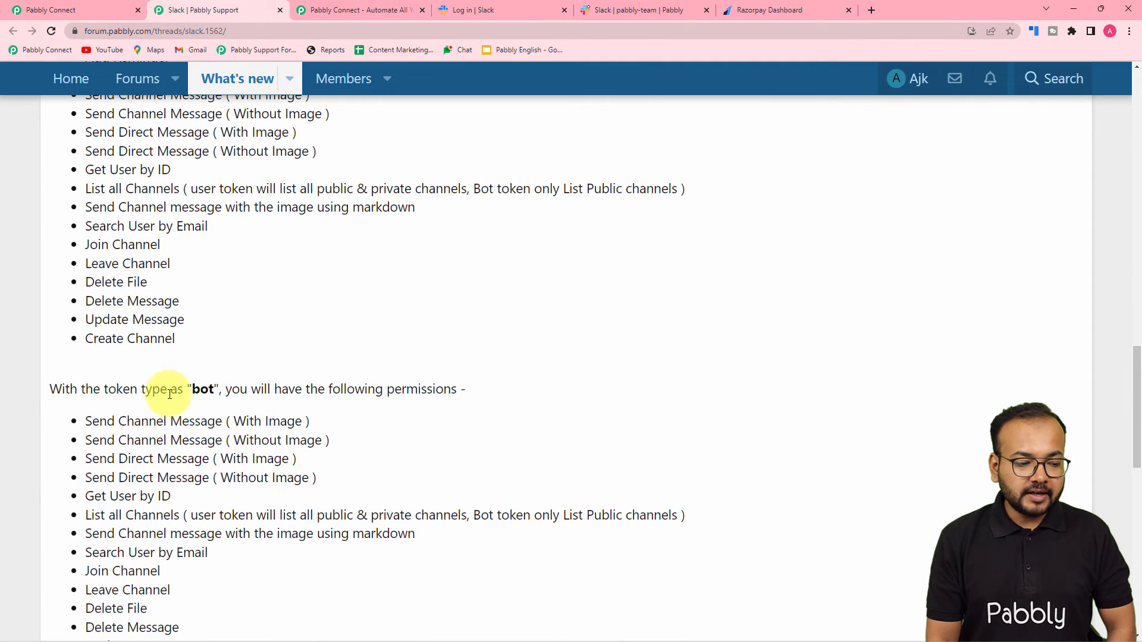
{"action": "scroll", "coordinate": [191, 390], "scroll_direction": "down", "scroll_amount": 2}
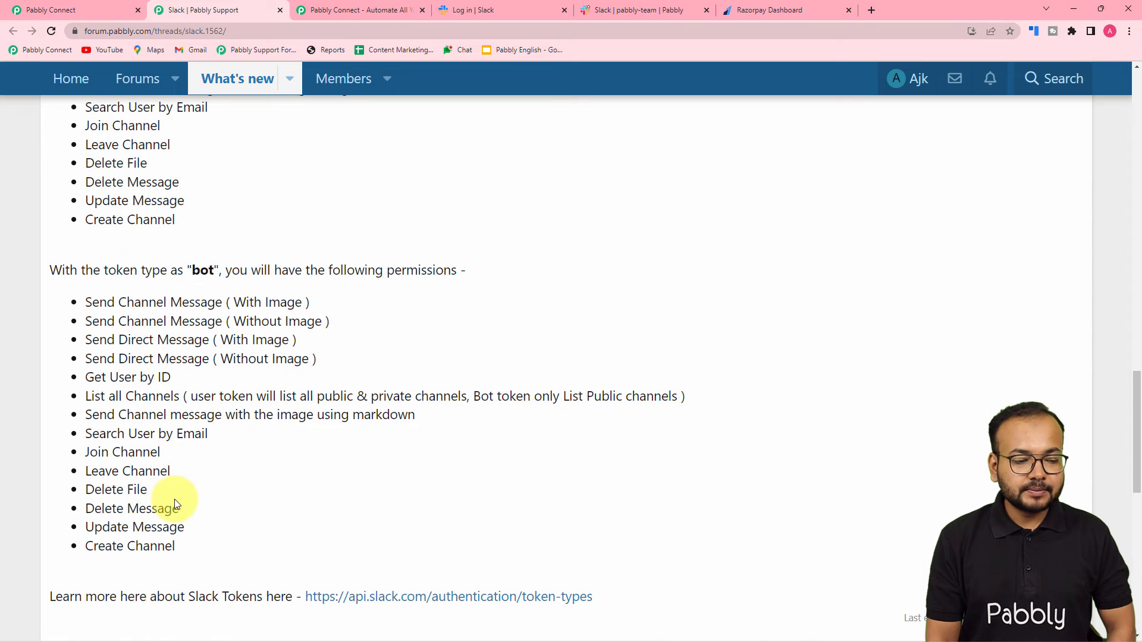
Step: Set the Slack connection's Token Type to user and save it
{"action": "left_click", "coordinate": [67, 7]}
{"action": "left_click", "coordinate": [462, 341]}
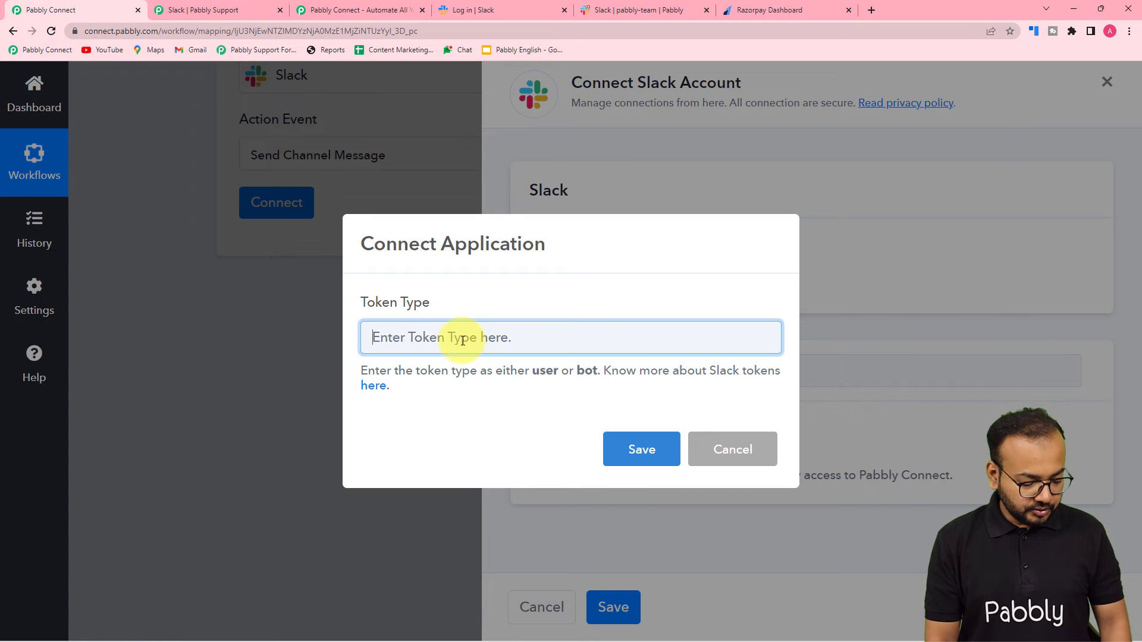
{"action": "type", "text": "user"}
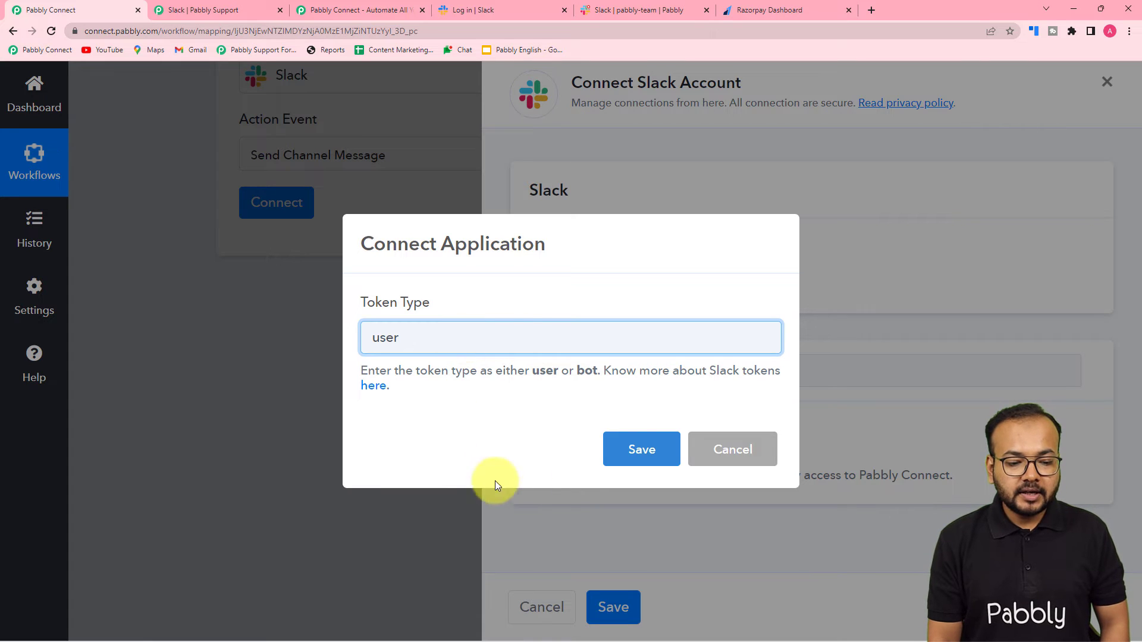
{"action": "left_click", "coordinate": [642, 450]}
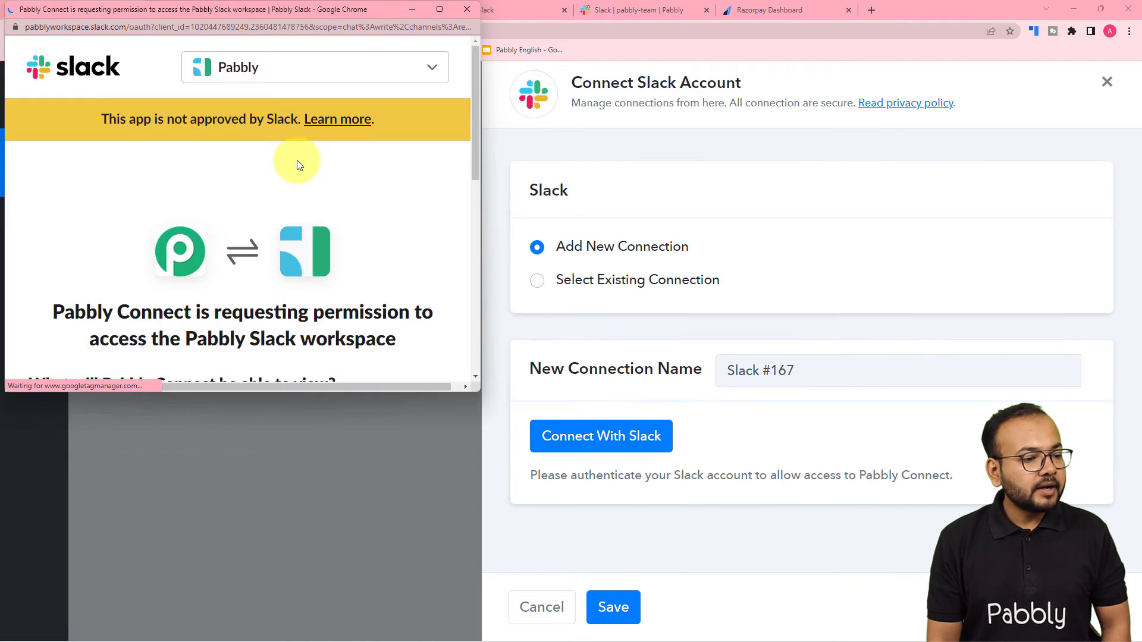
Step: Keep Pabbly as the Slack workspace and allow Pabbly Connect access
{"action": "scroll", "coordinate": [321, 67], "scroll_direction": "down", "scroll_amount": 3}
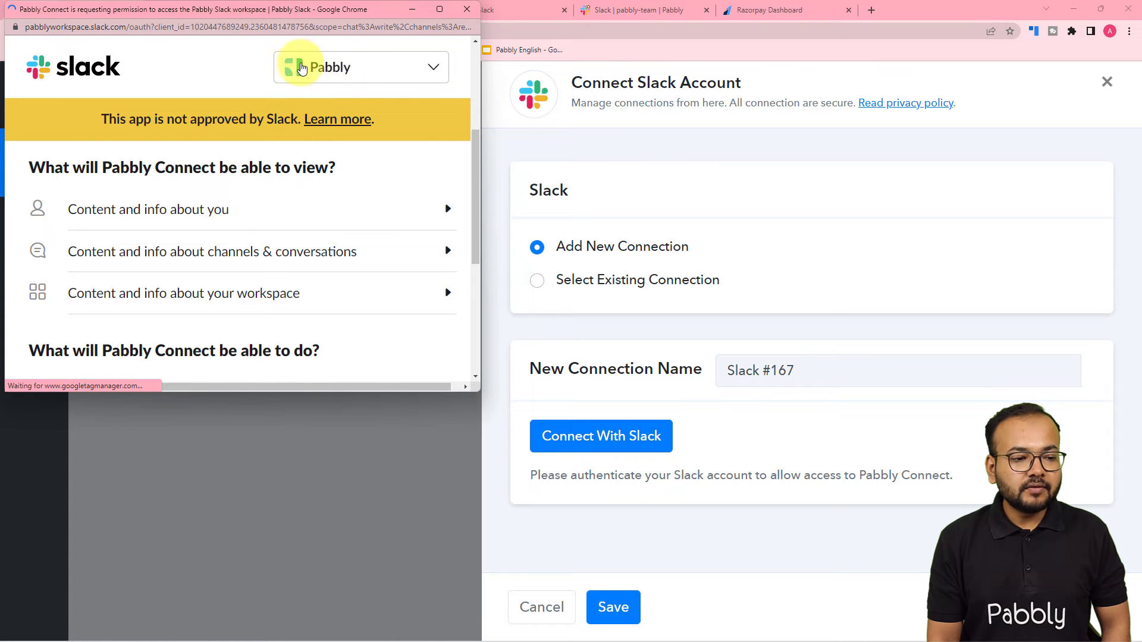
{"action": "left_click", "coordinate": [339, 78]}
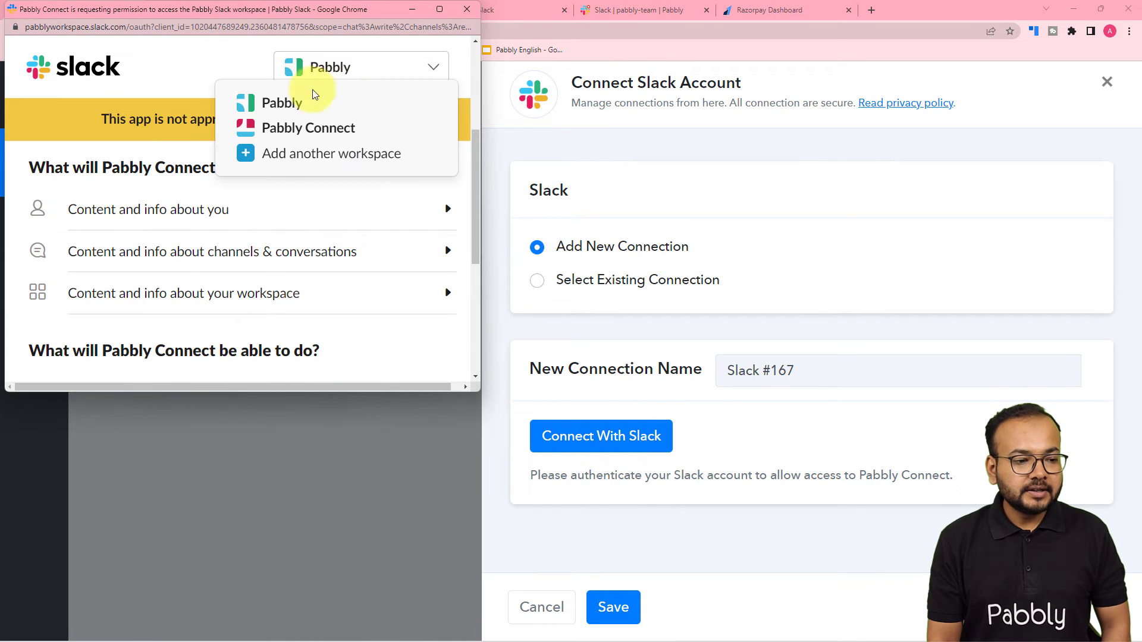
{"action": "left_click", "coordinate": [236, 100]}
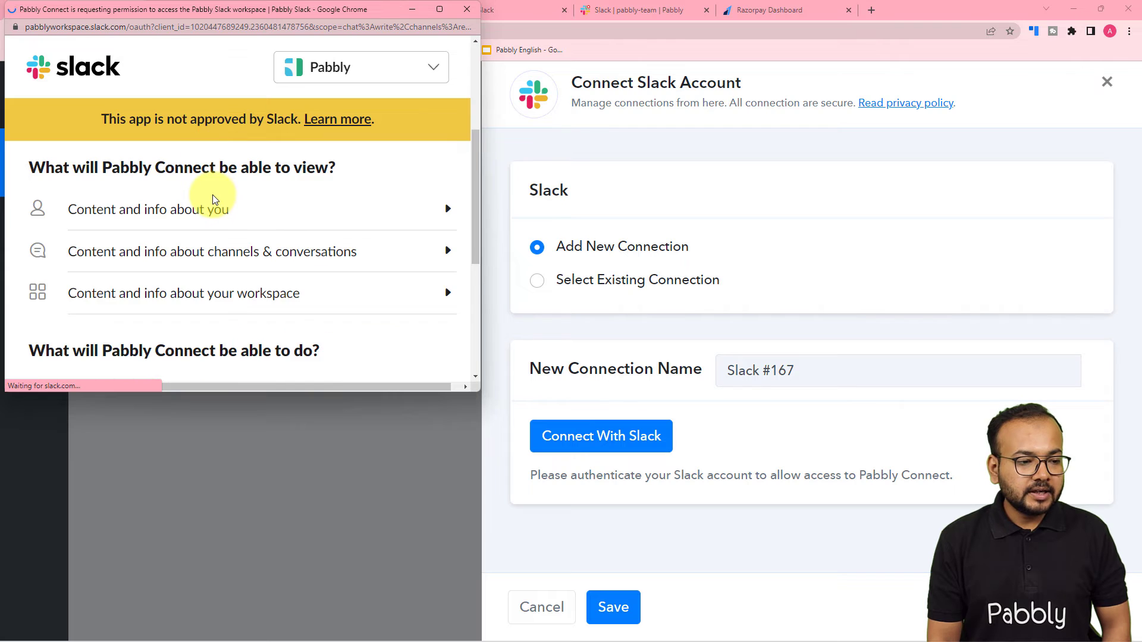
{"action": "scroll", "coordinate": [213, 195], "scroll_direction": "down", "scroll_amount": 1}
{"action": "scroll", "coordinate": [214, 200], "scroll_direction": "down", "scroll_amount": 3}
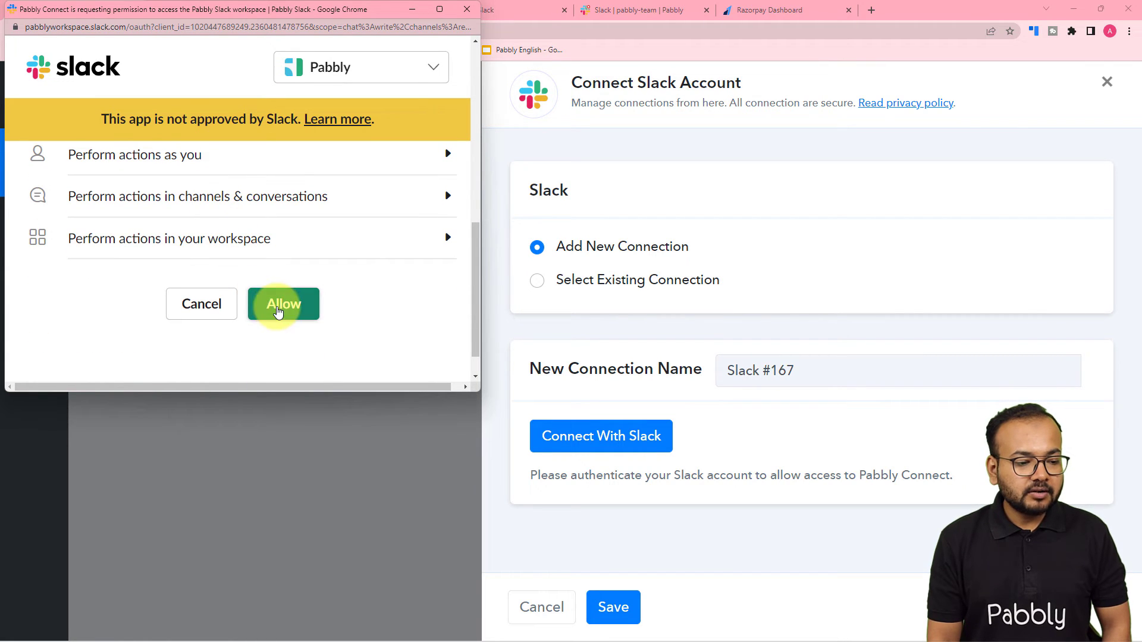
{"action": "left_click", "coordinate": [277, 308]}
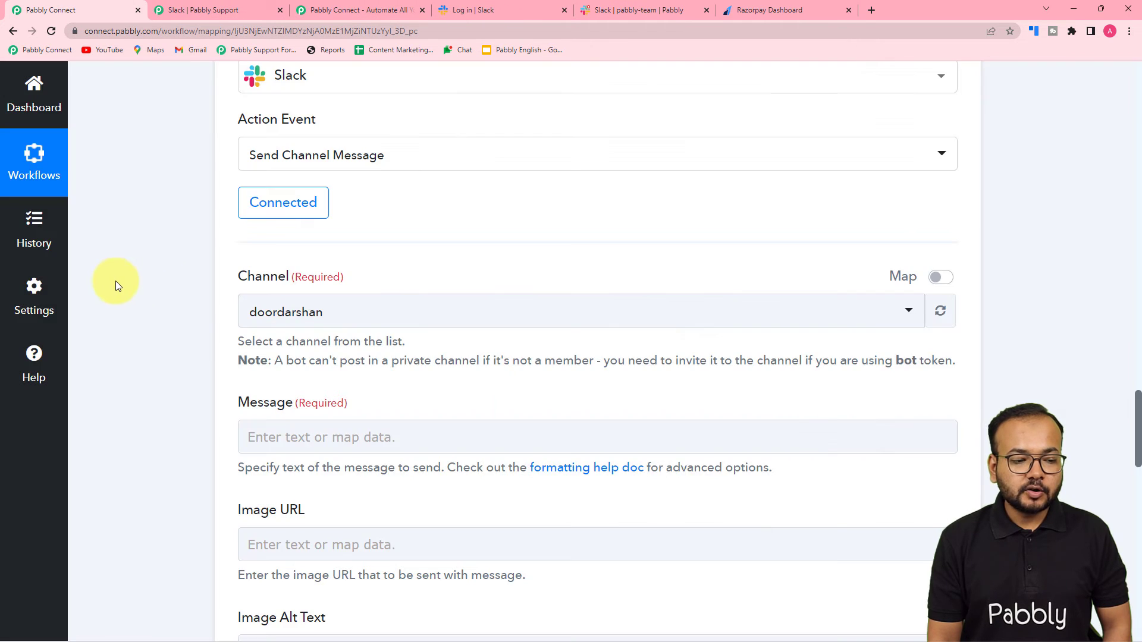
Step: Set the Slack step's Channel to pabbly-team after confirming the name in Slack
{"action": "scroll", "coordinate": [113, 280], "scroll_direction": "down", "scroll_amount": 3}
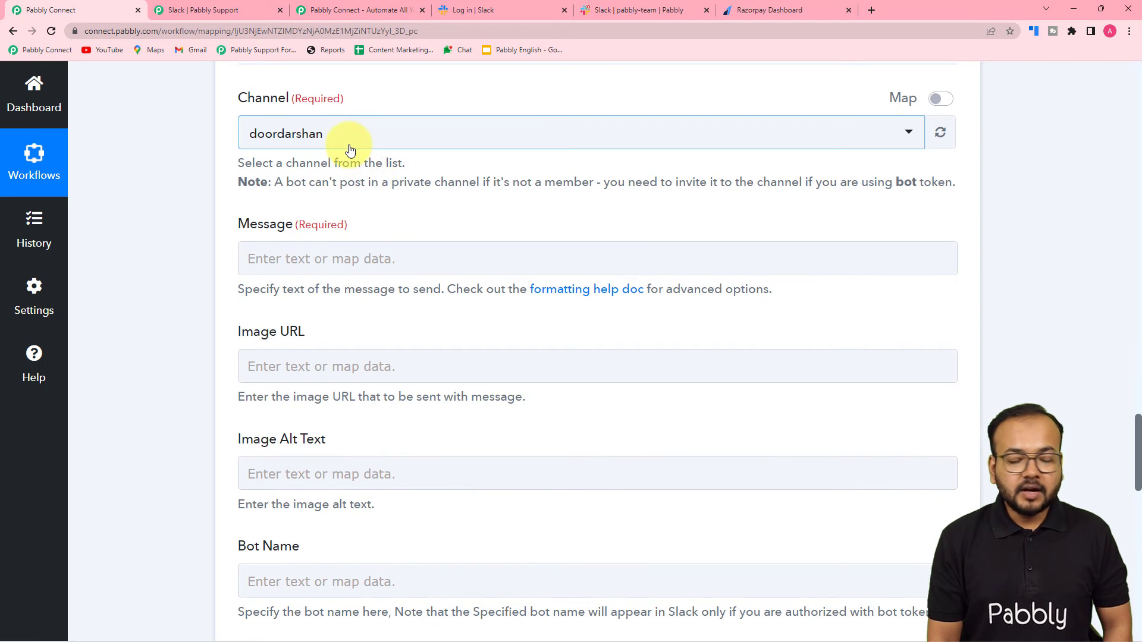
{"action": "left_click", "coordinate": [350, 151]}
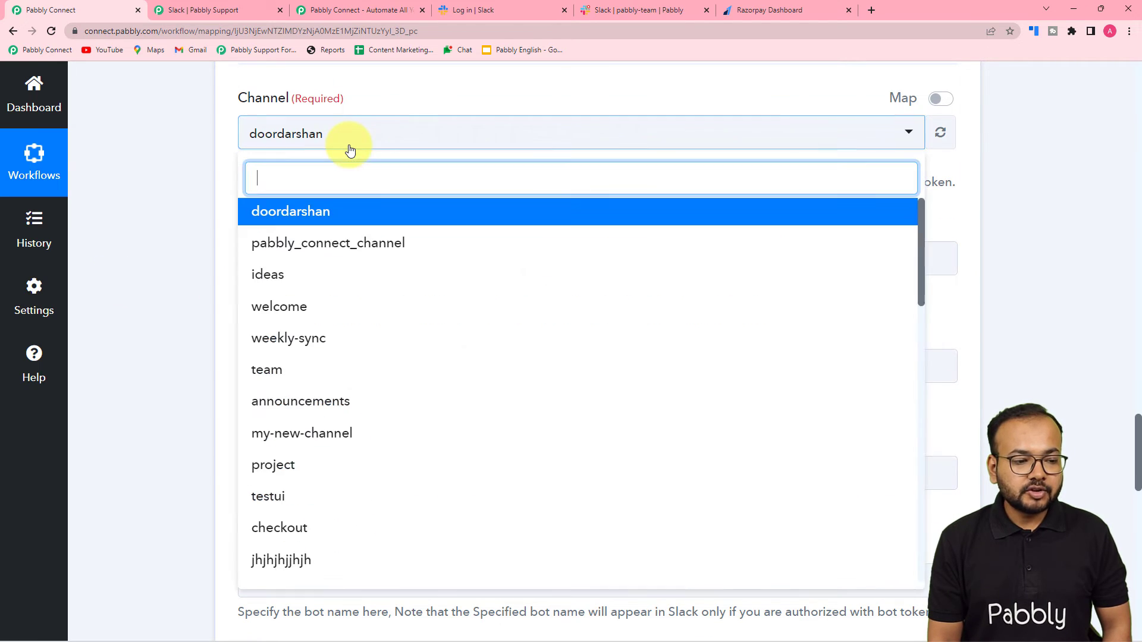
{"action": "scroll", "coordinate": [344, 318], "scroll_direction": "down", "scroll_amount": 3}
{"action": "scroll", "coordinate": [343, 319], "scroll_direction": "down", "scroll_amount": 1}
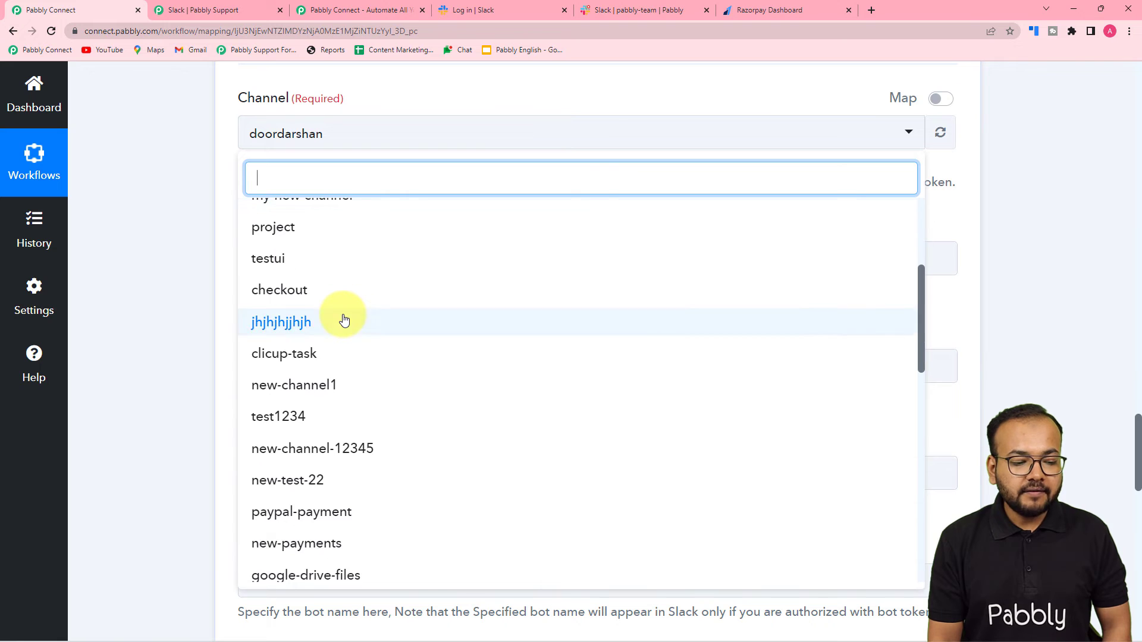
{"action": "left_click", "coordinate": [613, 11]}
{"action": "left_click", "coordinate": [119, 7]}
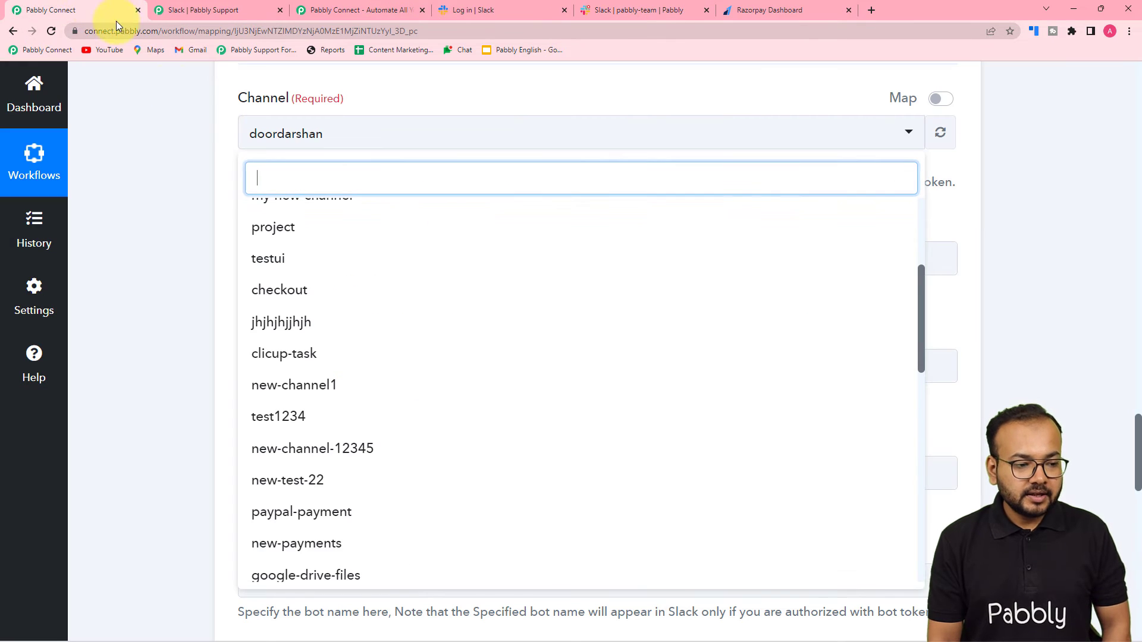
{"action": "type", "text": "pabb"}
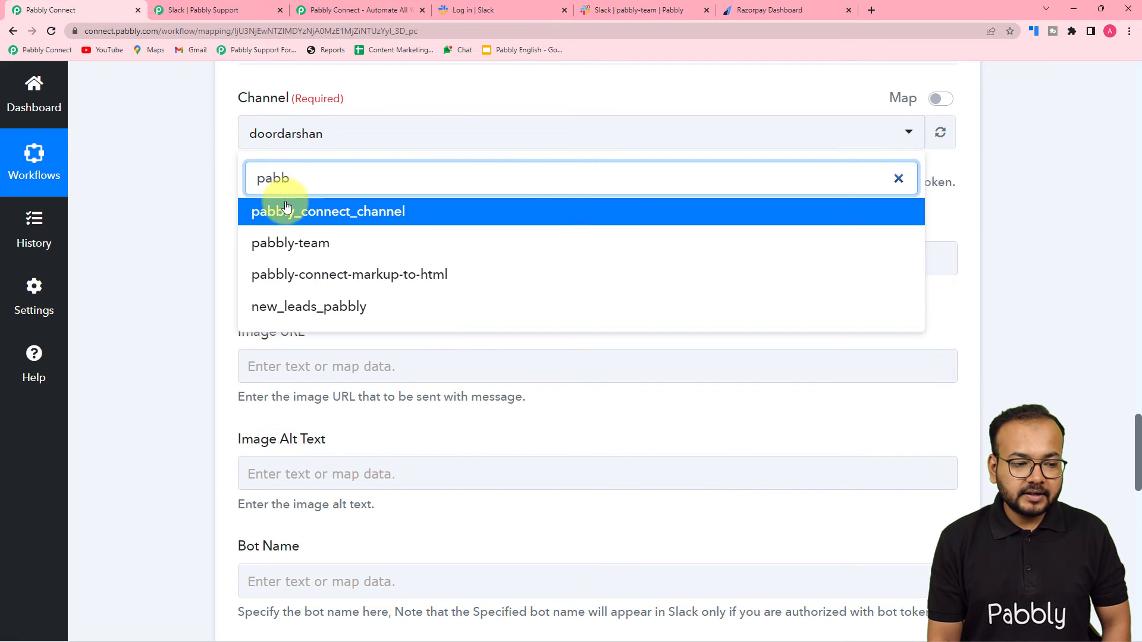
{"action": "left_click", "coordinate": [286, 242]}
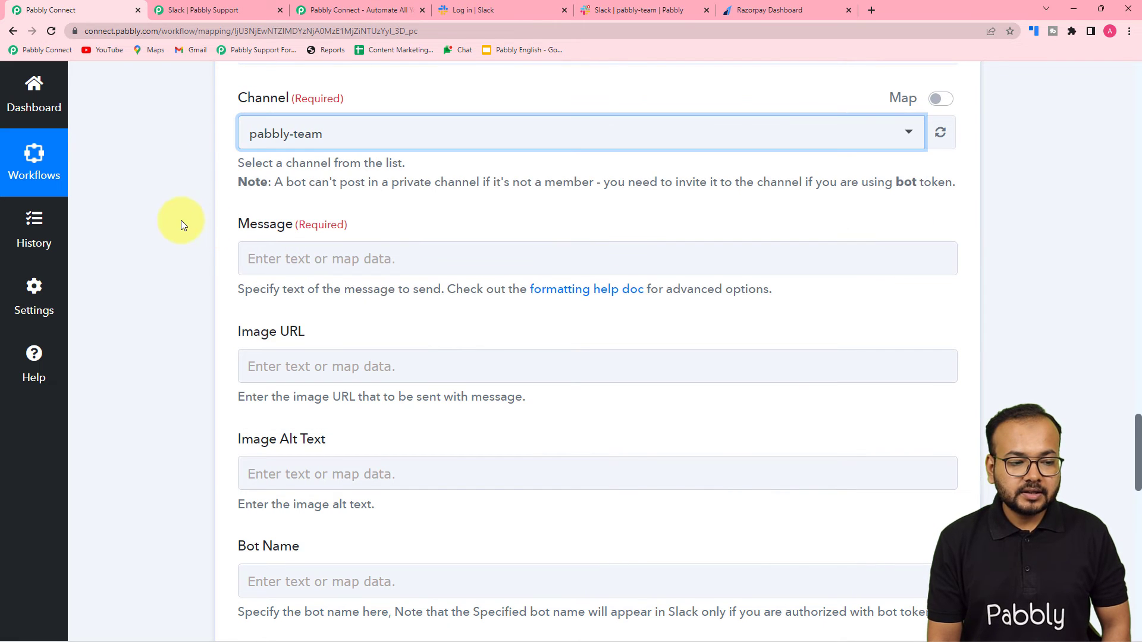
{"action": "scroll", "coordinate": [188, 221], "scroll_direction": "down", "scroll_amount": 2}
Step: Paste the failed-payment message template into the Message field and insert 'got' after 'We just'
{"action": "left_click", "coordinate": [323, 151]}
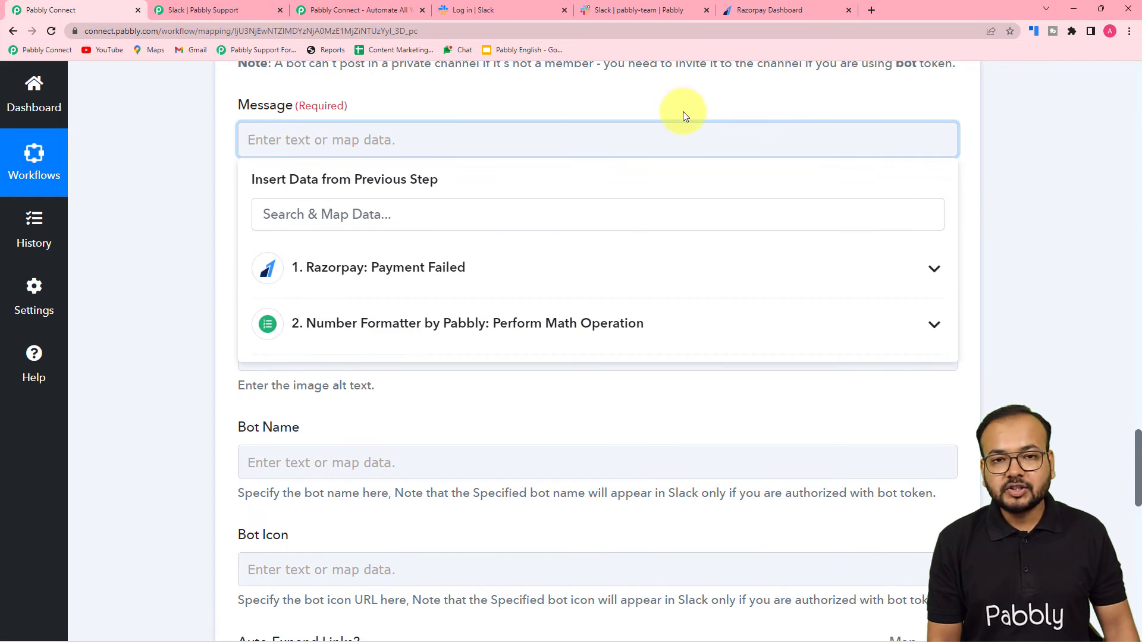
{"action": "mouse_move", "coordinate": [826, 17]}
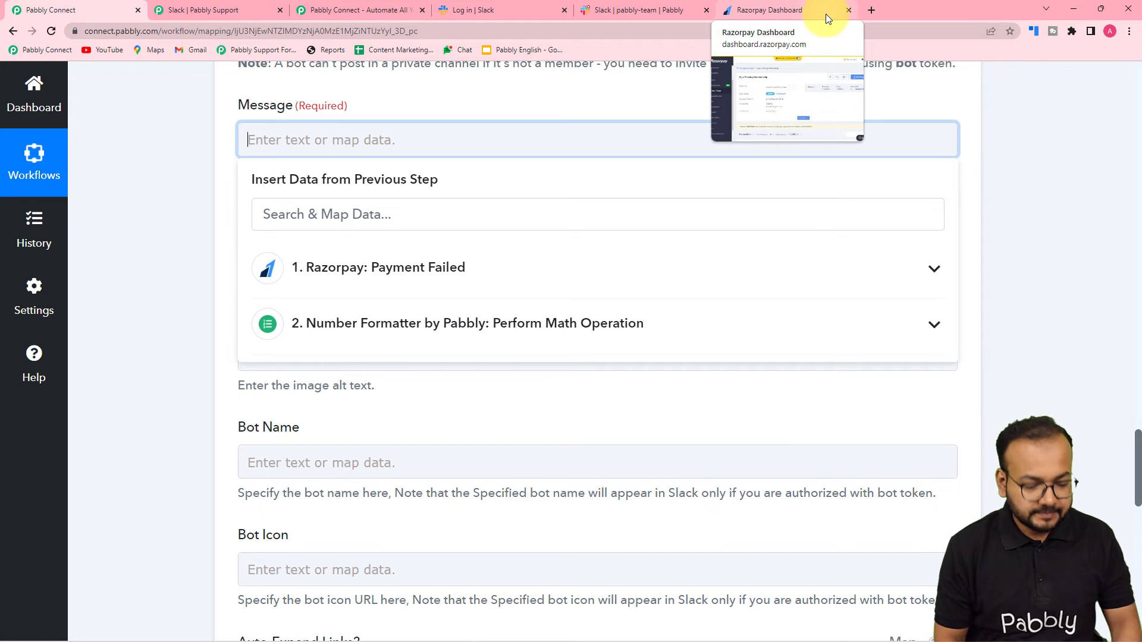
{"action": "type", "text": "Hello Team, We just a payment cancelled from razorpay payment page. The details of the payment are as follows: Name: Email: Payment Amount: Product Name:  Thank you."}
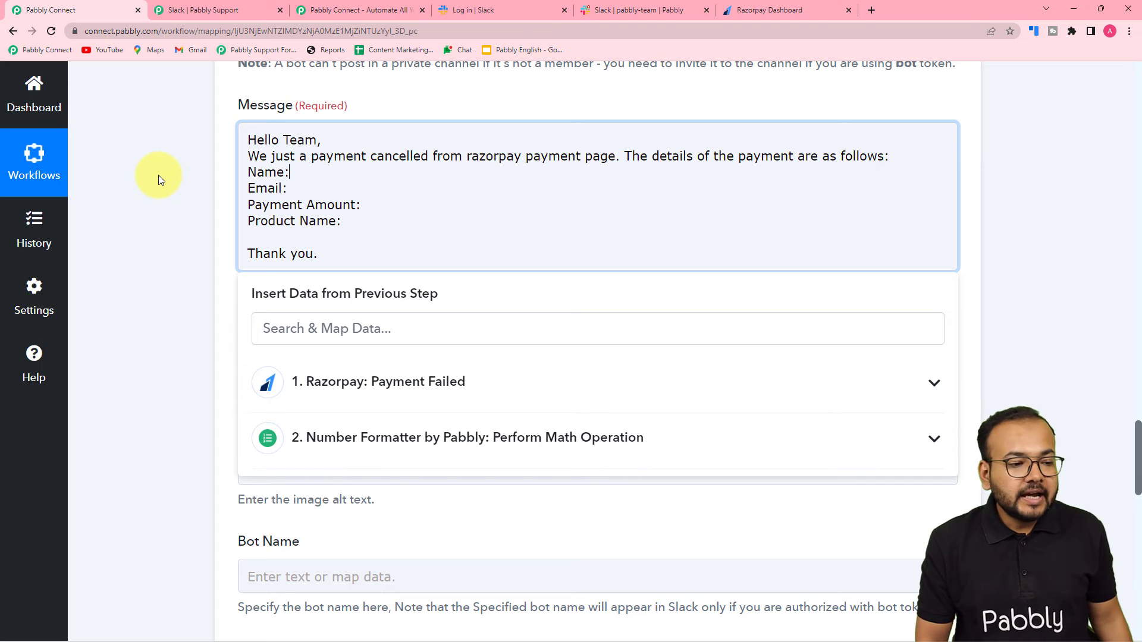
{"action": "left_click", "coordinate": [294, 172]}
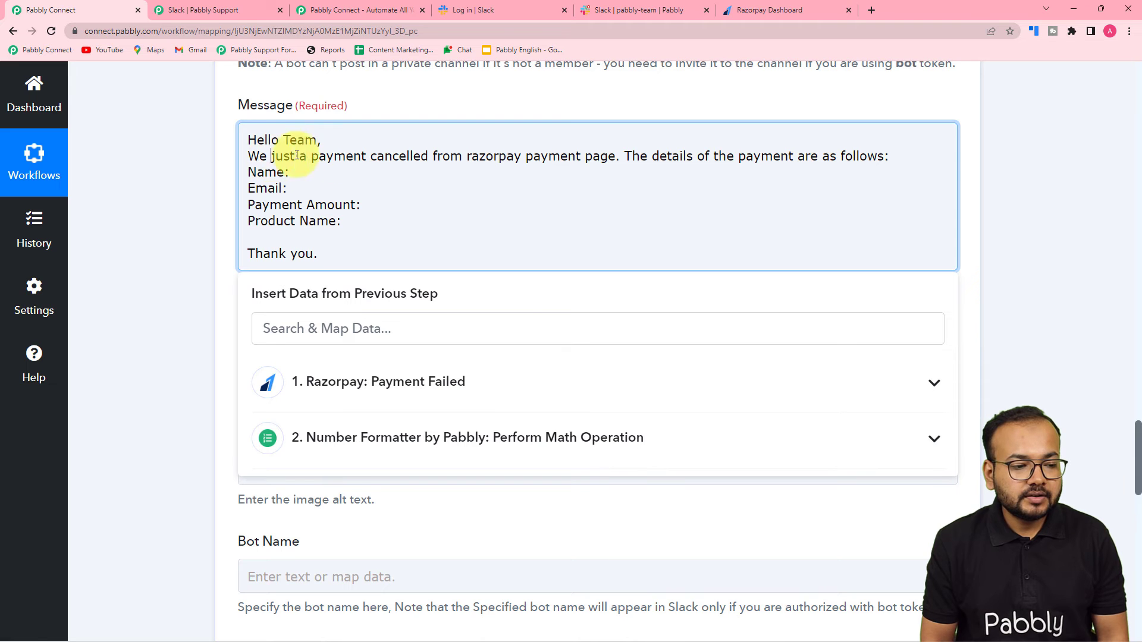
{"action": "type", "text": "got"}
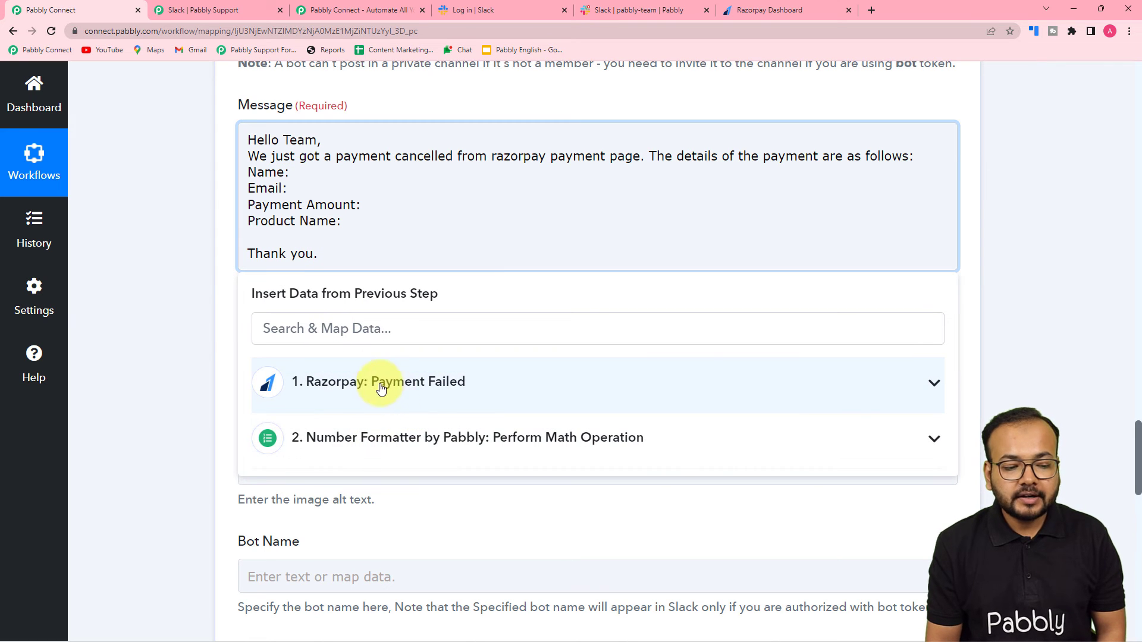
Step: Map the Razorpay customer's full name and email into the Name and Email lines
{"action": "left_click", "coordinate": [410, 388]}
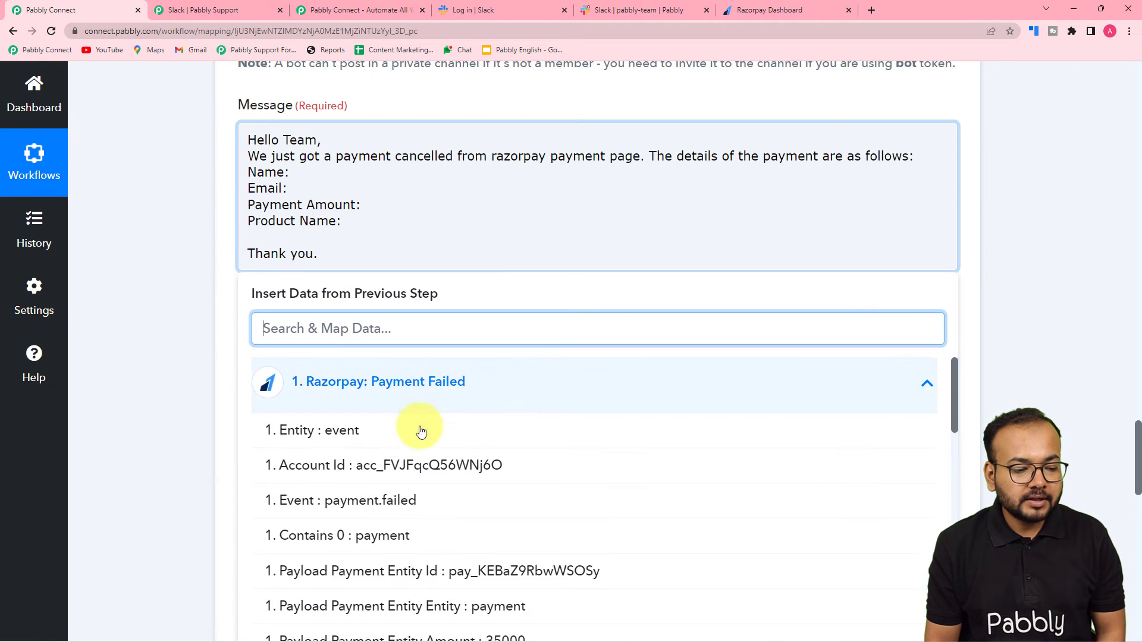
{"action": "scroll", "coordinate": [411, 440], "scroll_direction": "down", "scroll_amount": 4}
{"action": "scroll", "coordinate": [418, 440], "scroll_direction": "down", "scroll_amount": 10}
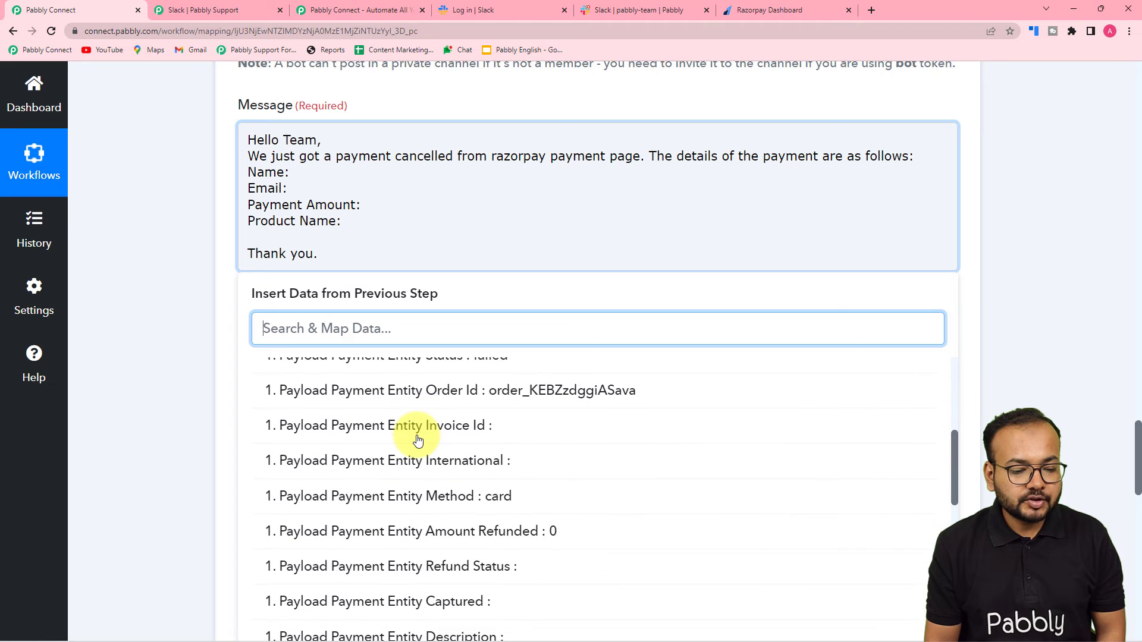
{"action": "scroll", "coordinate": [418, 440], "scroll_direction": "down", "scroll_amount": 4}
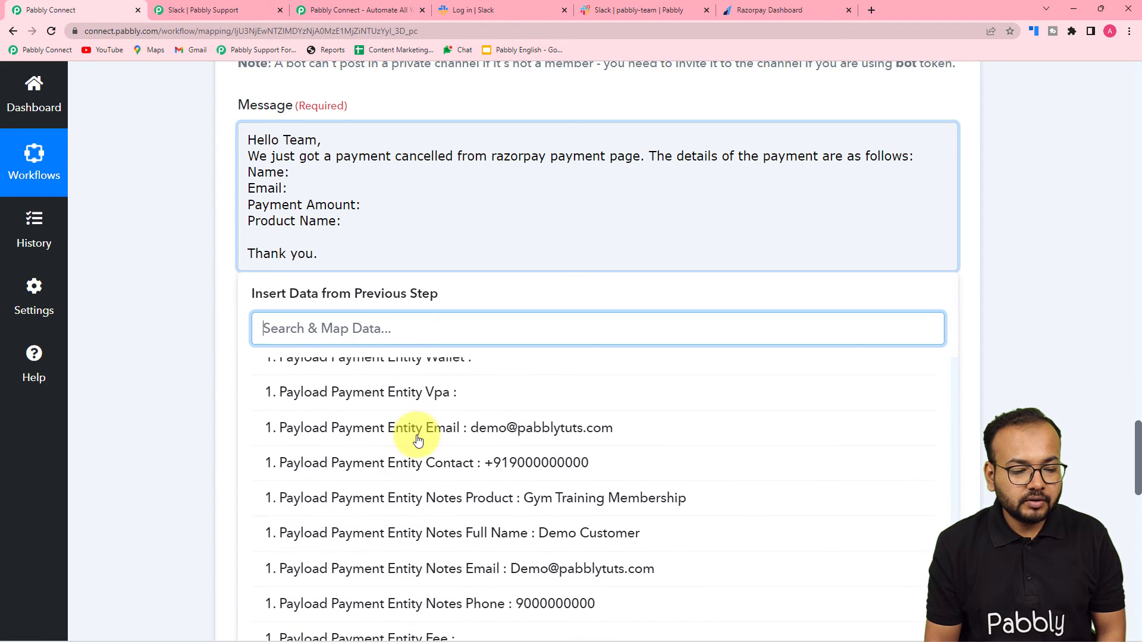
{"action": "left_click", "coordinate": [541, 544]}
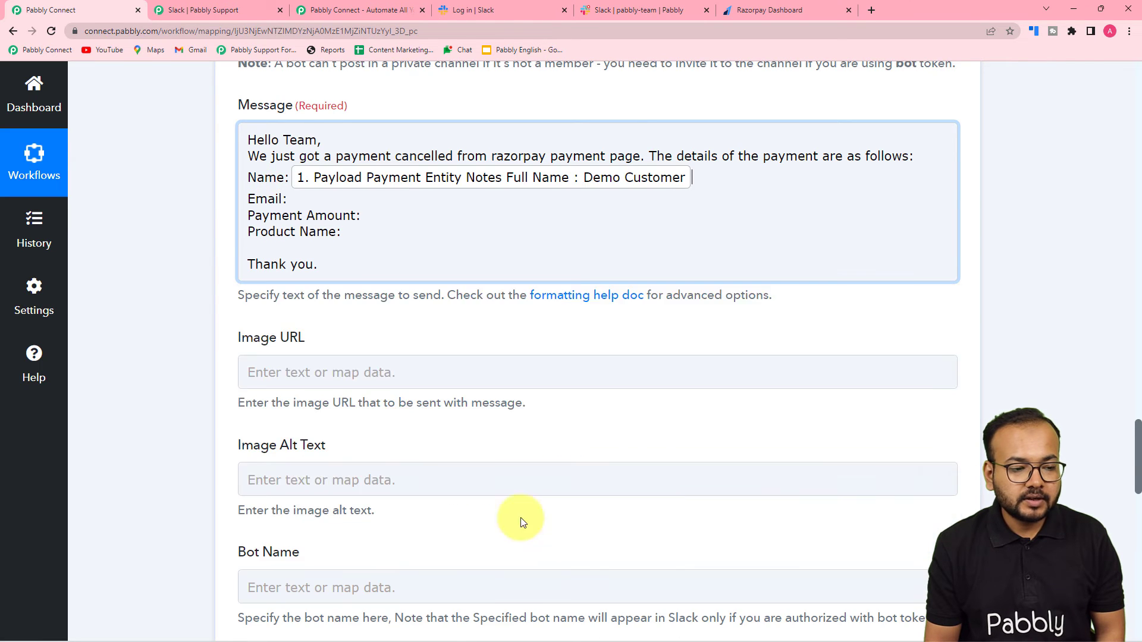
{"action": "left_click", "coordinate": [286, 198]}
{"action": "left_click", "coordinate": [370, 384]}
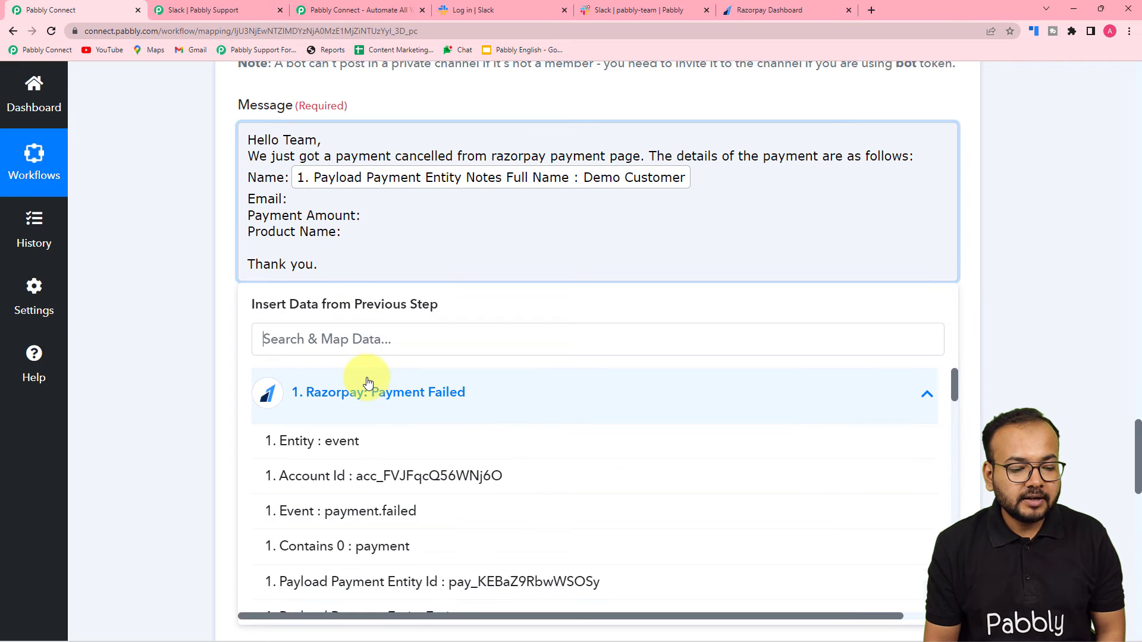
{"action": "scroll", "coordinate": [421, 581], "scroll_direction": "down", "scroll_amount": 12}
{"action": "scroll", "coordinate": [420, 583], "scroll_direction": "down", "scroll_amount": 10}
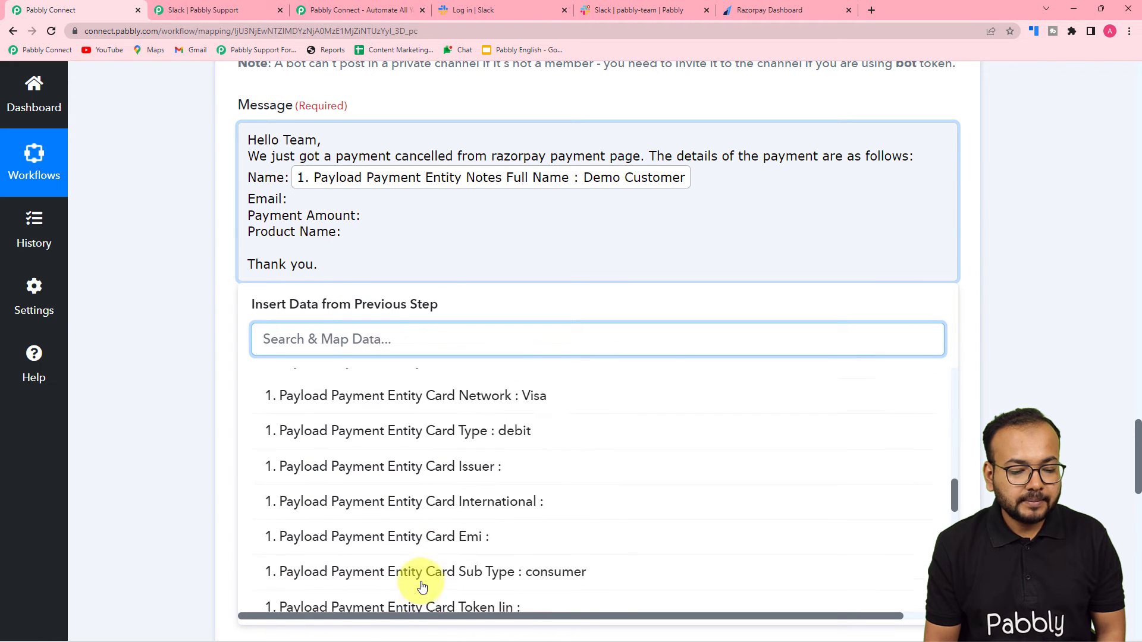
{"action": "left_click", "coordinate": [517, 521]}
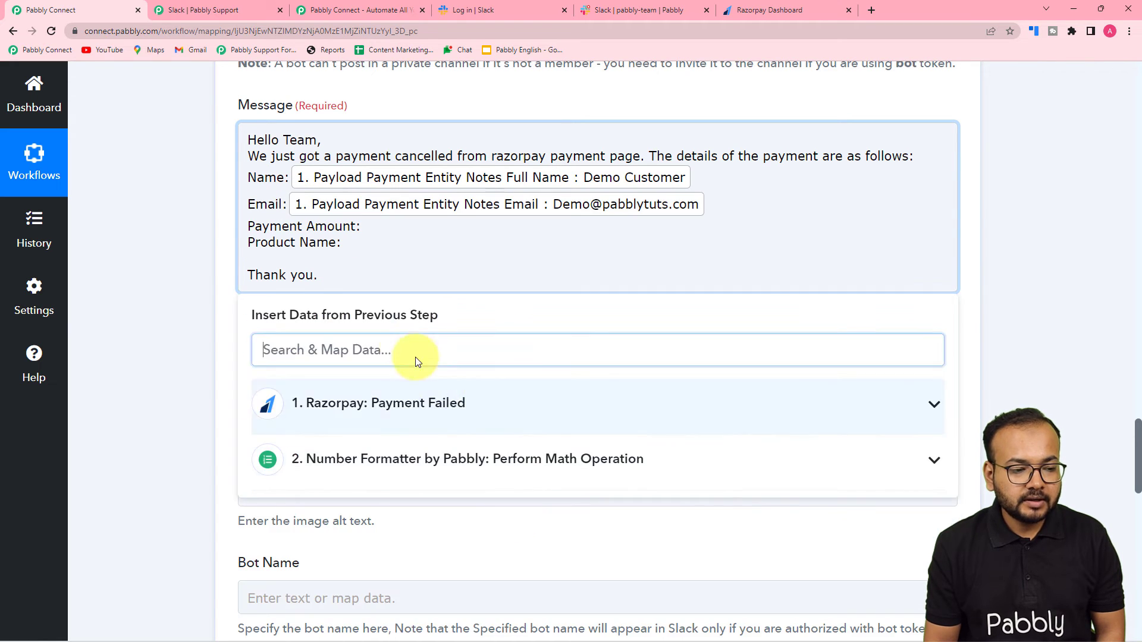
Step: Map Number Formatter Result 350 to Payment Amount and Razorpay Notes Product to Product Name
{"action": "left_click", "coordinate": [361, 227]}
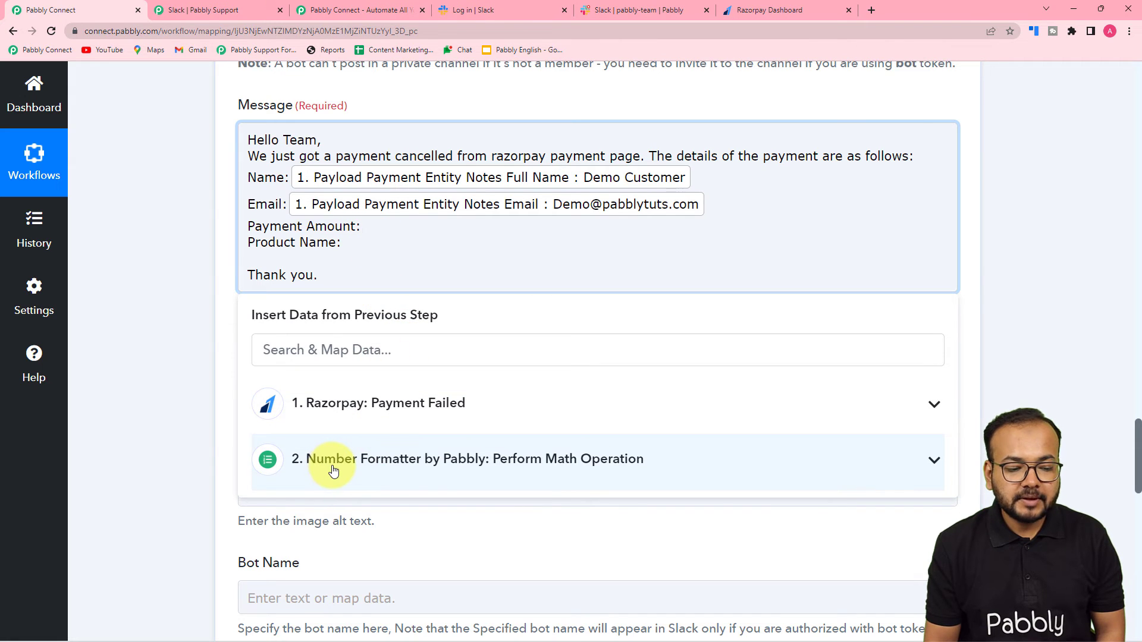
{"action": "left_click", "coordinate": [333, 471]}
{"action": "left_click", "coordinate": [331, 541]}
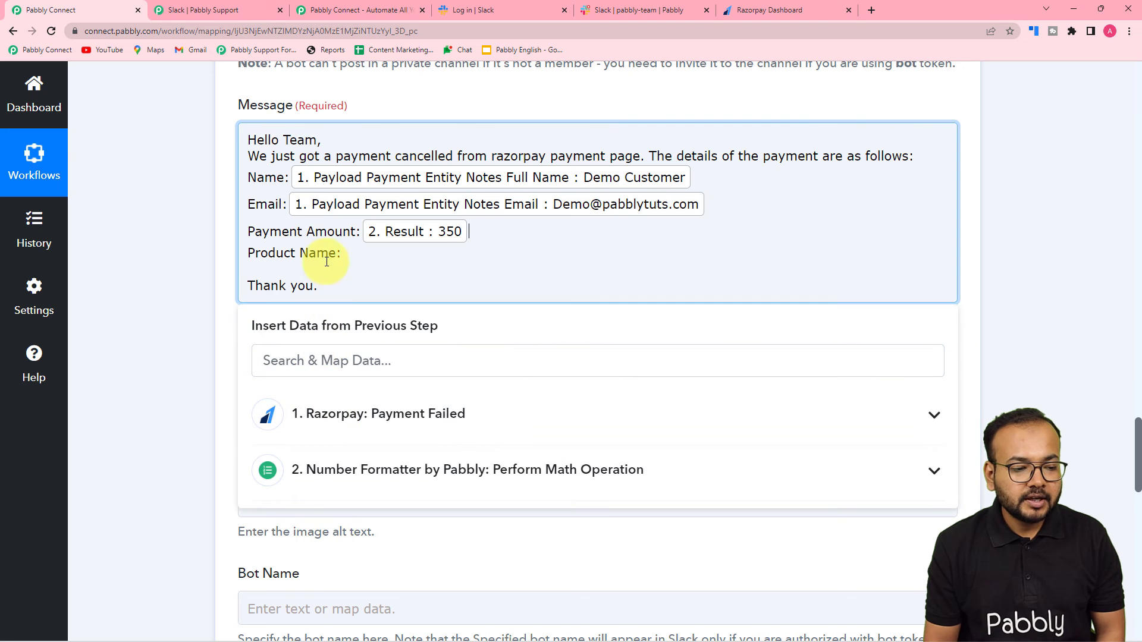
{"action": "left_click", "coordinate": [342, 253]}
{"action": "left_click", "coordinate": [345, 413]}
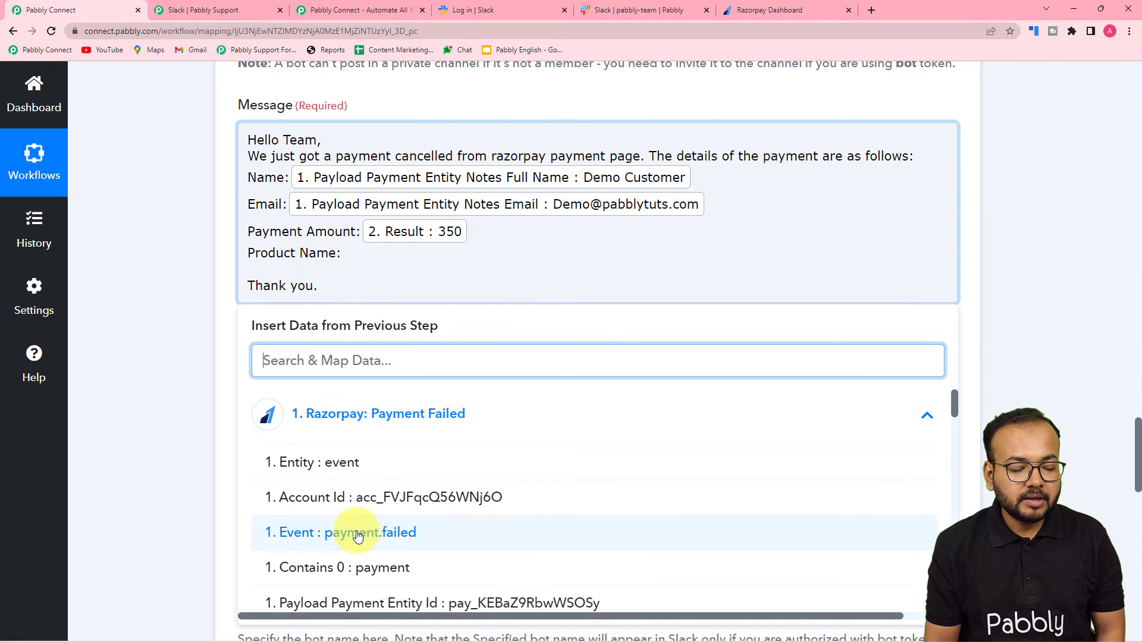
{"action": "scroll", "coordinate": [357, 532], "scroll_direction": "down", "scroll_amount": 4}
{"action": "scroll", "coordinate": [357, 535], "scroll_direction": "down", "scroll_amount": 12}
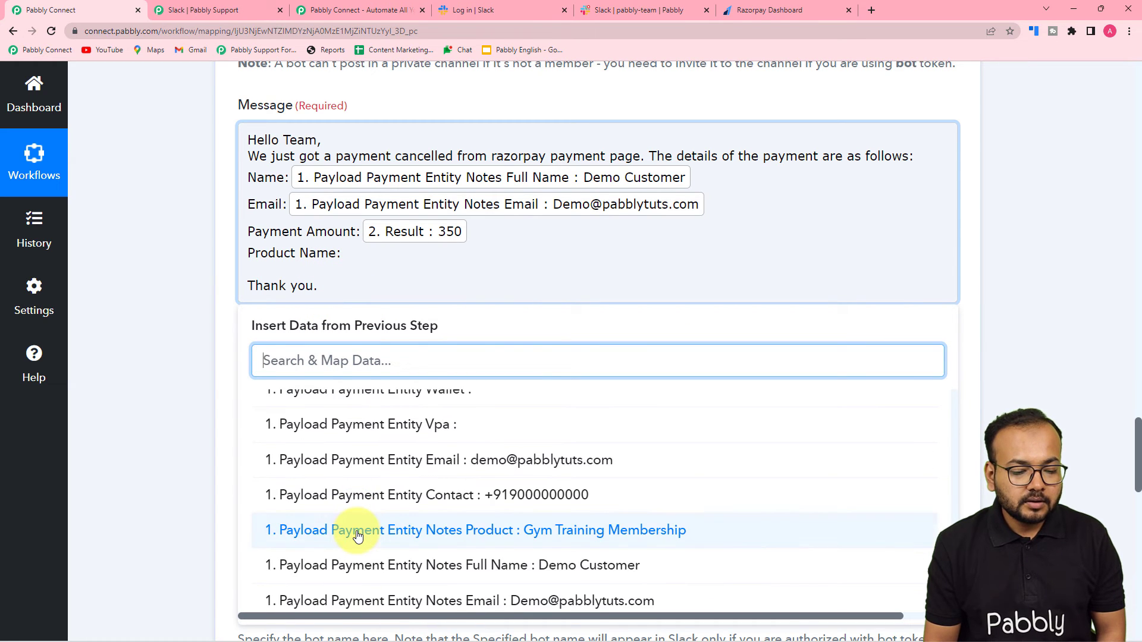
{"action": "left_click", "coordinate": [357, 535]}
{"action": "left_click", "coordinate": [143, 336]}
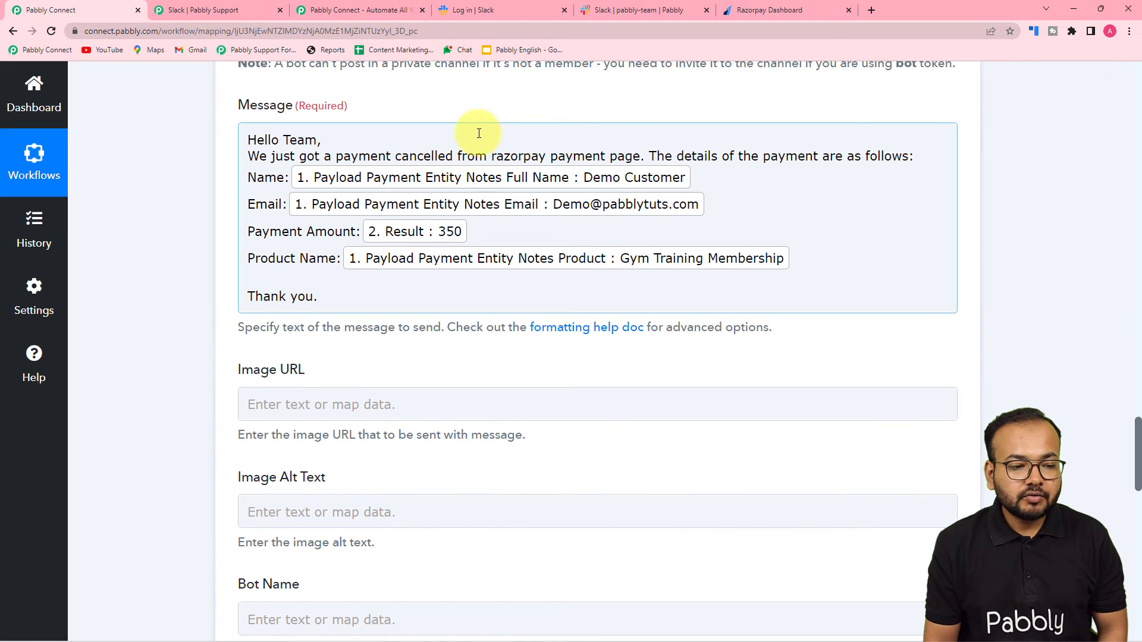
{"action": "left_click", "coordinate": [226, 259]}
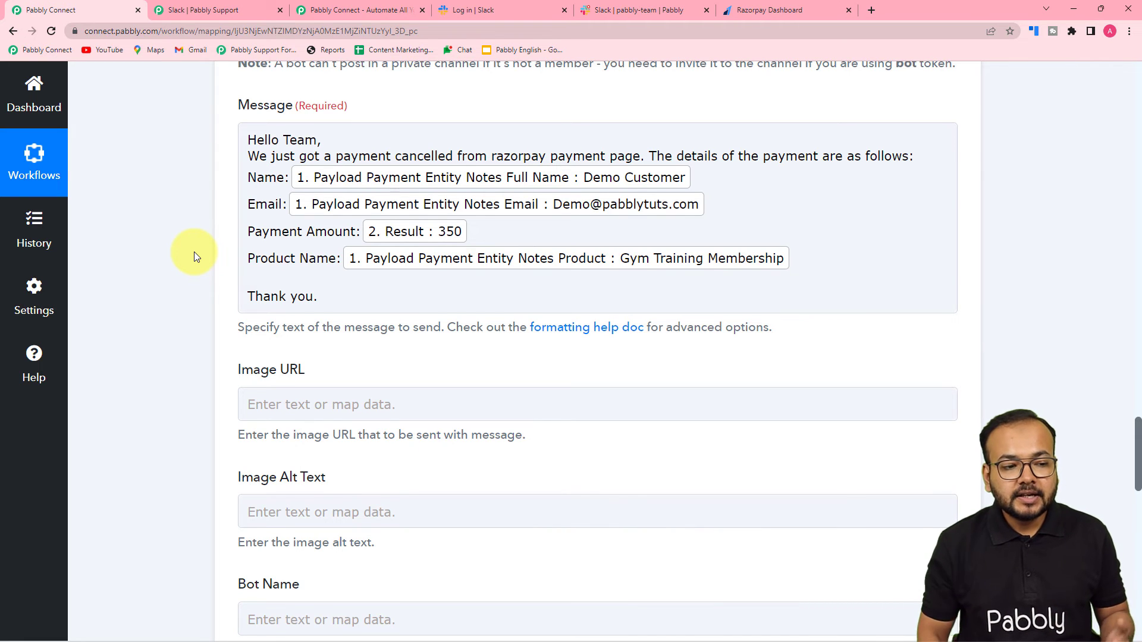
{"action": "left_click", "coordinate": [253, 220]}
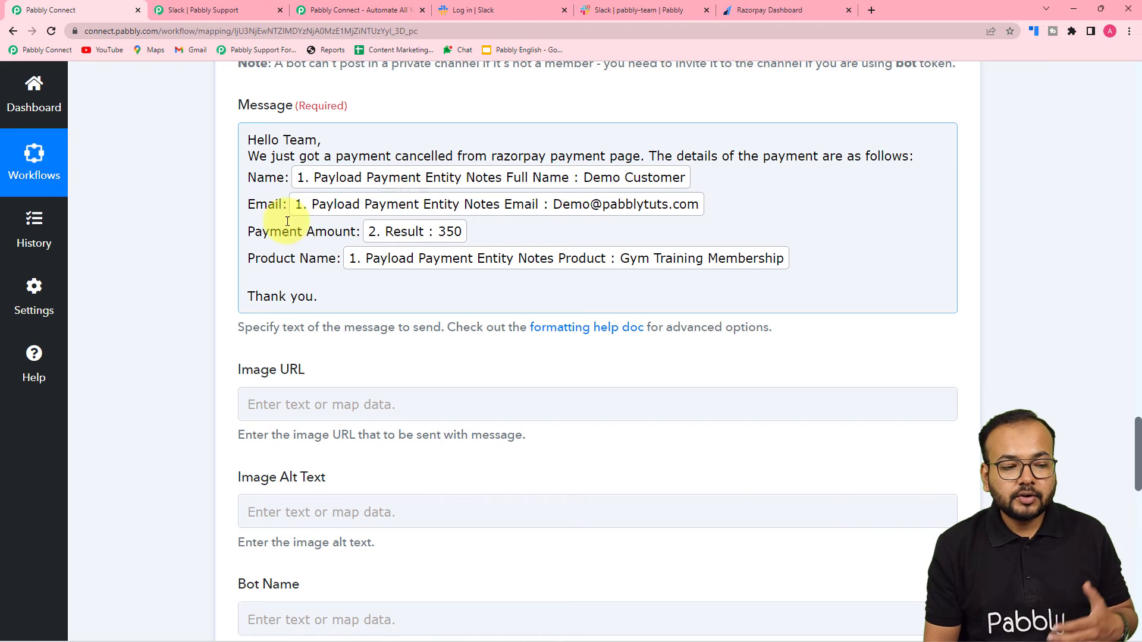
{"action": "left_click", "coordinate": [102, 180]}
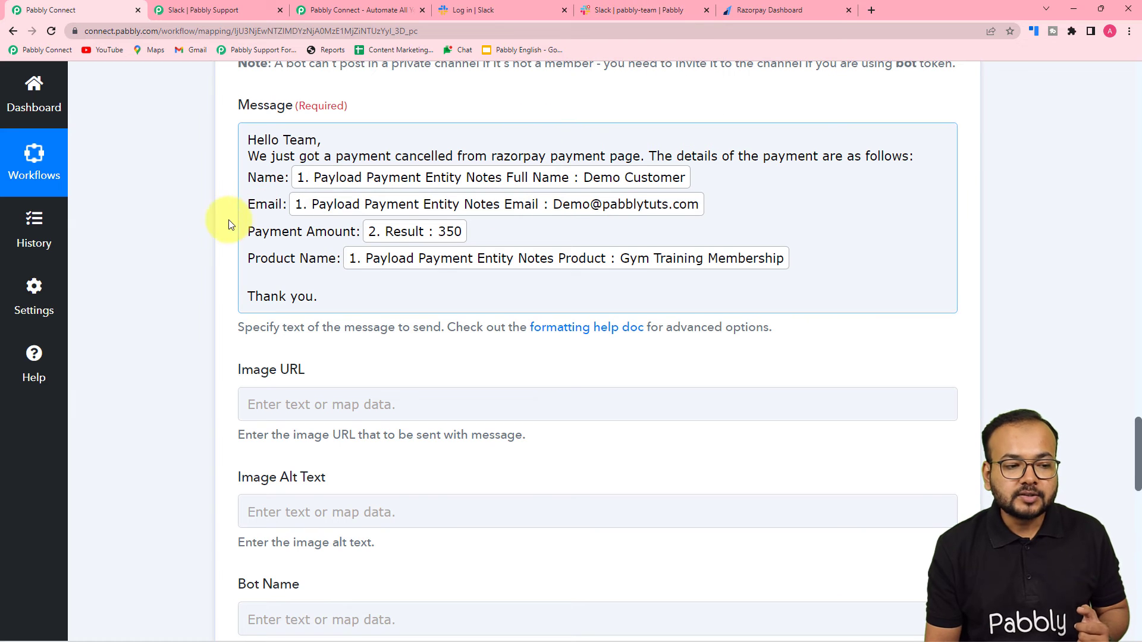
{"action": "scroll", "coordinate": [154, 216], "scroll_direction": "down", "scroll_amount": 2}
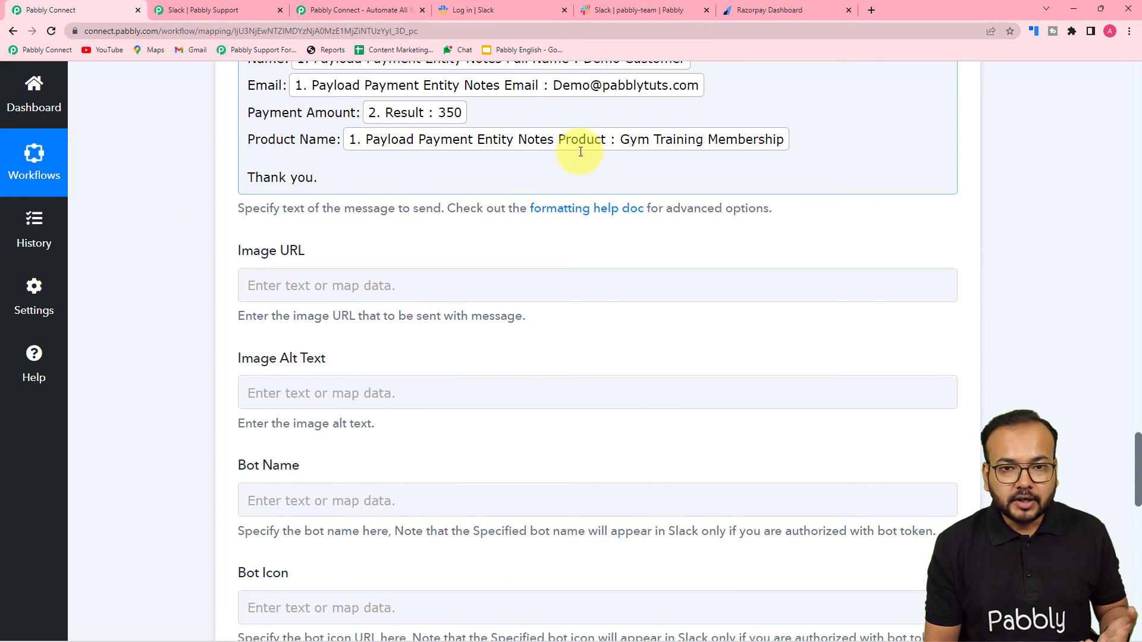
{"action": "scroll", "coordinate": [182, 188], "scroll_direction": "down", "scroll_amount": 2}
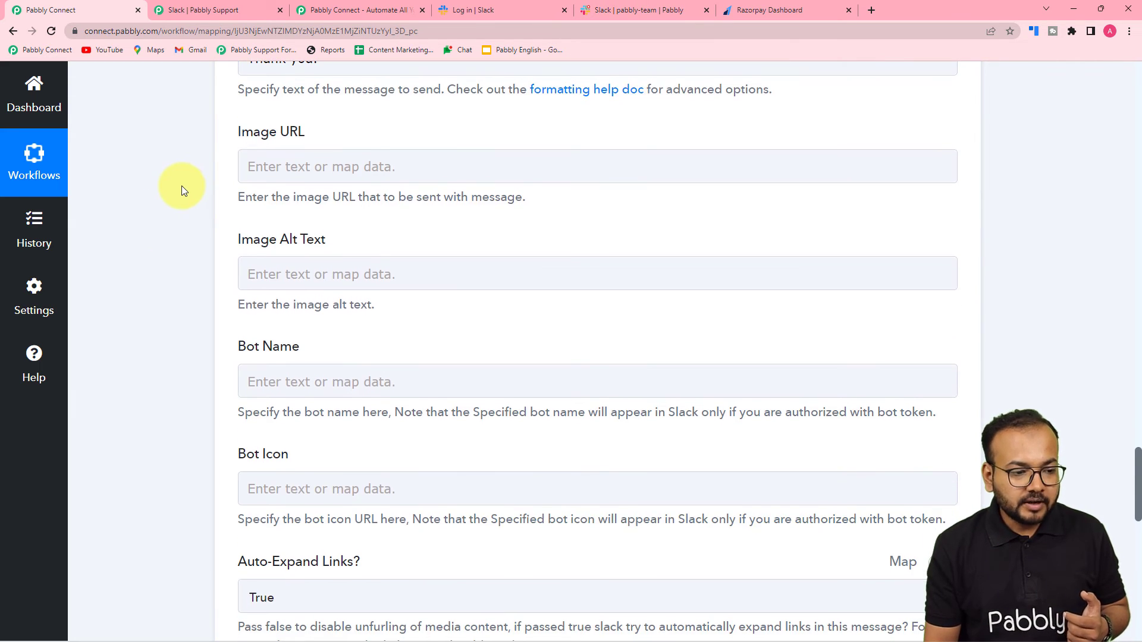
{"action": "scroll", "coordinate": [181, 185], "scroll_direction": "down", "scroll_amount": 1}
{"action": "scroll", "coordinate": [213, 198], "scroll_direction": "down", "scroll_amount": 1}
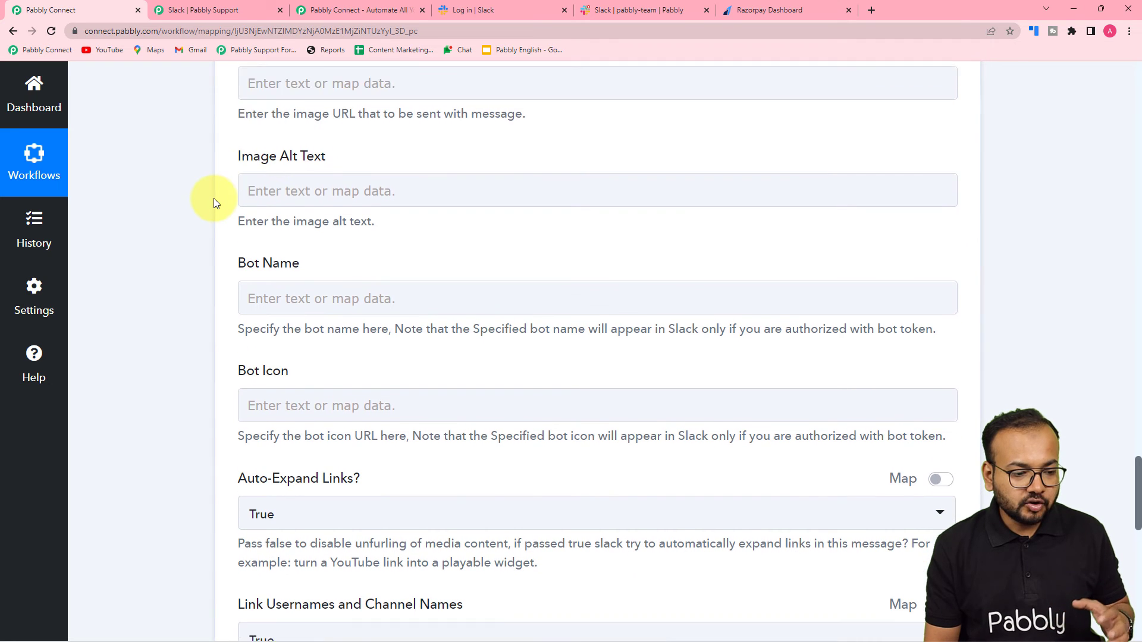
{"action": "scroll", "coordinate": [213, 198], "scroll_direction": "down", "scroll_amount": 3}
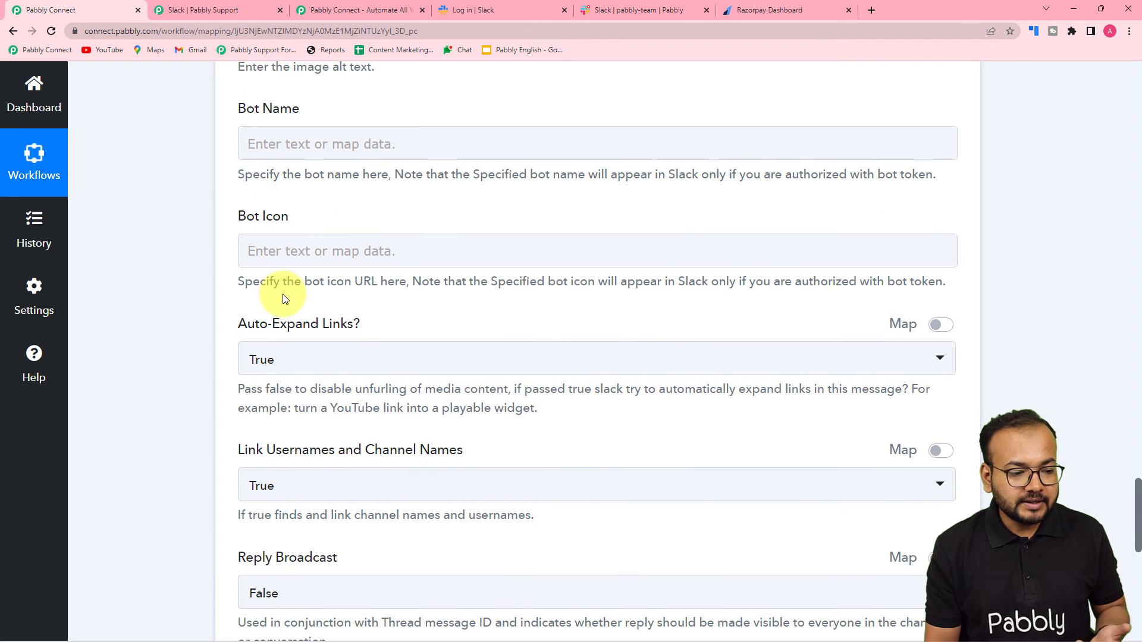
{"action": "scroll", "coordinate": [199, 190], "scroll_direction": "down", "scroll_amount": 1}
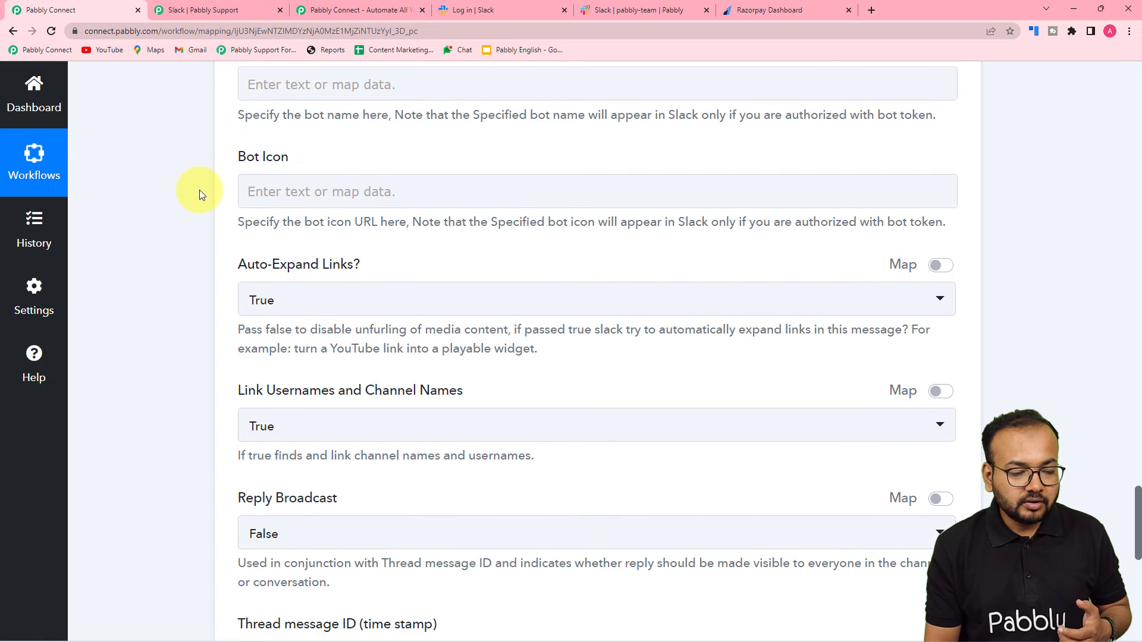
{"action": "scroll", "coordinate": [199, 190], "scroll_direction": "down", "scroll_amount": 3}
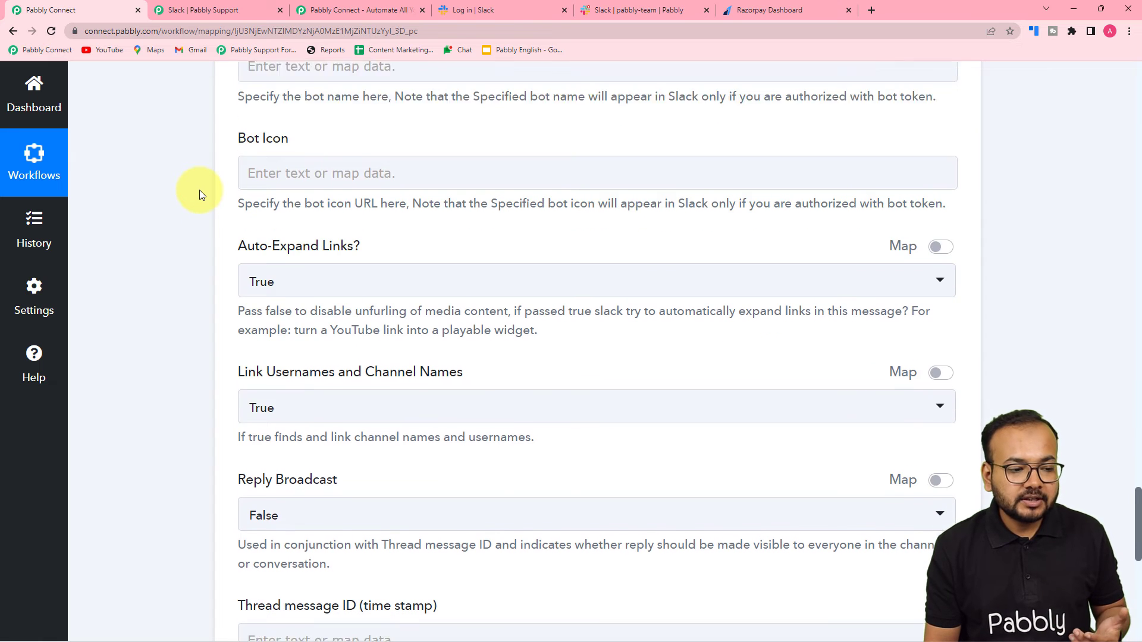
{"action": "scroll", "coordinate": [198, 191], "scroll_direction": "down", "scroll_amount": 1}
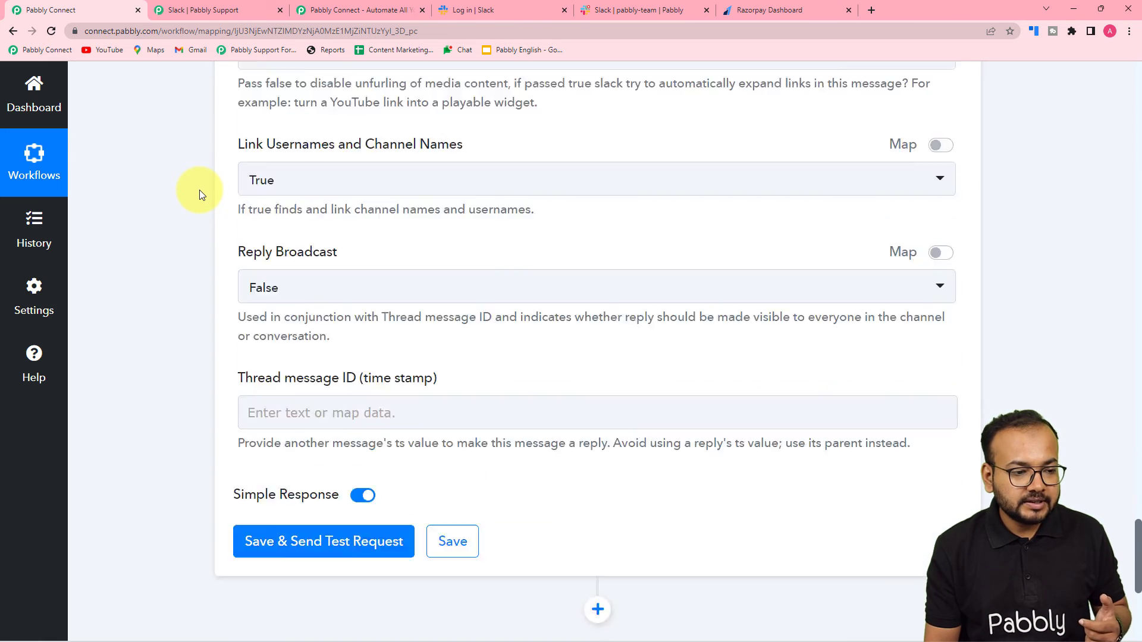
{"action": "scroll", "coordinate": [198, 190], "scroll_direction": "up", "scroll_amount": 3}
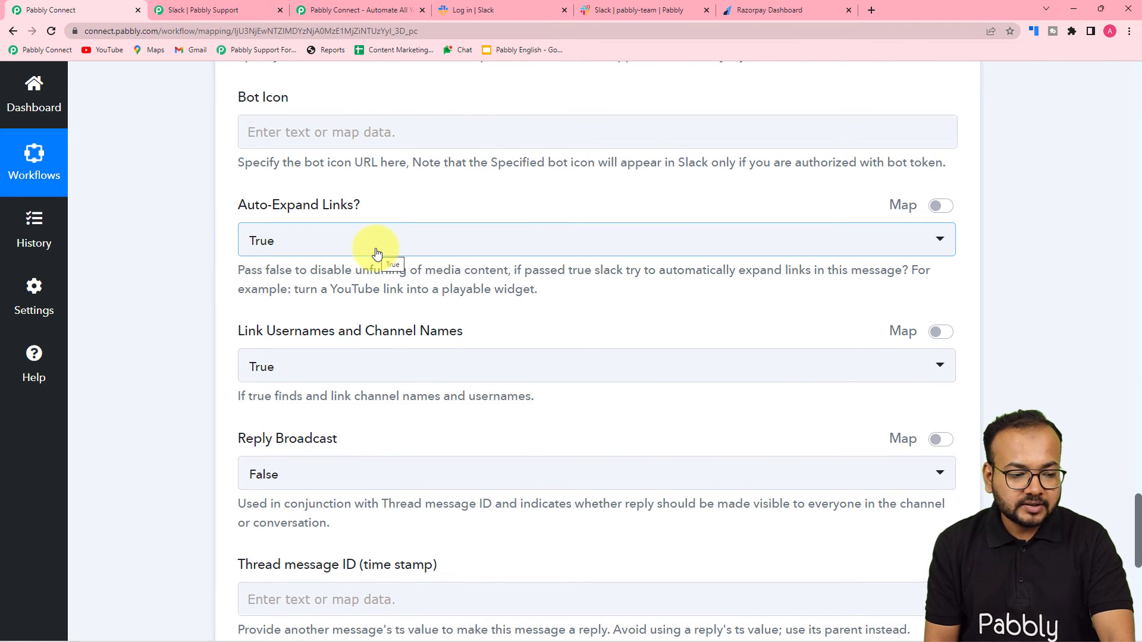
{"action": "scroll", "coordinate": [375, 250], "scroll_direction": "down", "scroll_amount": 2}
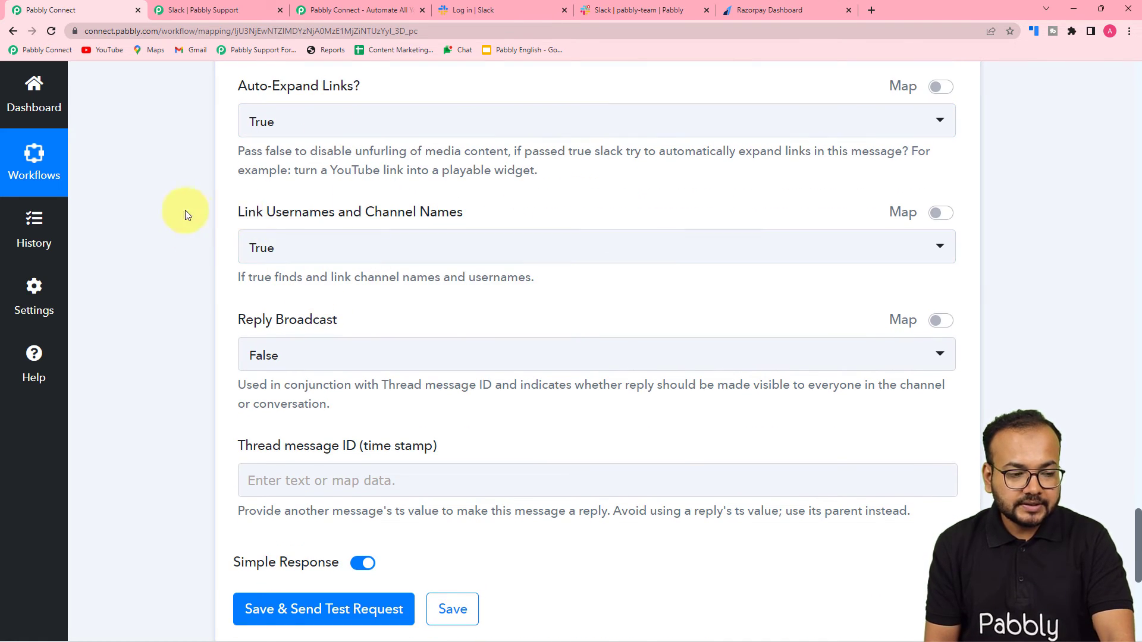
{"action": "scroll", "coordinate": [176, 213], "scroll_direction": "down", "scroll_amount": 4}
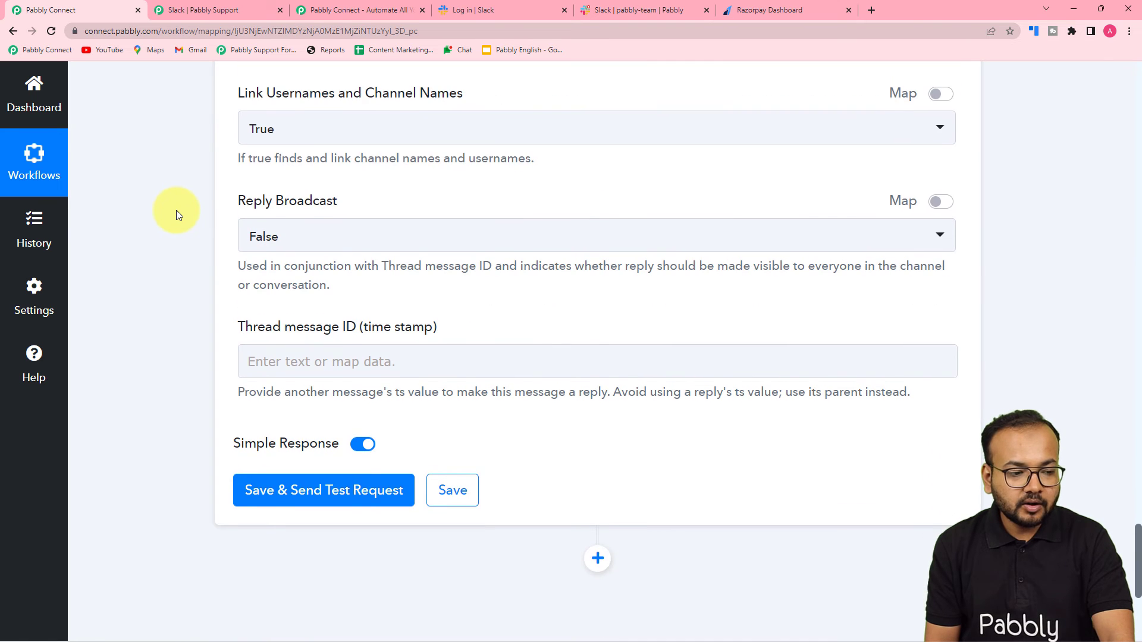
{"action": "scroll", "coordinate": [176, 213], "scroll_direction": "up", "scroll_amount": 15}
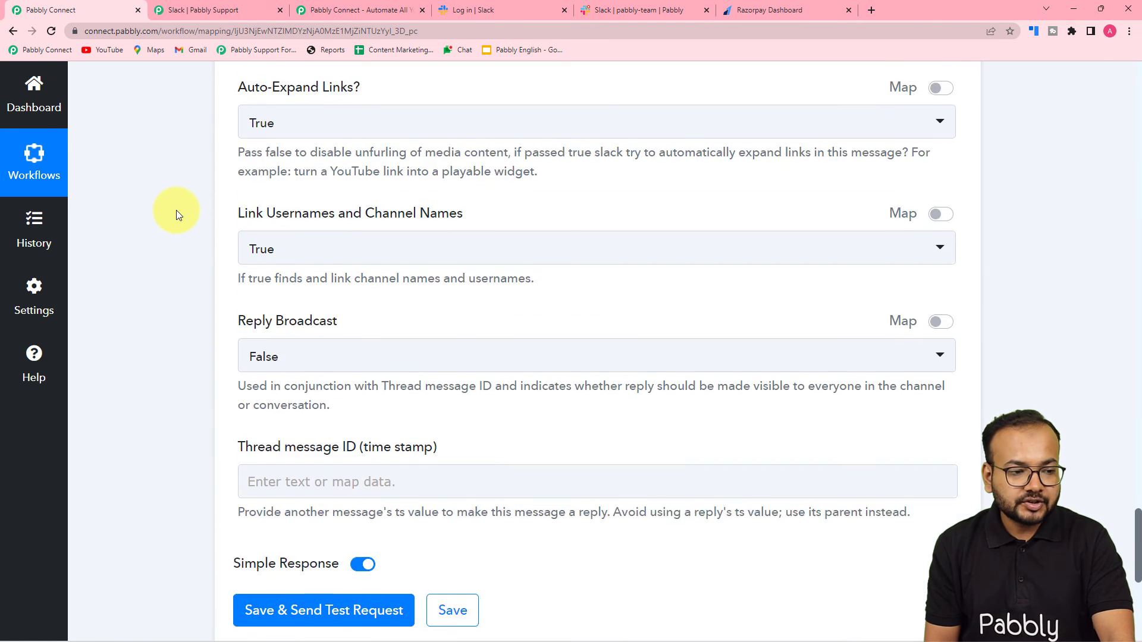
{"action": "scroll", "coordinate": [176, 213], "scroll_direction": "up", "scroll_amount": 2}
{"action": "scroll", "coordinate": [176, 213], "scroll_direction": "down", "scroll_amount": 7}
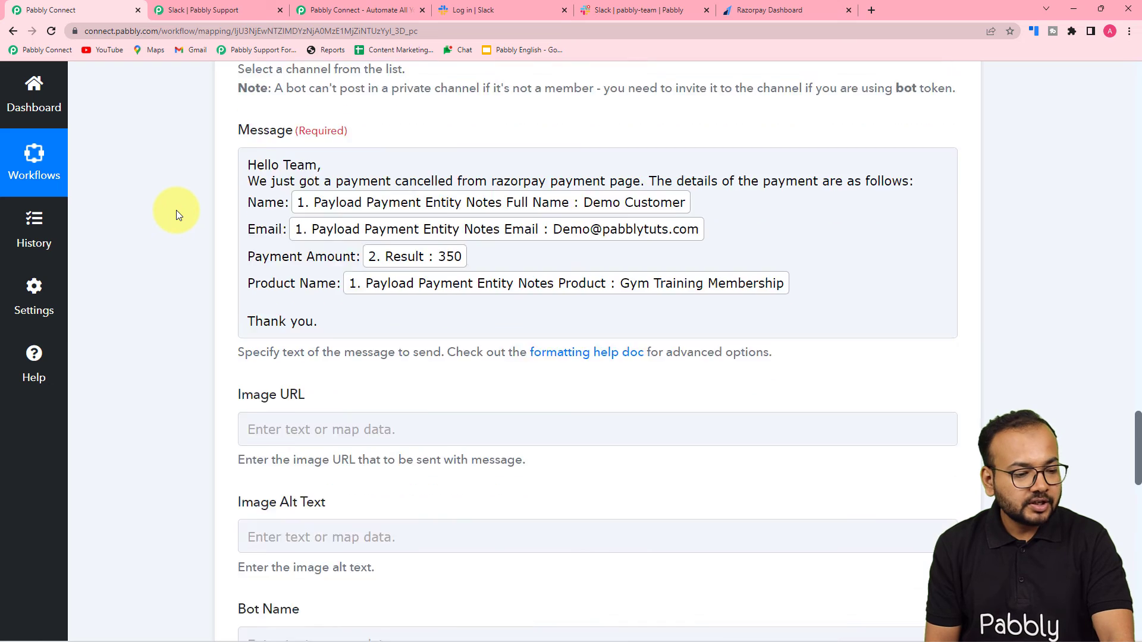
{"action": "scroll", "coordinate": [176, 213], "scroll_direction": "down", "scroll_amount": 11}
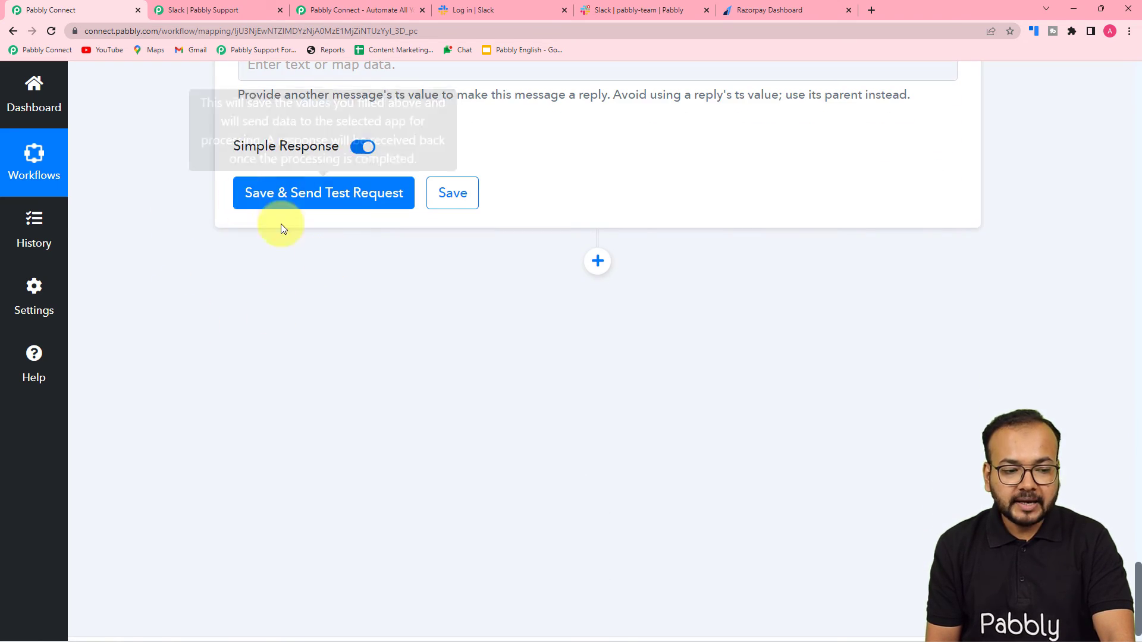
{"action": "left_click", "coordinate": [612, 15]}
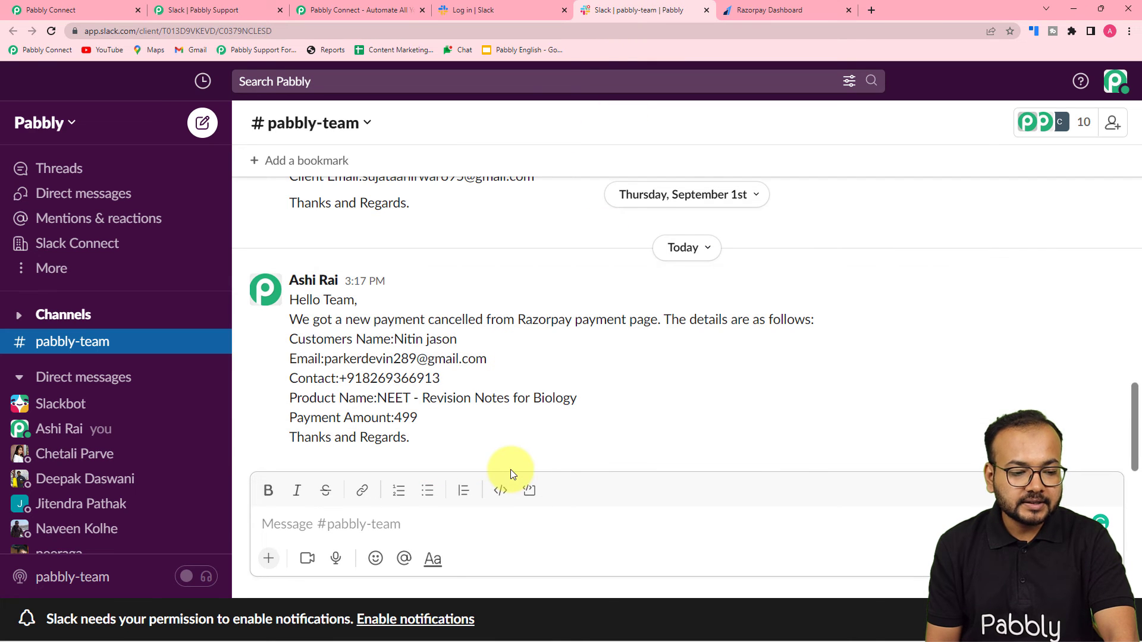
{"action": "left_click", "coordinate": [51, 7]}
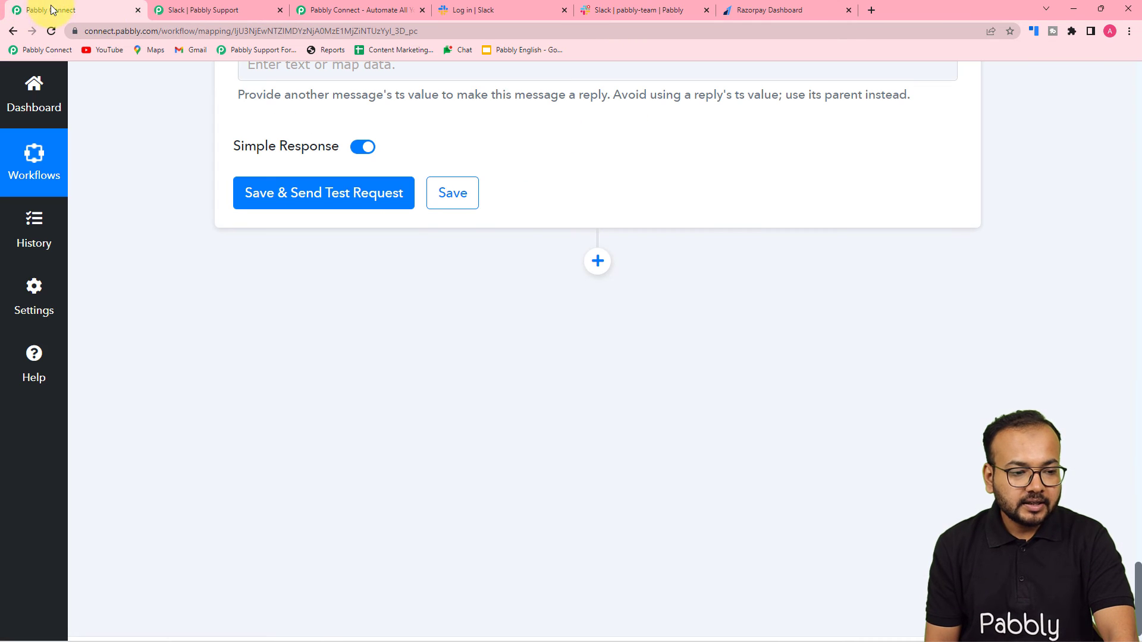
Step: Save and test-send the Slack step, review the response, then switch to Slack #pabbly-team
{"action": "left_click", "coordinate": [266, 203]}
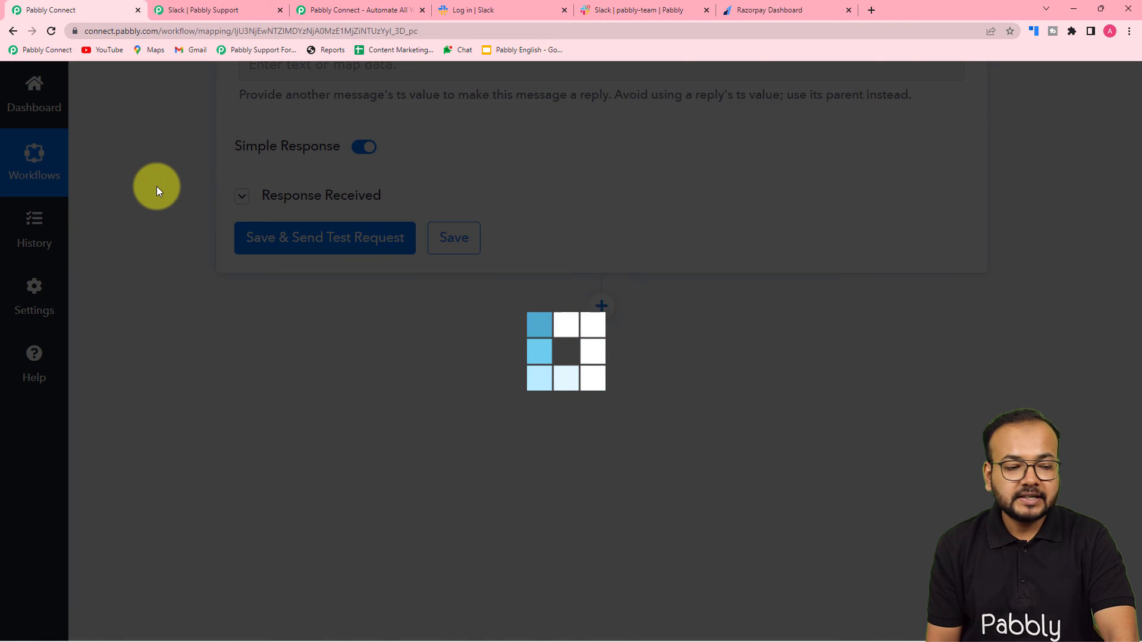
{"action": "scroll", "coordinate": [156, 187], "scroll_direction": "down", "scroll_amount": 3}
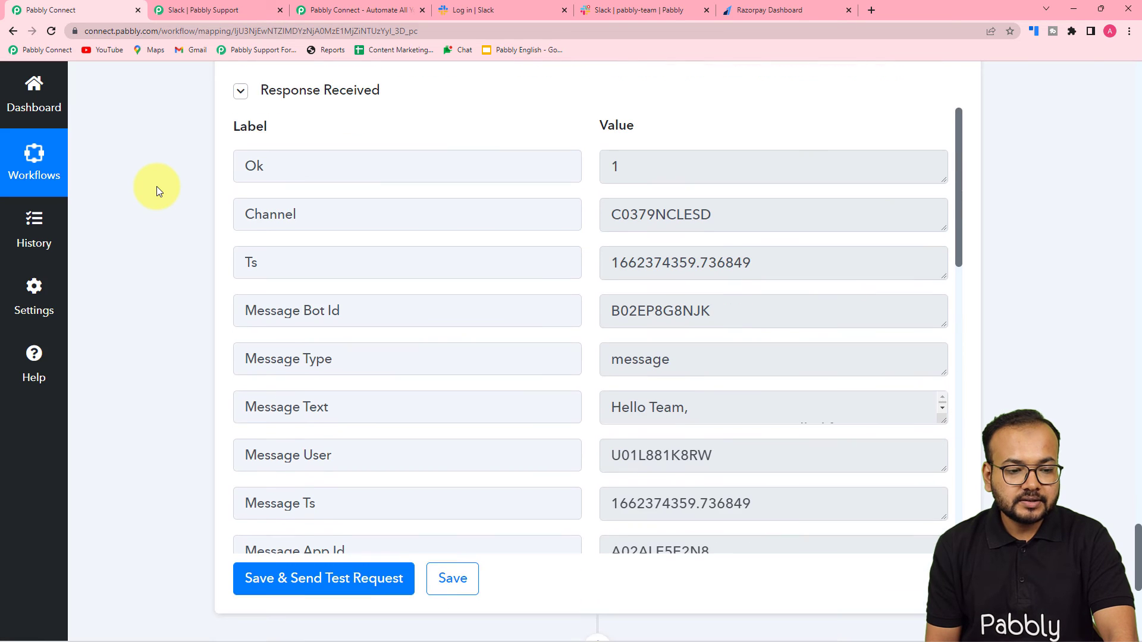
{"action": "scroll", "coordinate": [156, 186], "scroll_direction": "down", "scroll_amount": 1}
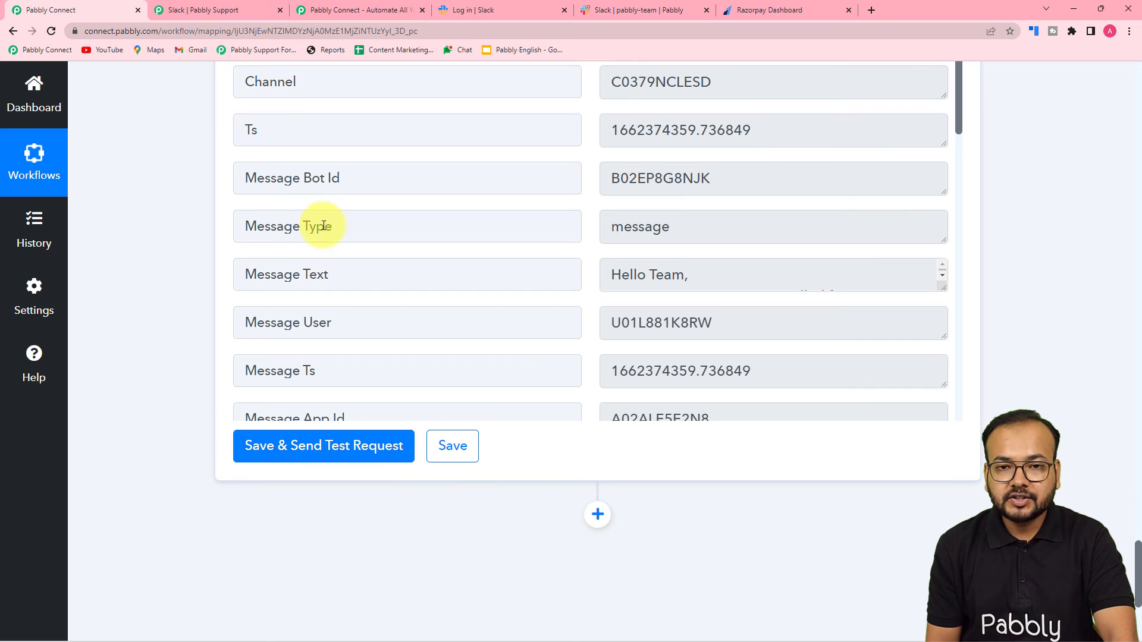
{"action": "left_click", "coordinate": [616, 5]}
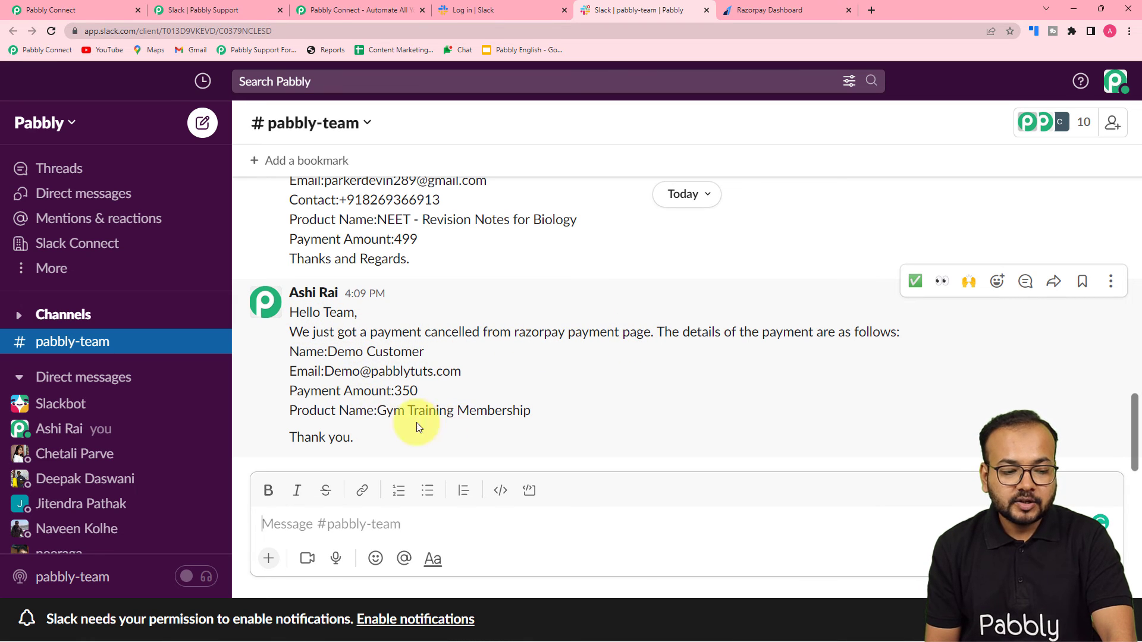
Step: Return to the Pabbly Connect workflow and scroll back up to the Slack Message field
{"action": "left_click", "coordinate": [95, 9]}
{"action": "scroll", "coordinate": [141, 109], "scroll_direction": "up", "scroll_amount": 10}
{"action": "scroll", "coordinate": [141, 108], "scroll_direction": "up", "scroll_amount": 10}
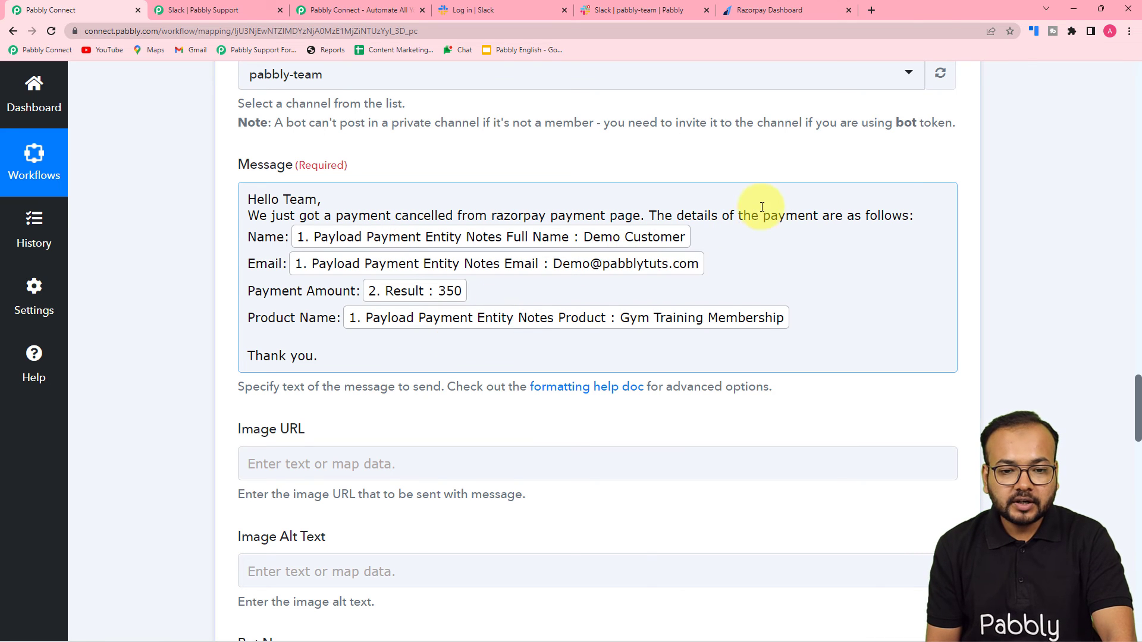
{"action": "scroll", "coordinate": [1137, 108], "scroll_direction": "up", "scroll_amount": 15}
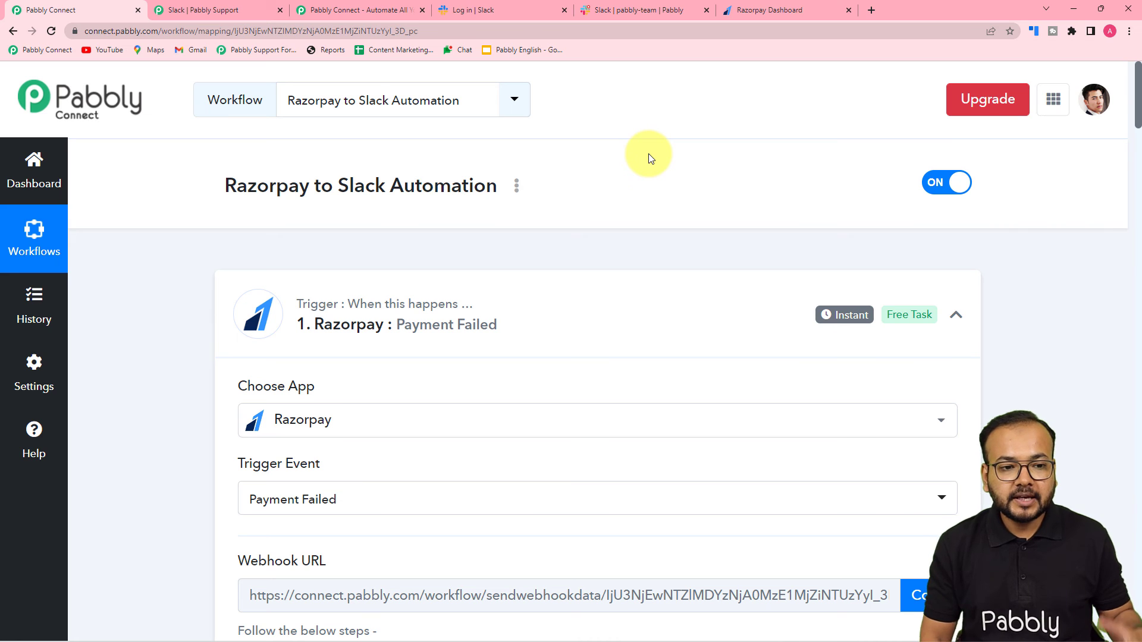
{"action": "left_click", "coordinate": [651, 10]}
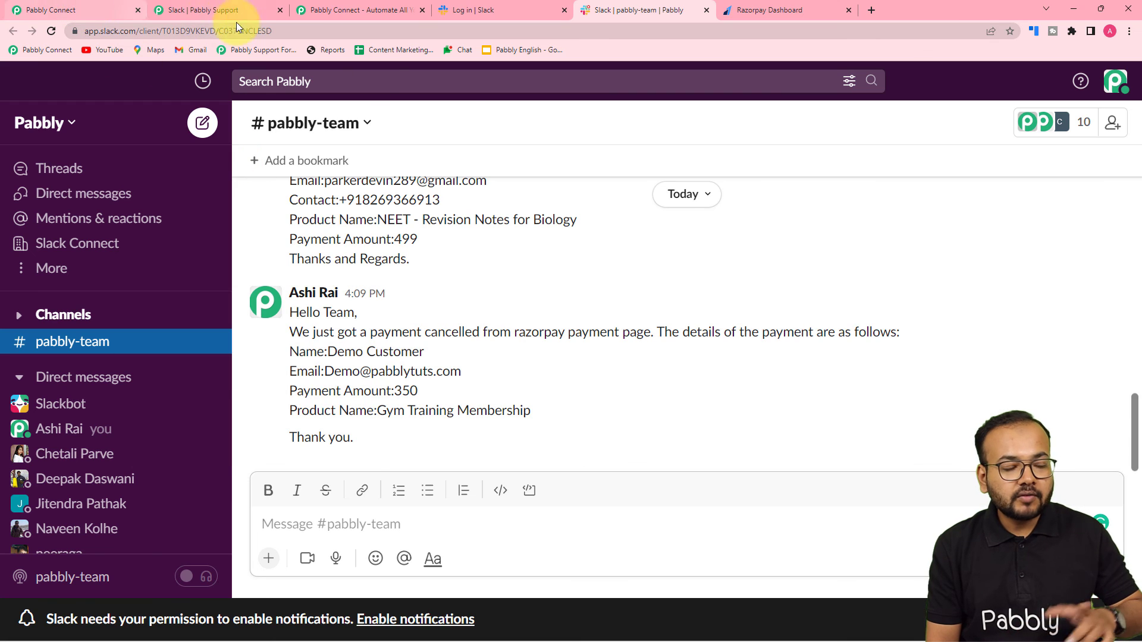
{"action": "left_click", "coordinate": [81, 6]}
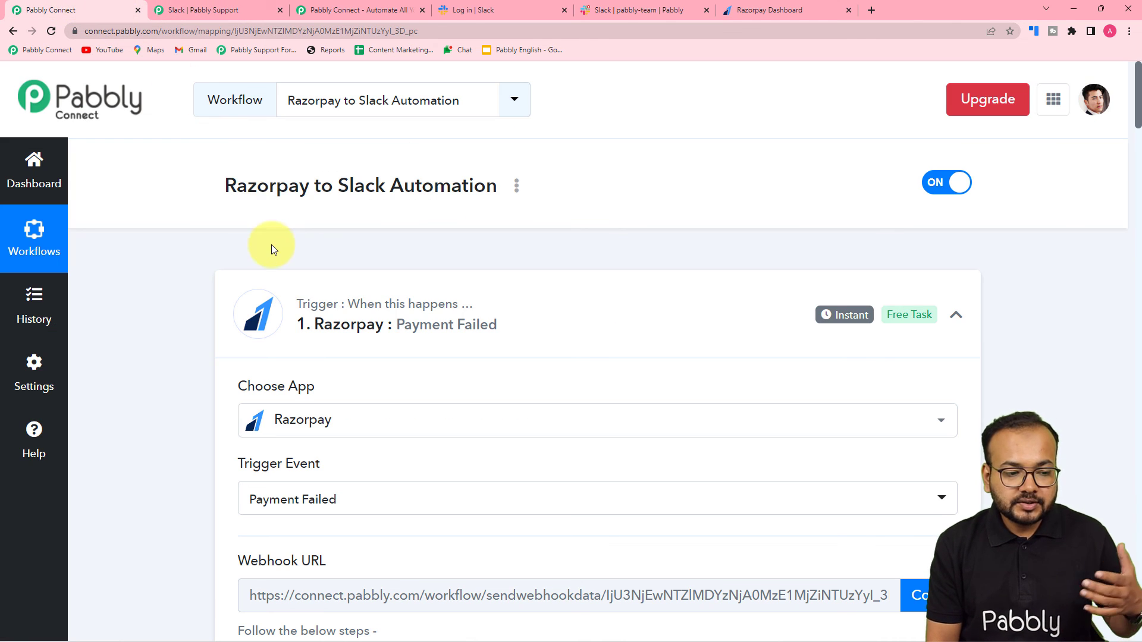